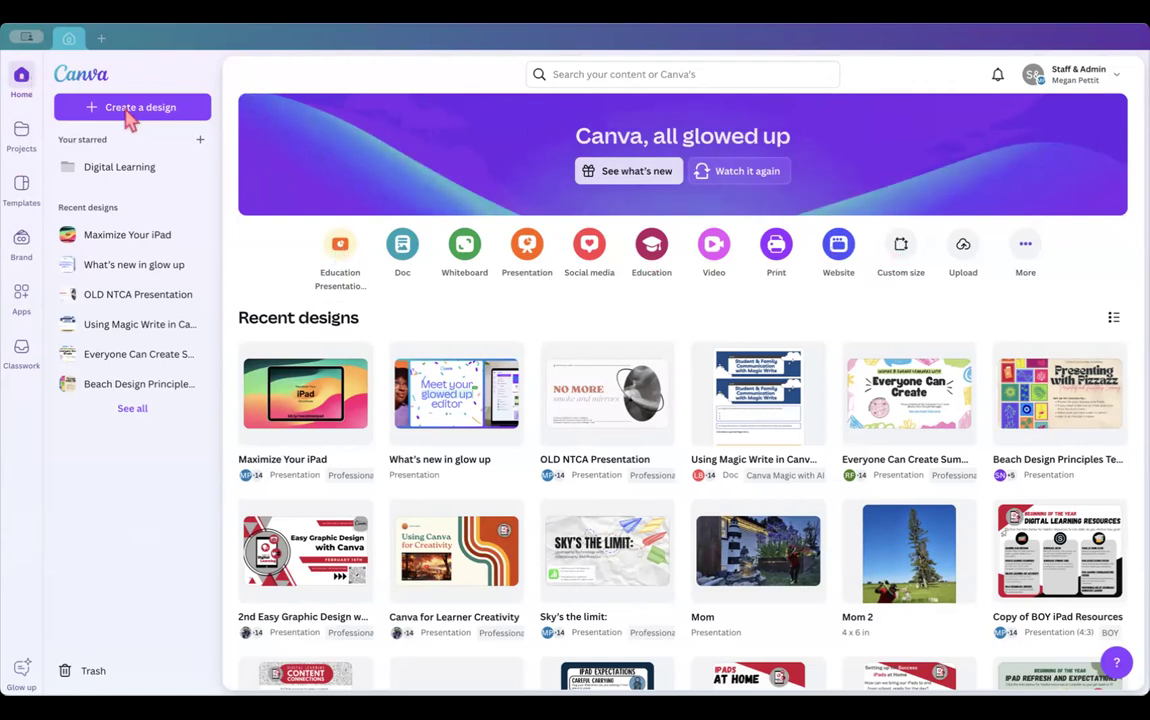
# - Show the Projects page and scroll through recent designs and folders like Digital Learning and Coaching
pyautogui.click(22, 135)
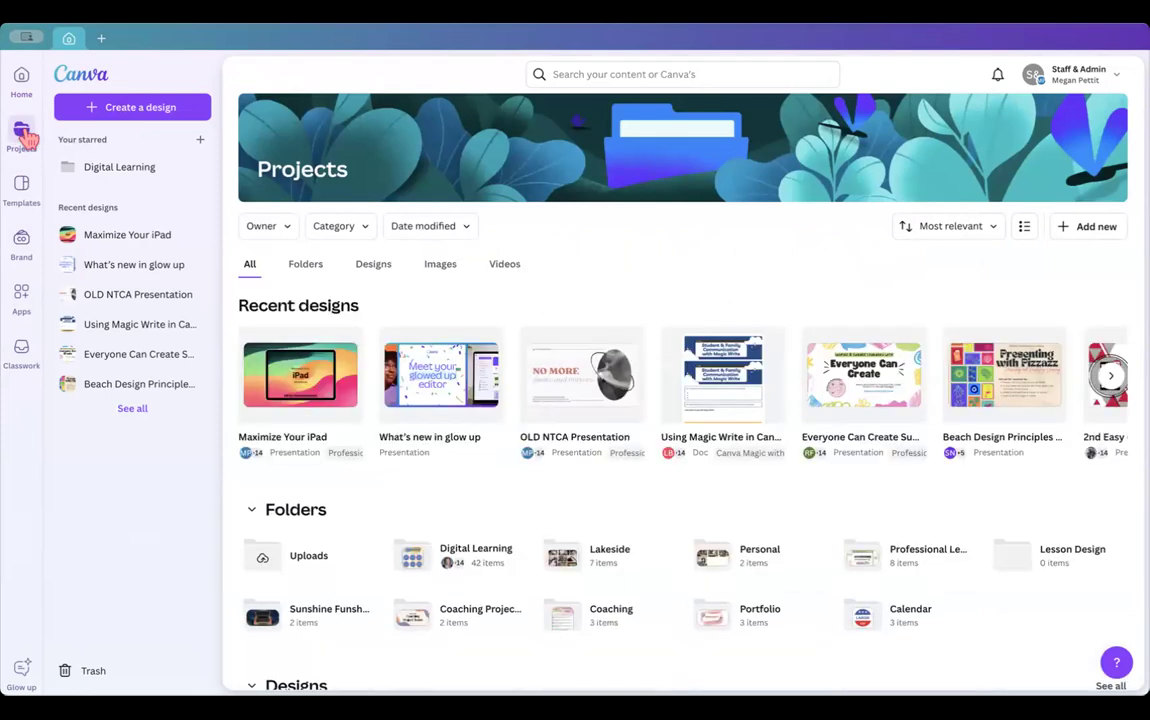
pyautogui.scroll(-2, 440, 600)
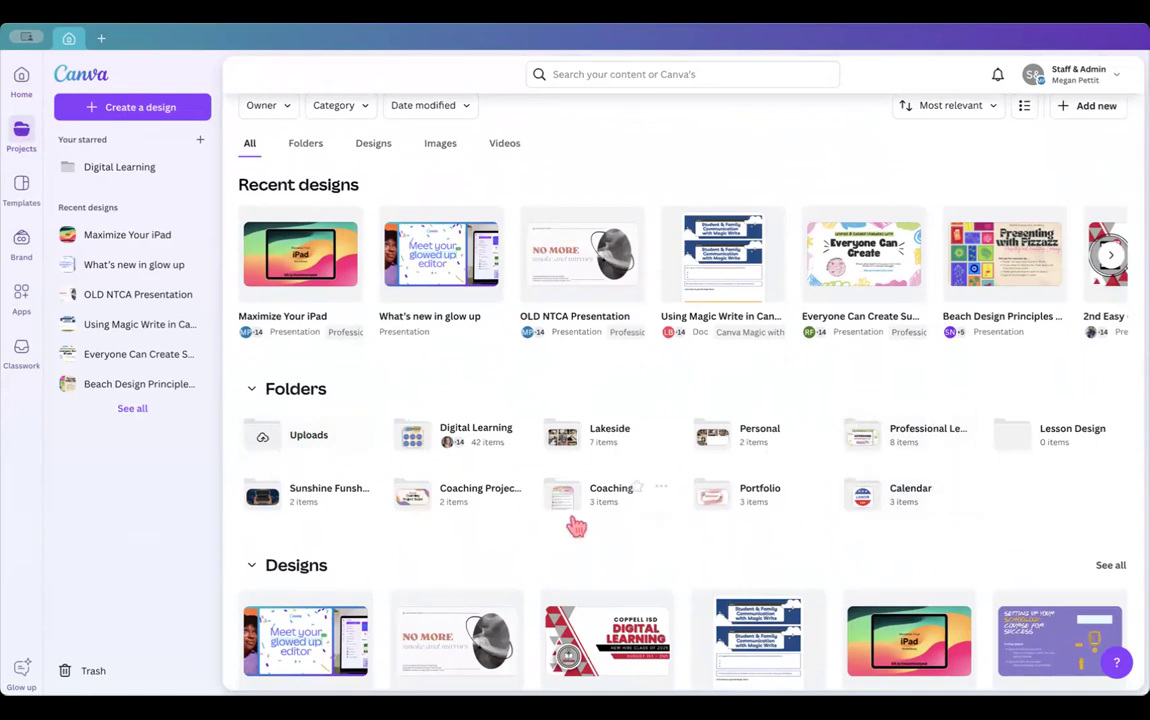
pyautogui.scroll(2, 619, 480)
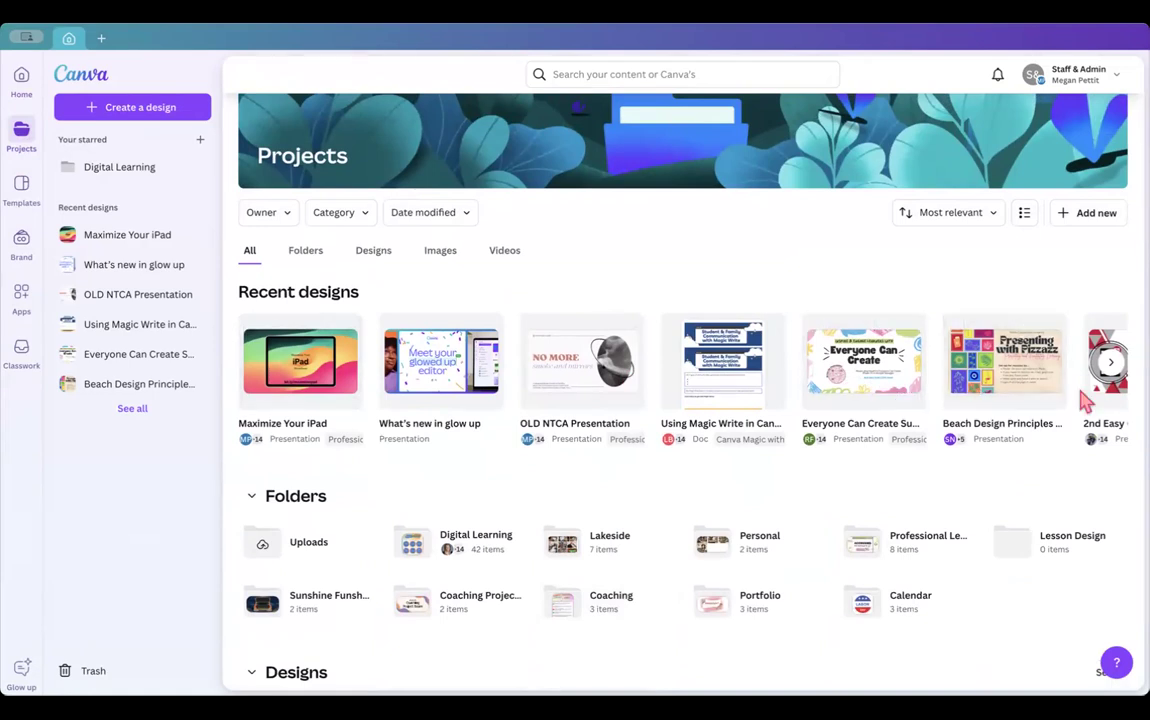
# - View the teams Staff & Admin, Administration Building and Lakeside Elementary in the account menu
pyautogui.click(1112, 80)
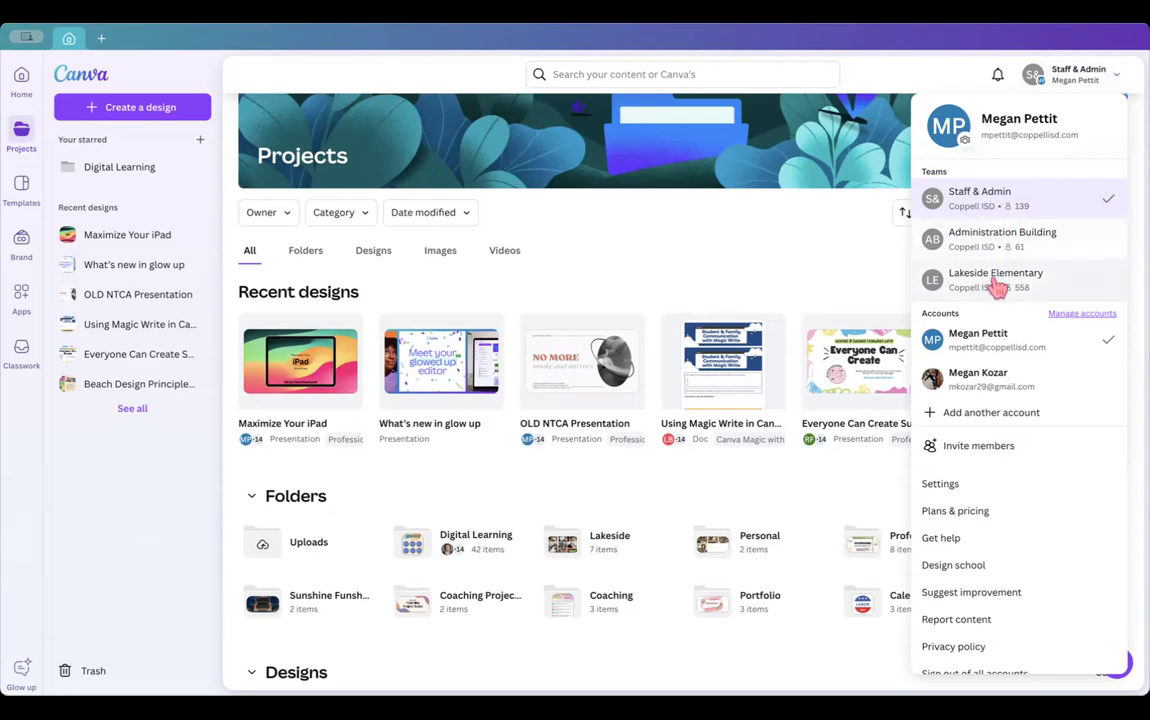
pyautogui.click(1070, 80)
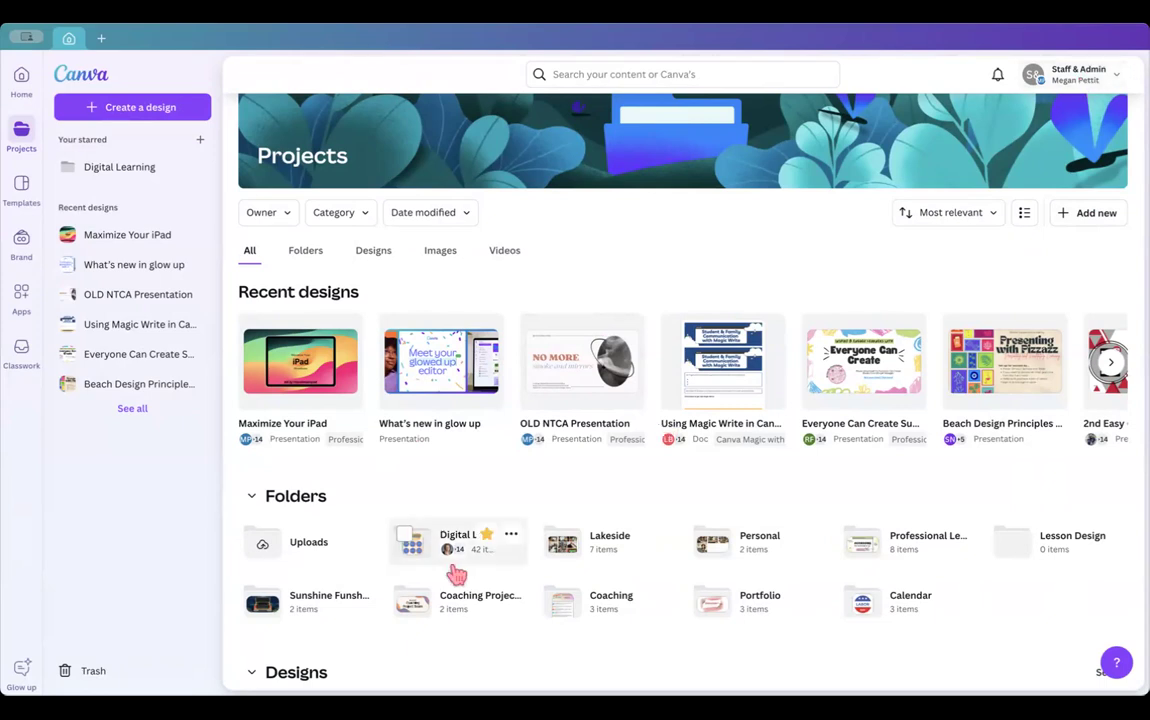
pyautogui.scroll(-1, 546, 572)
pyautogui.scroll(-2, 546, 572)
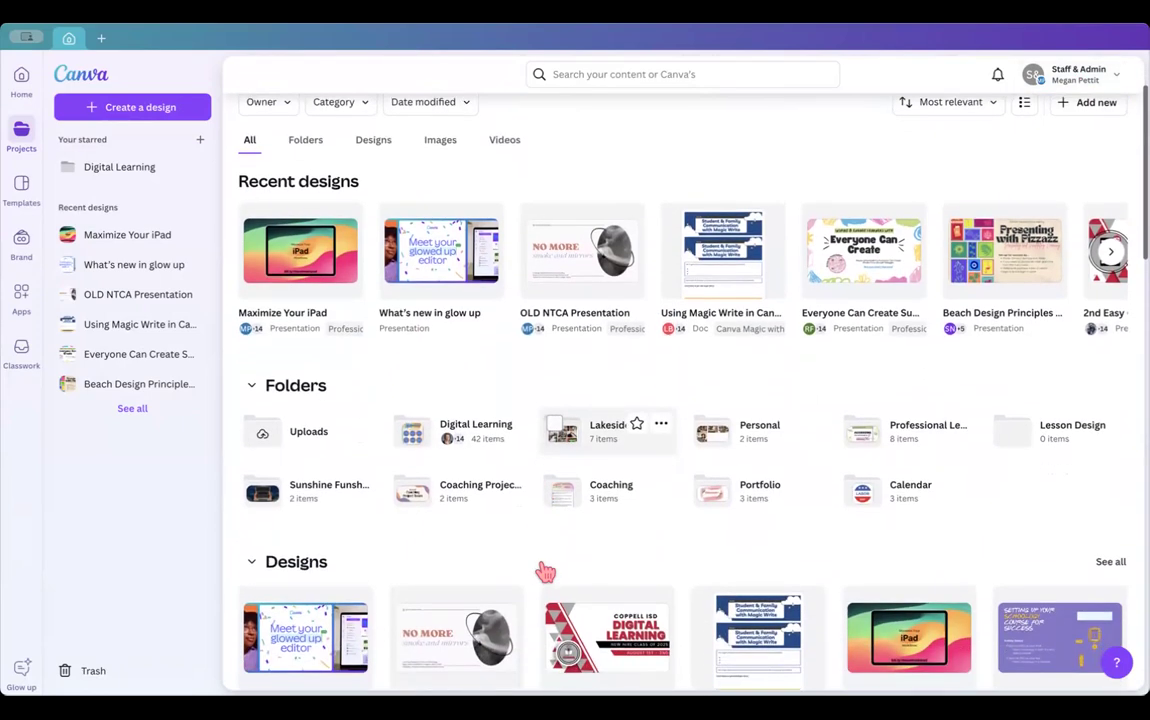
pyautogui.scroll(3, 546, 572)
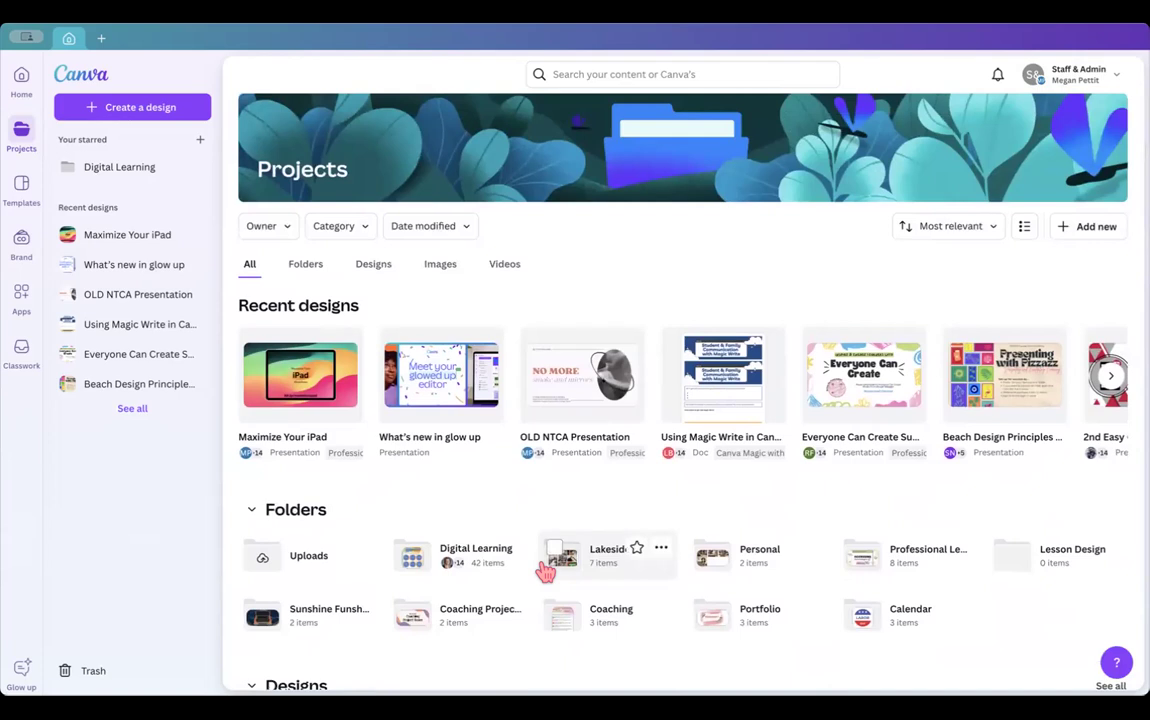
pyautogui.click(1040, 74)
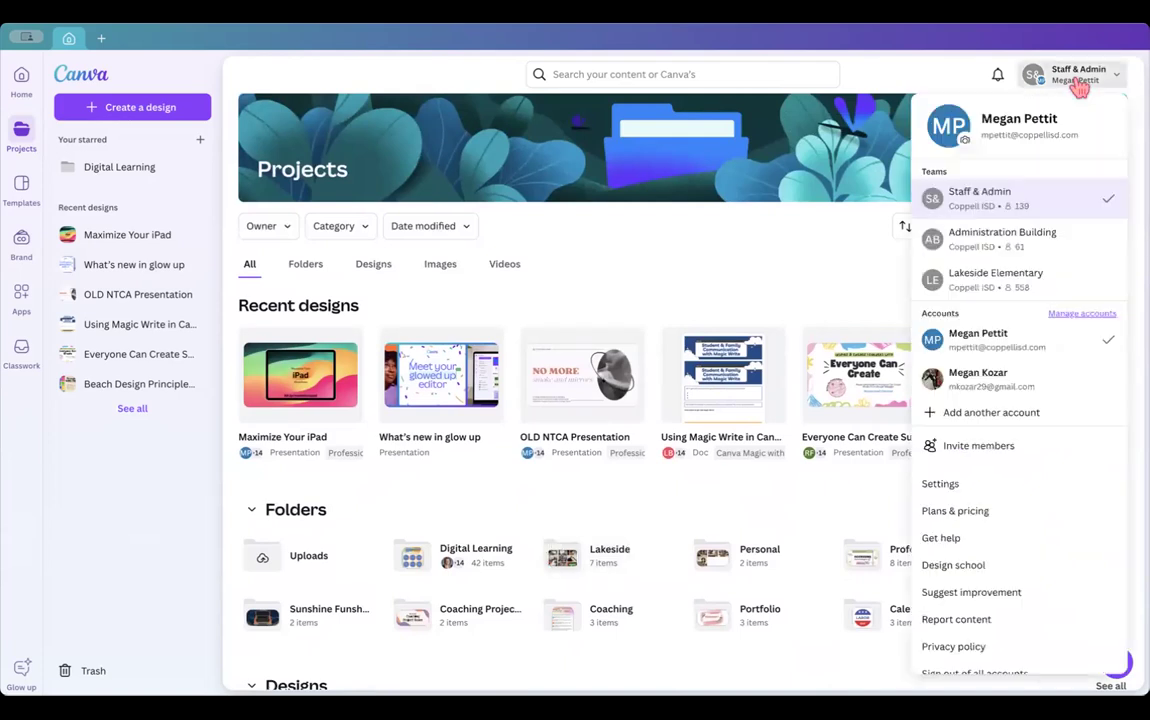
# - Switch to Lakeside Elementary, browse its designs like Sharks and Rainforest, and reshow the team list
pyautogui.click(982, 285)
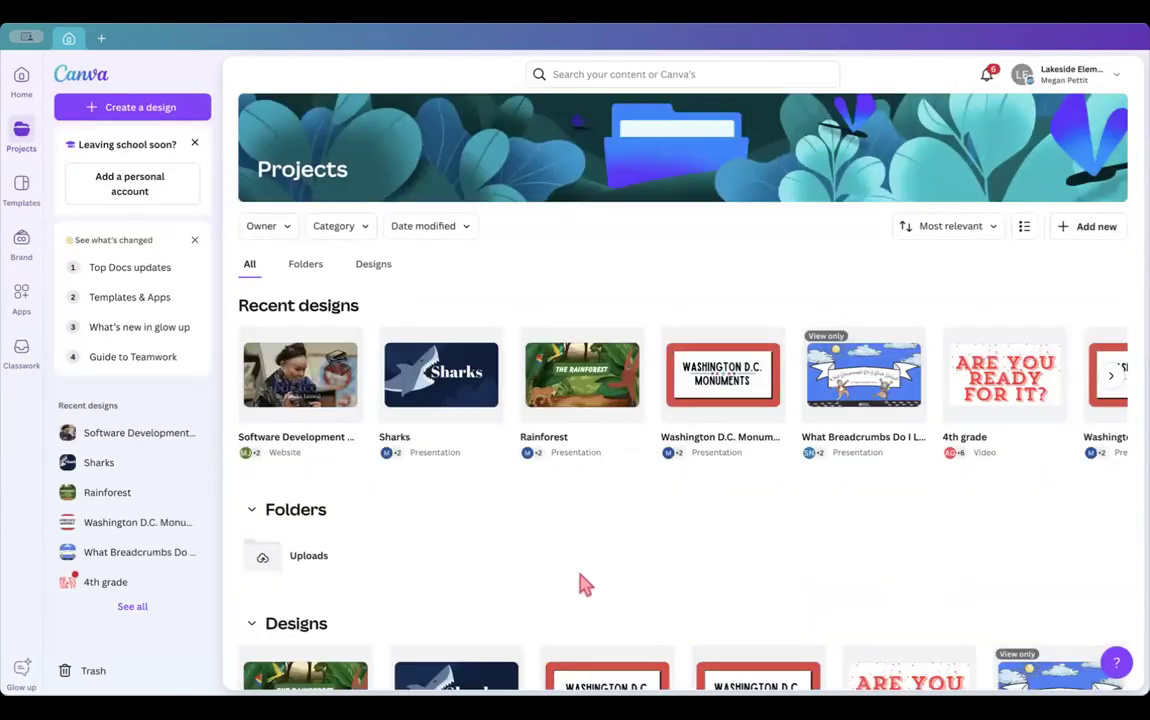
pyautogui.scroll(-3, 585, 585)
pyautogui.scroll(-2, 585, 585)
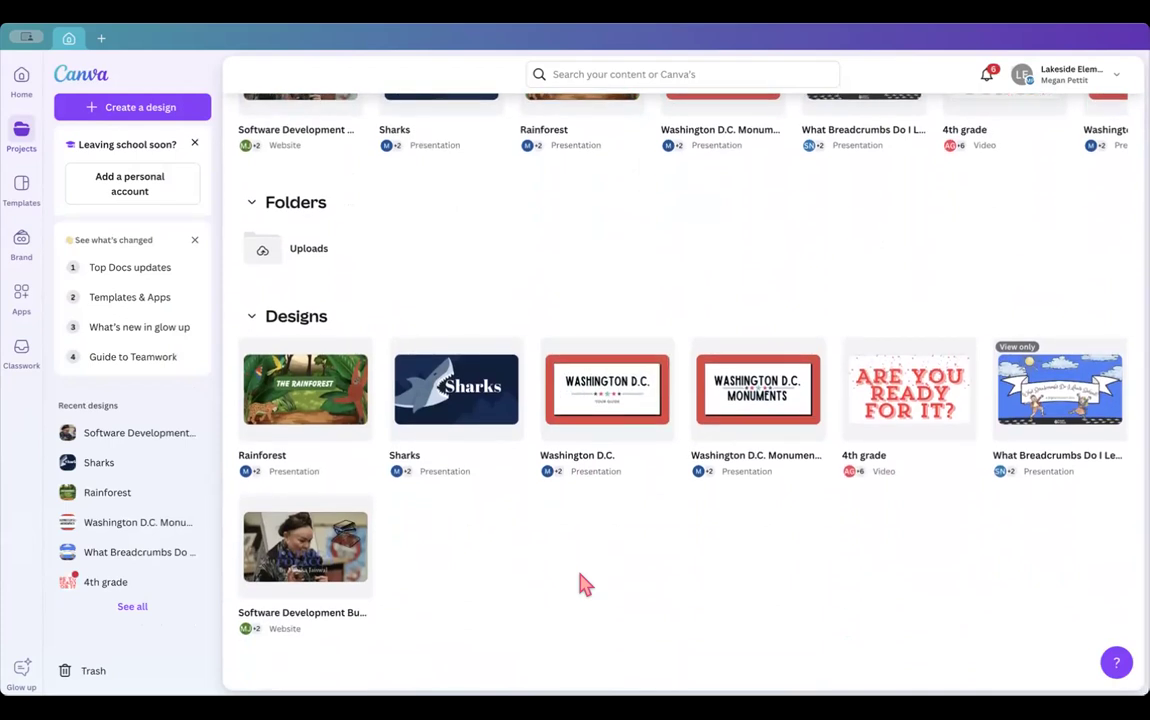
pyautogui.scroll(5, 585, 585)
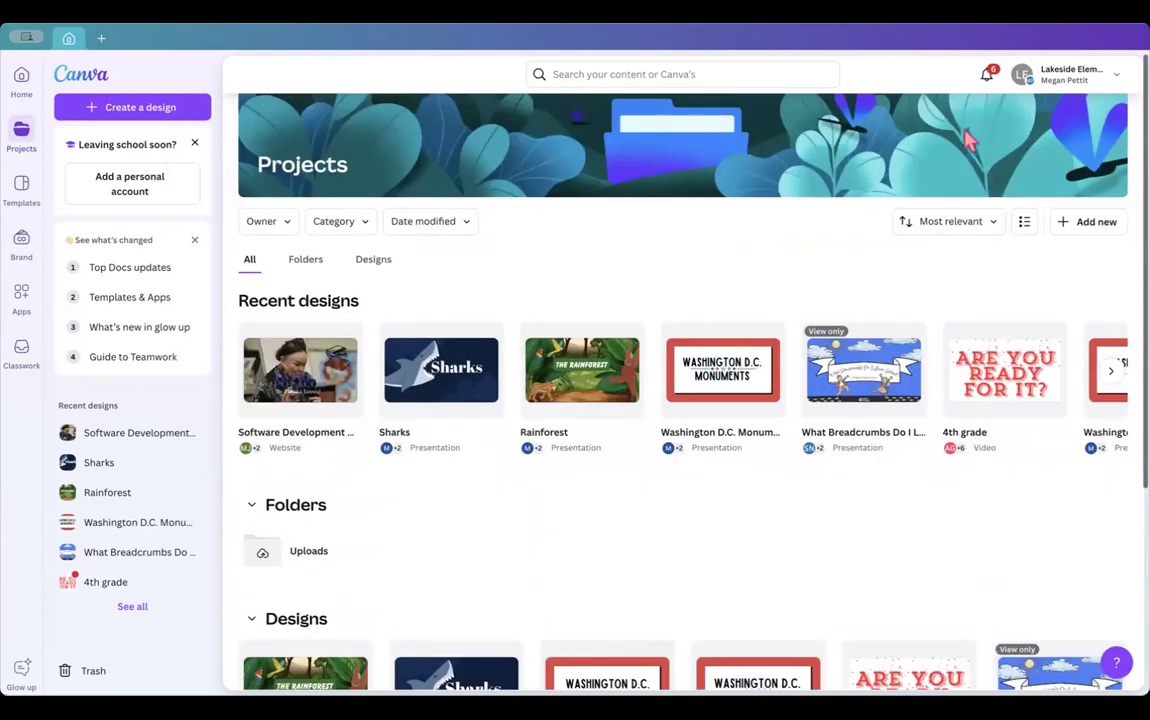
pyautogui.click(1065, 74)
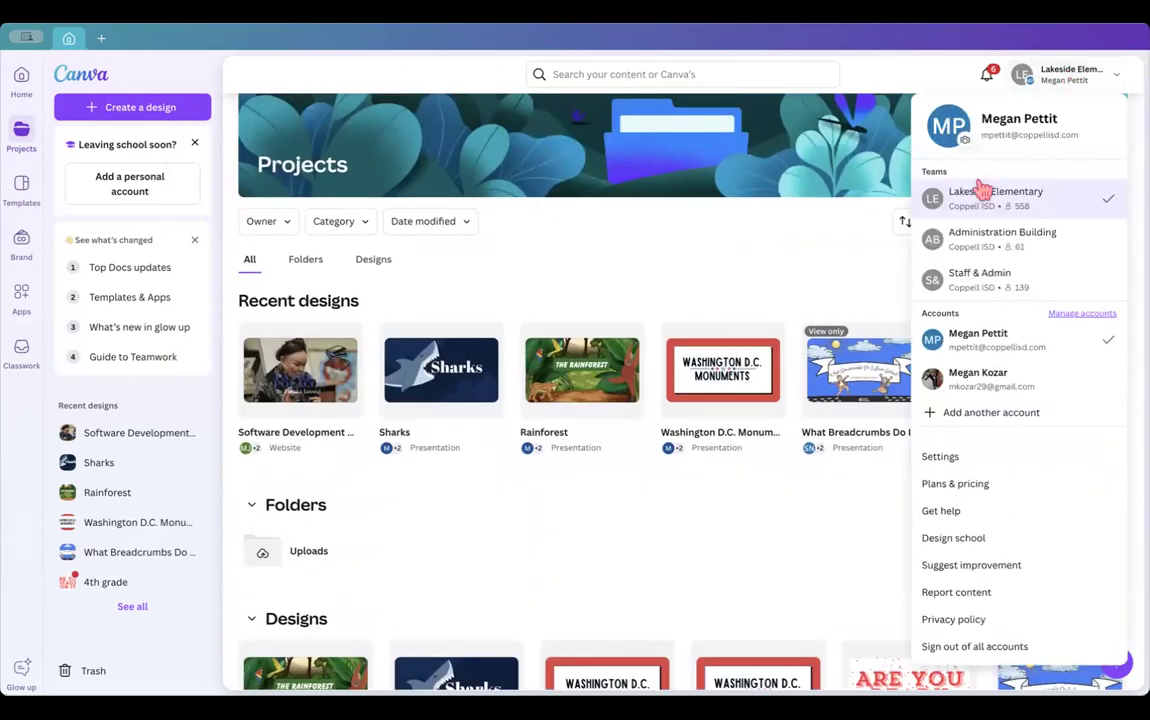
# - Switch back to Staff & Admin and scroll through its Recent designs and folders
pyautogui.click(990, 278)
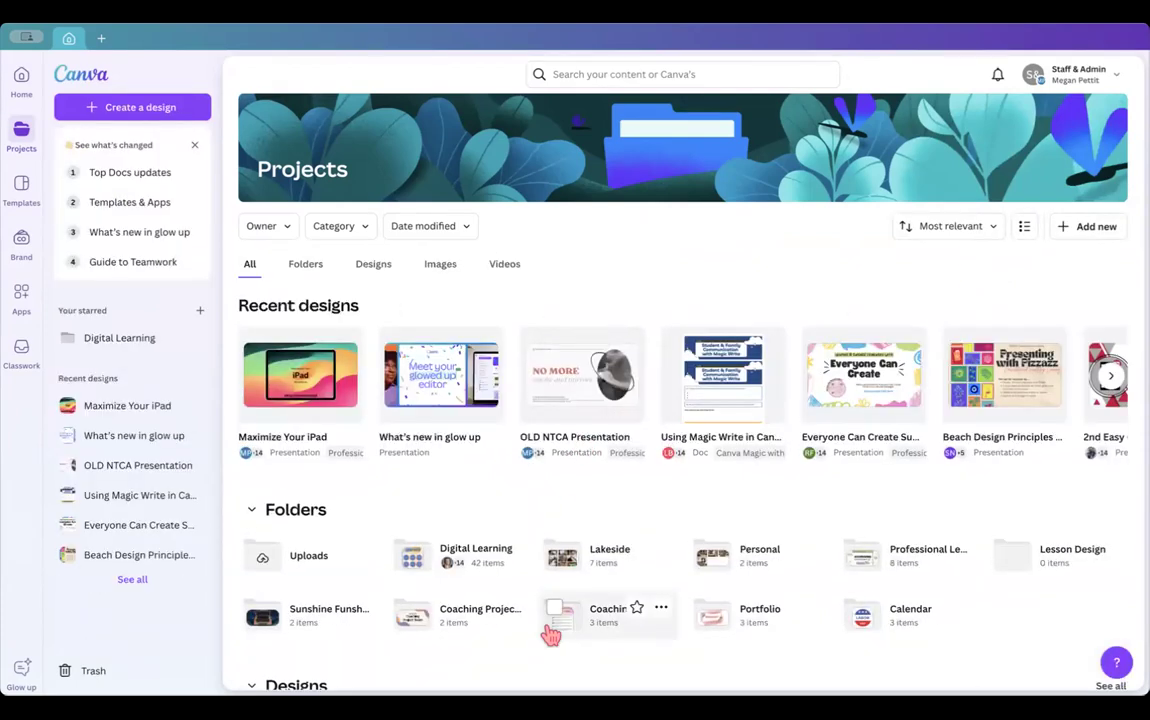
pyautogui.scroll(-1, 547, 625)
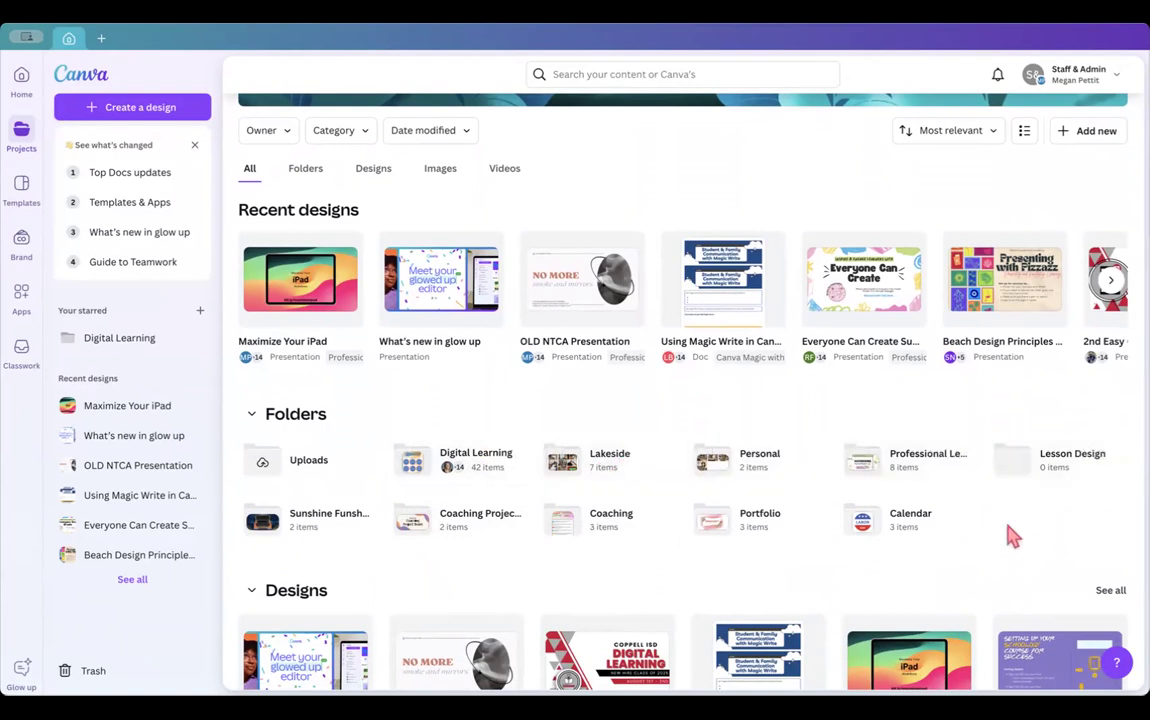
pyautogui.scroll(-4, 765, 528)
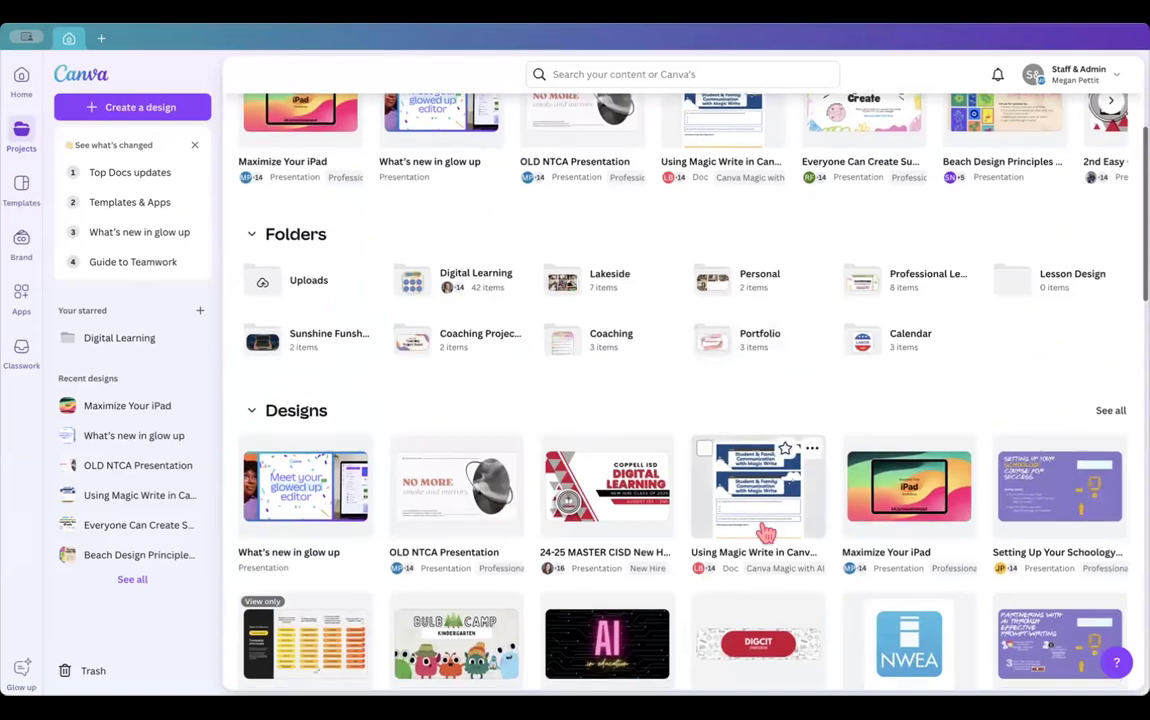
pyautogui.scroll(-1, 765, 530)
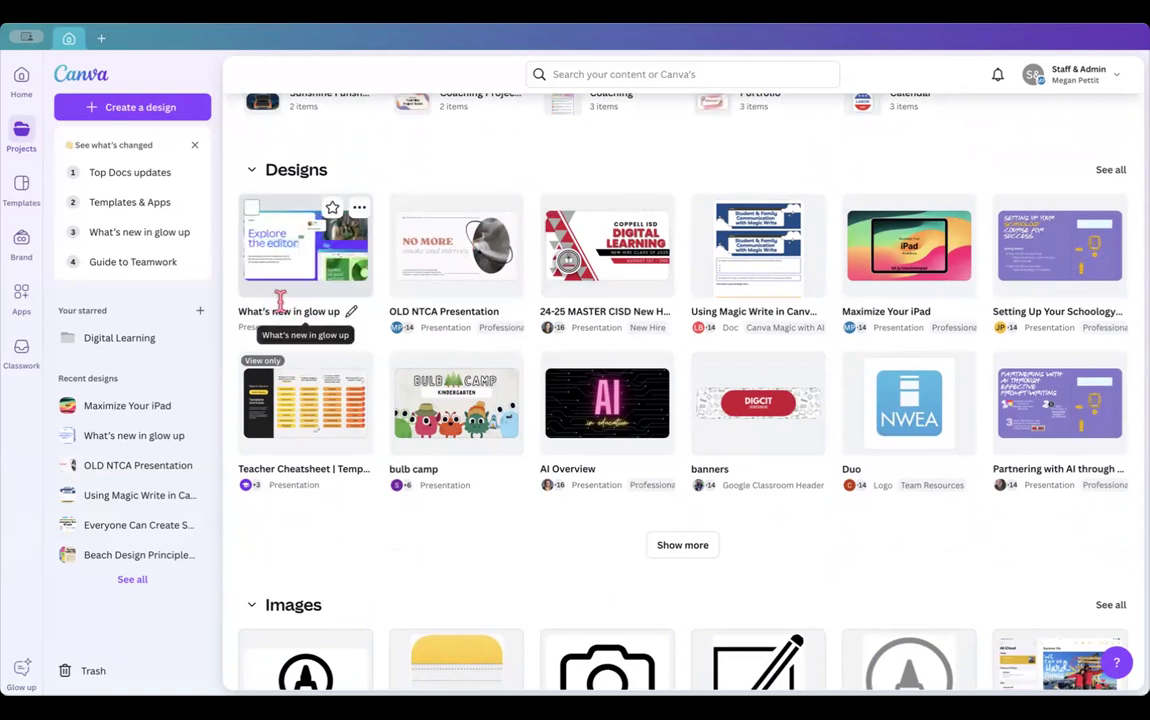
pyautogui.scroll(5, 281, 300)
pyautogui.scroll(1, 287, 322)
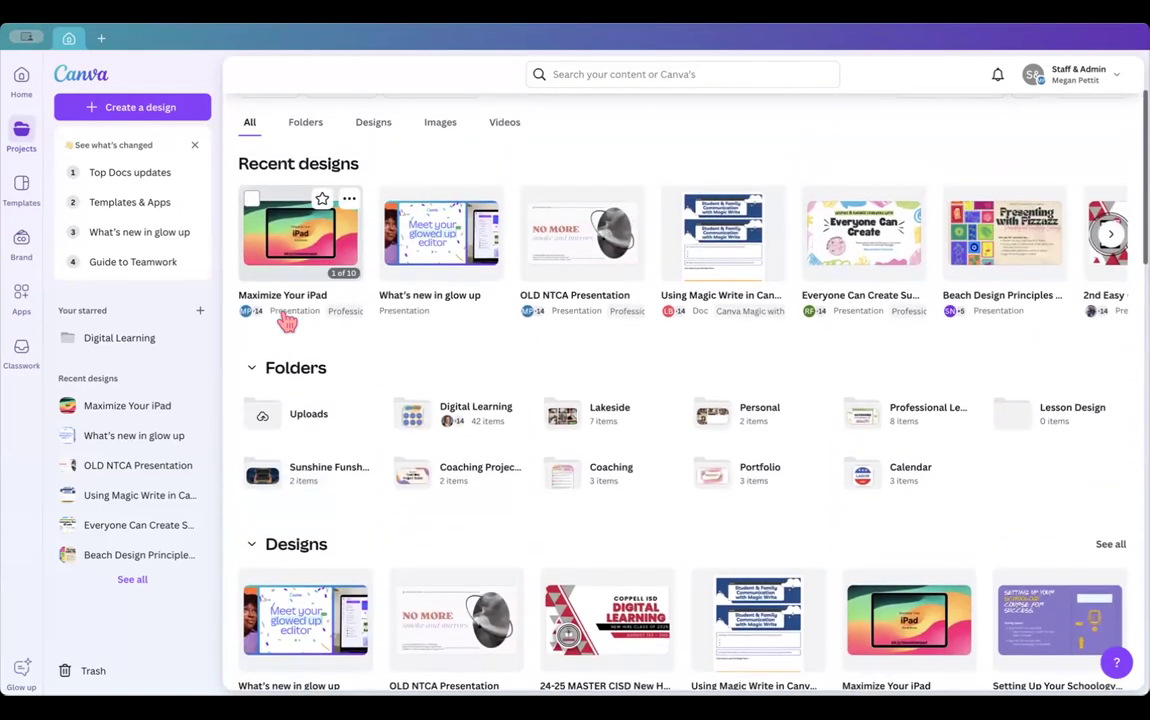
pyautogui.scroll(3, 287, 322)
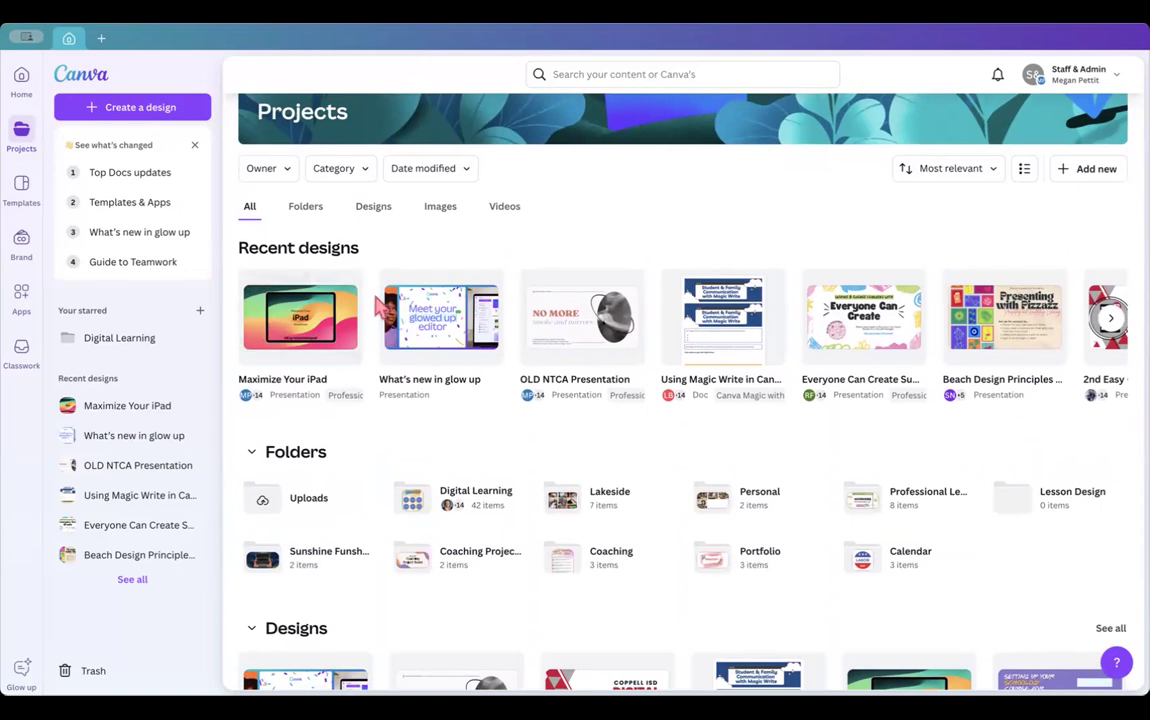
pyautogui.scroll(2, 378, 301)
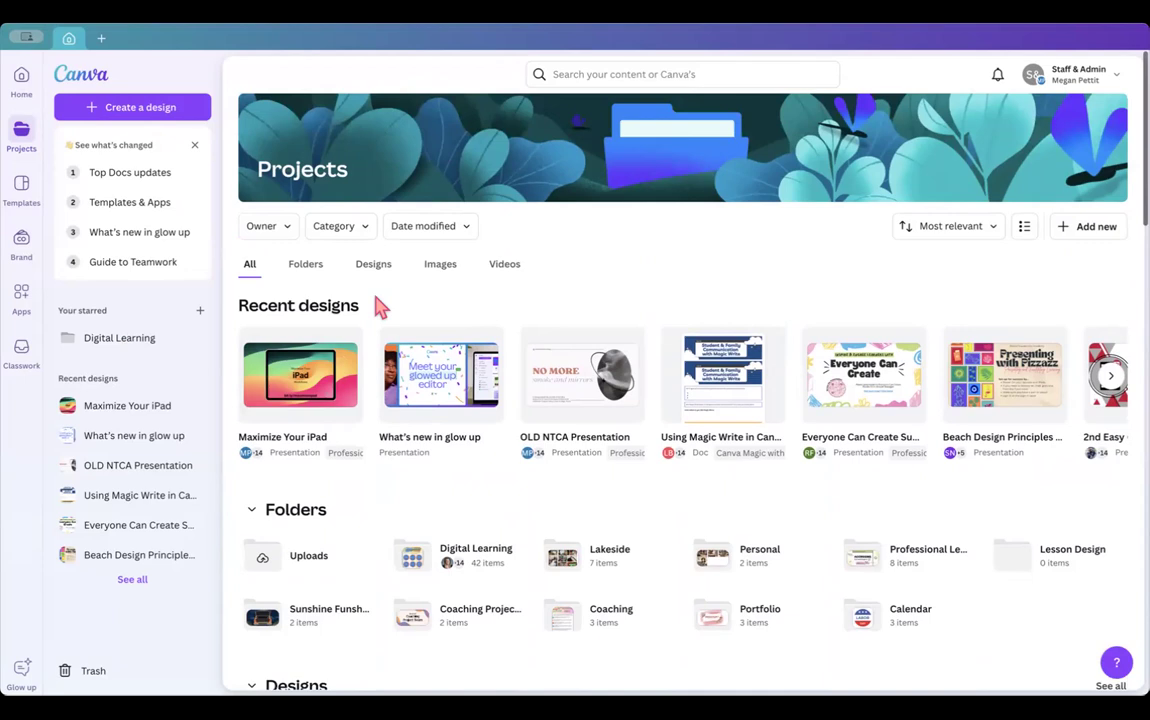
# - Start a new design and search the design types for 'About Me'
pyautogui.click(116, 110)
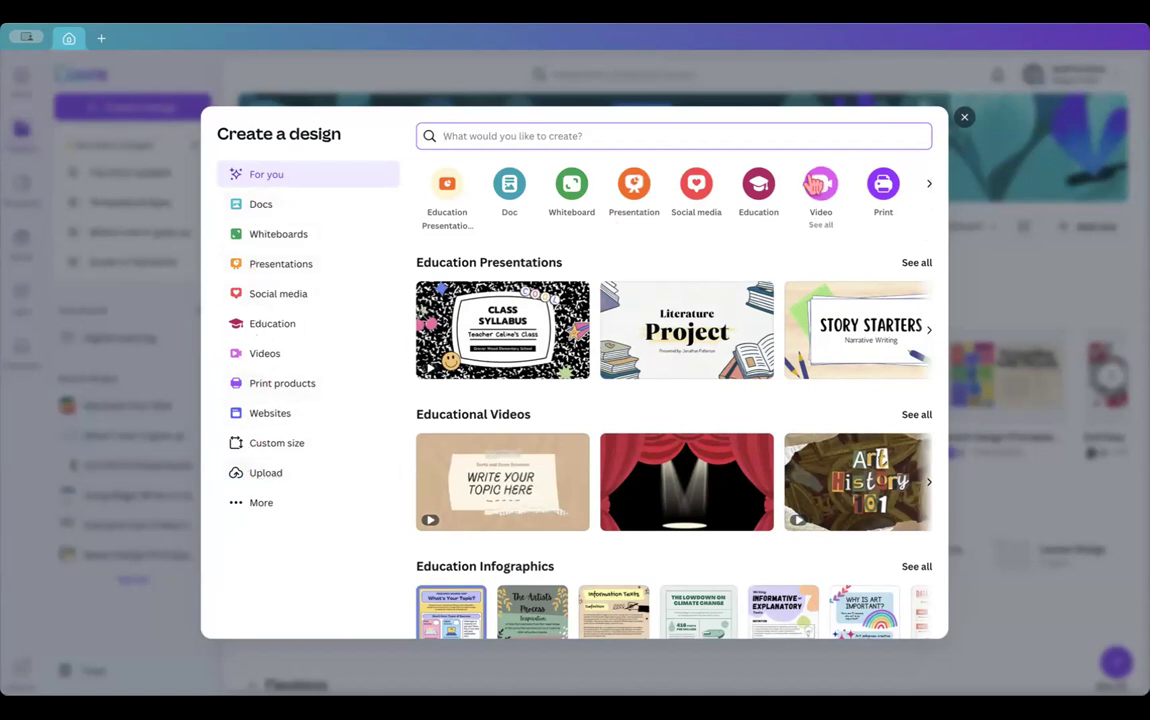
pyautogui.scroll(-2, 650, 466)
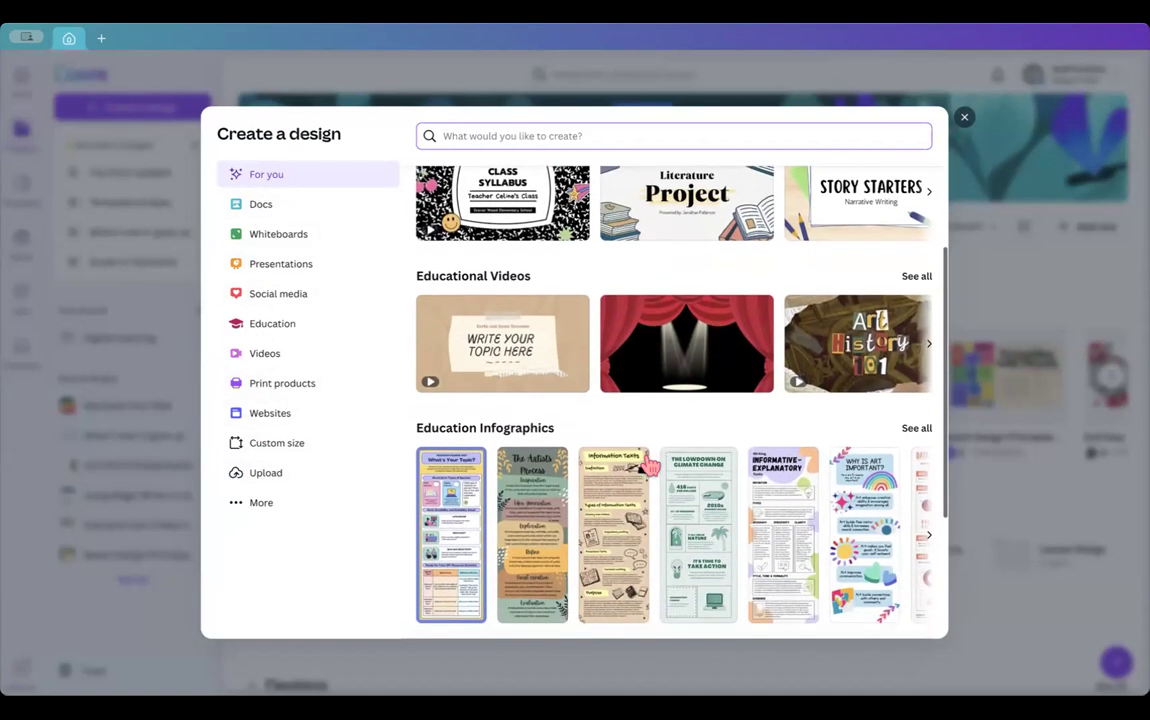
pyautogui.scroll(2, 650, 466)
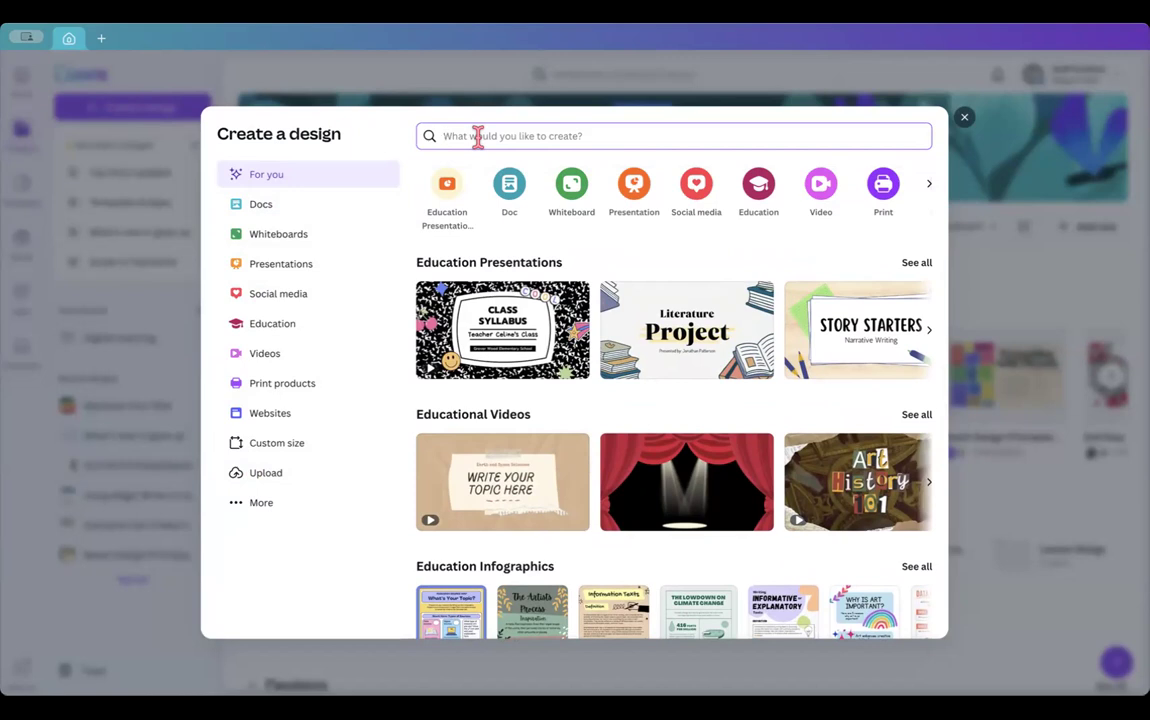
pyautogui.write('About Me')
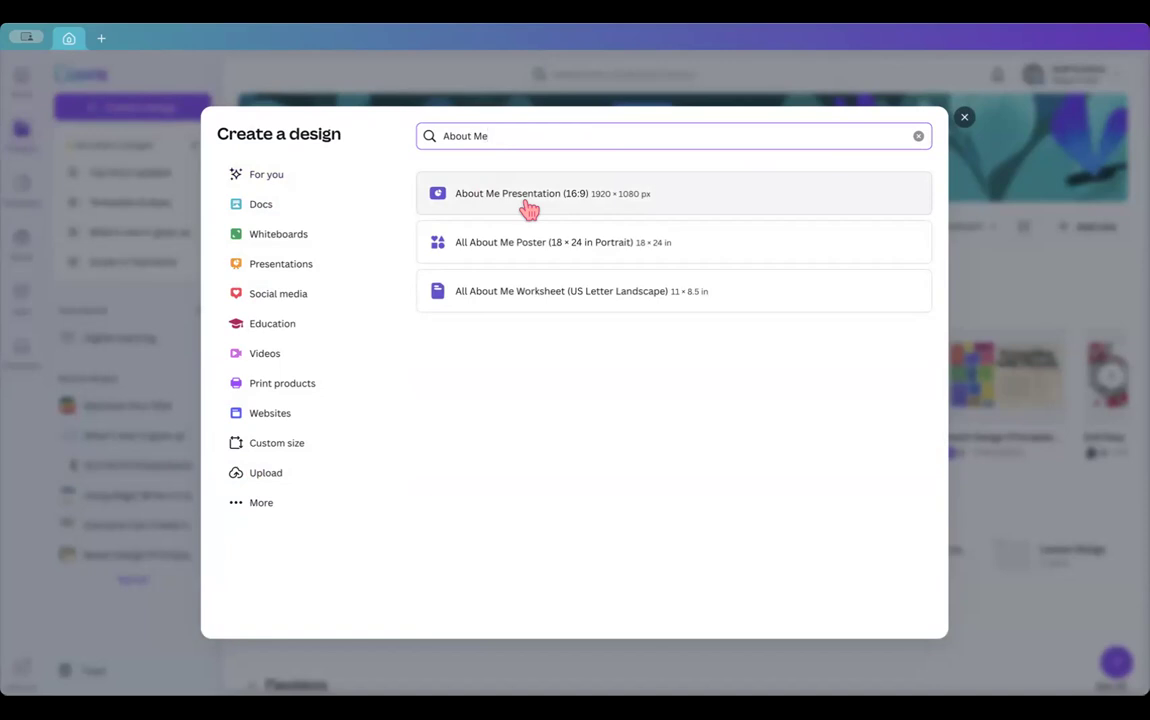
pyautogui.click(475, 248)
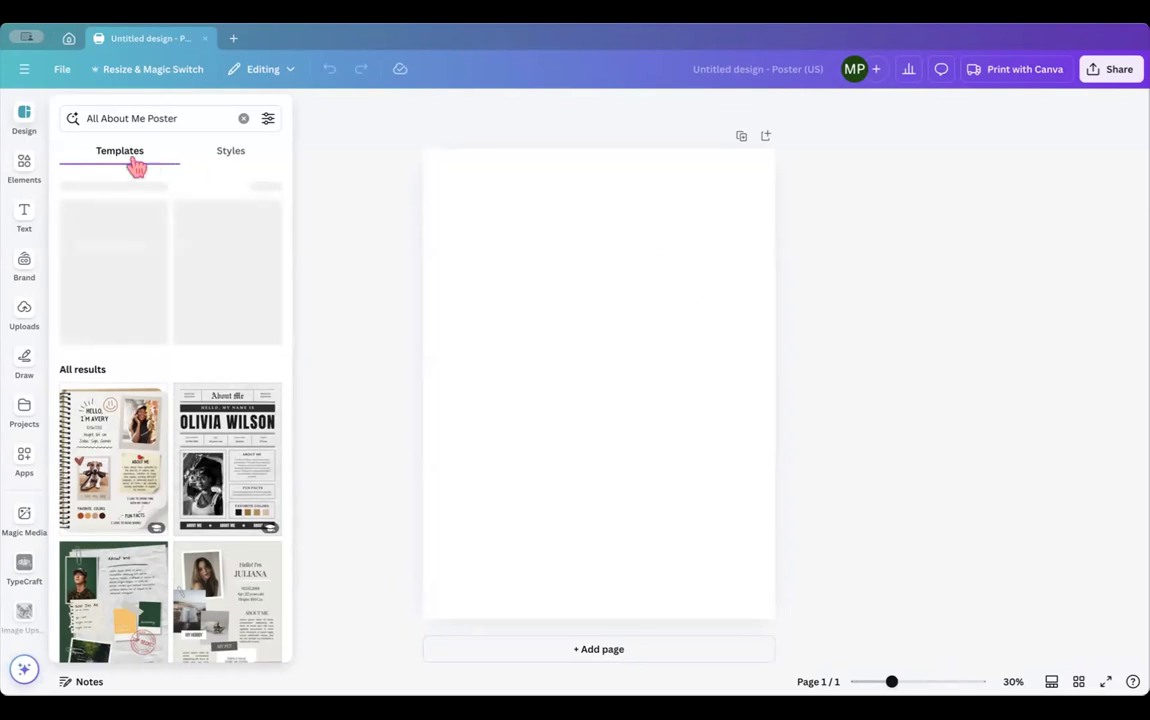
pyautogui.scroll(-5, 141, 548)
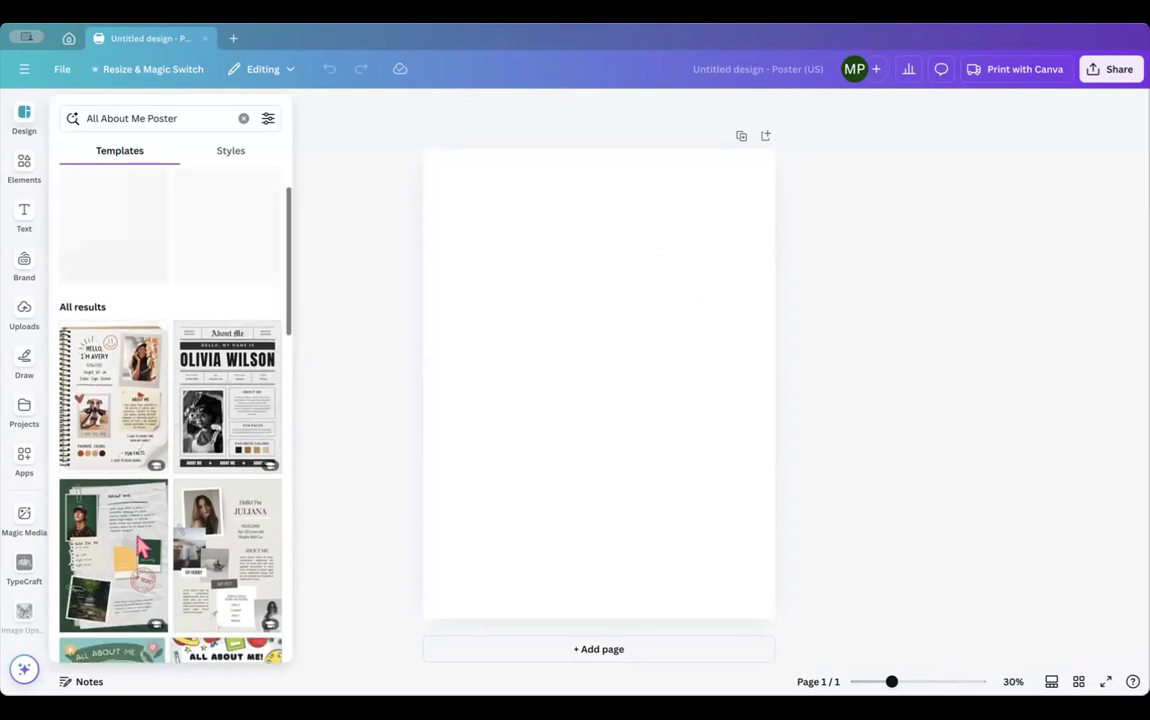
pyautogui.scroll(-5, 141, 545)
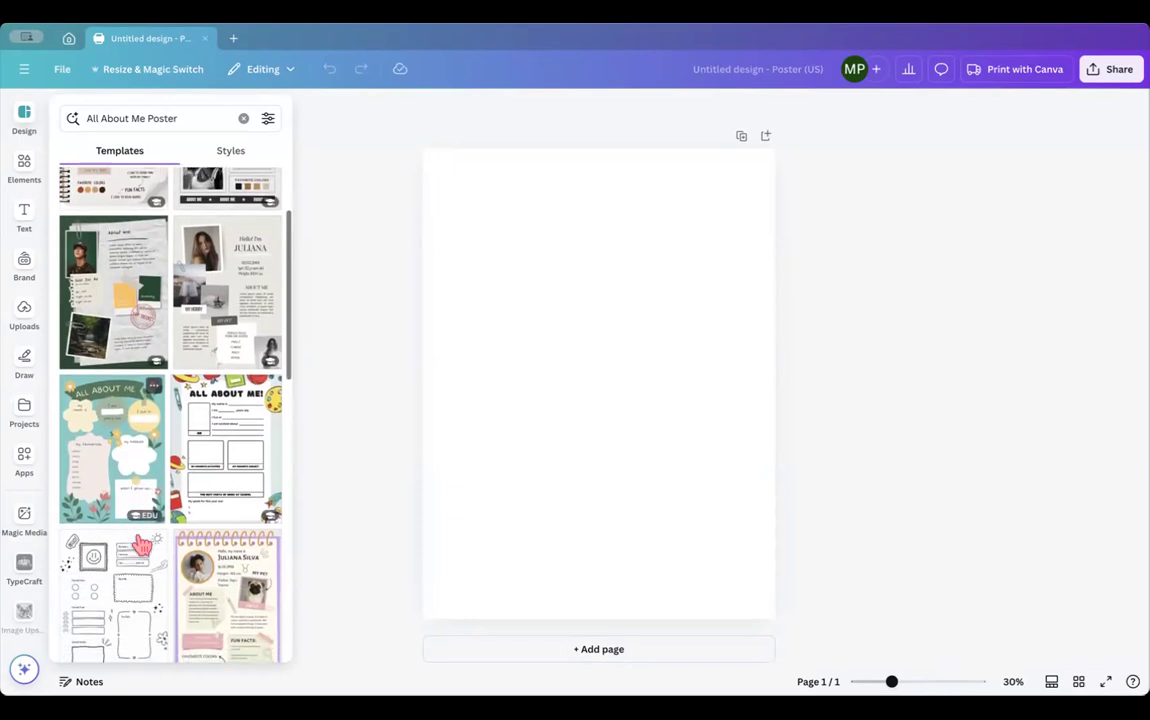
pyautogui.scroll(-4, 141, 545)
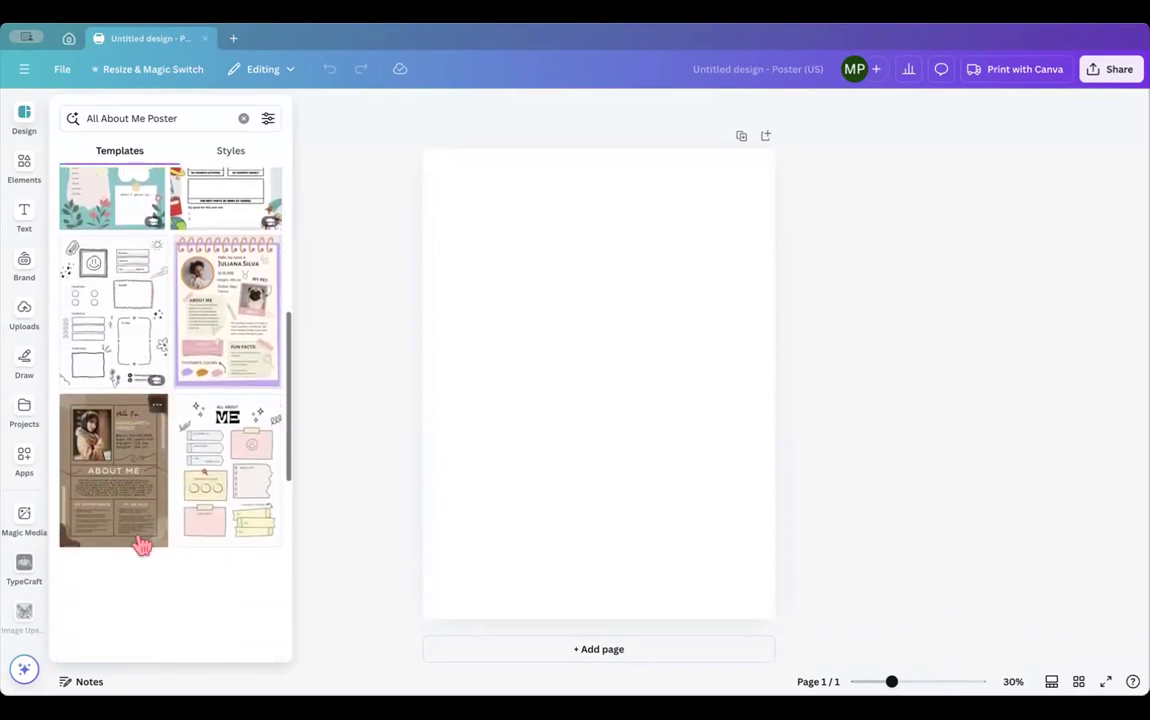
pyautogui.scroll(-4, 141, 545)
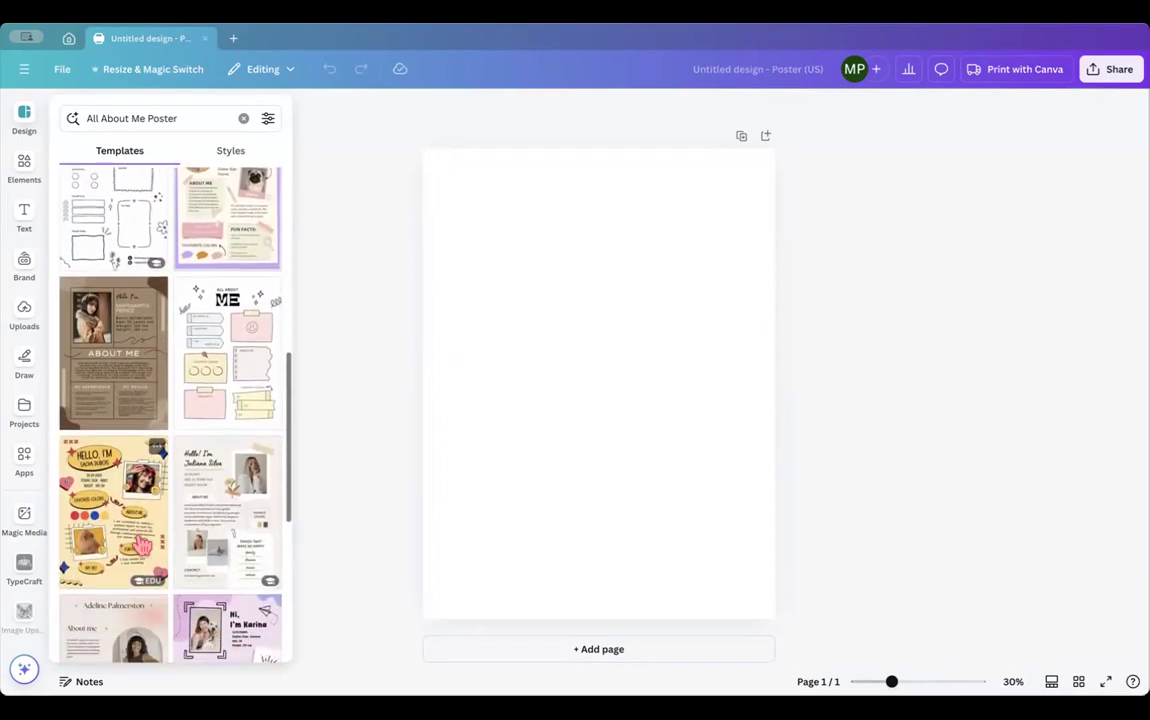
pyautogui.scroll(-2, 141, 545)
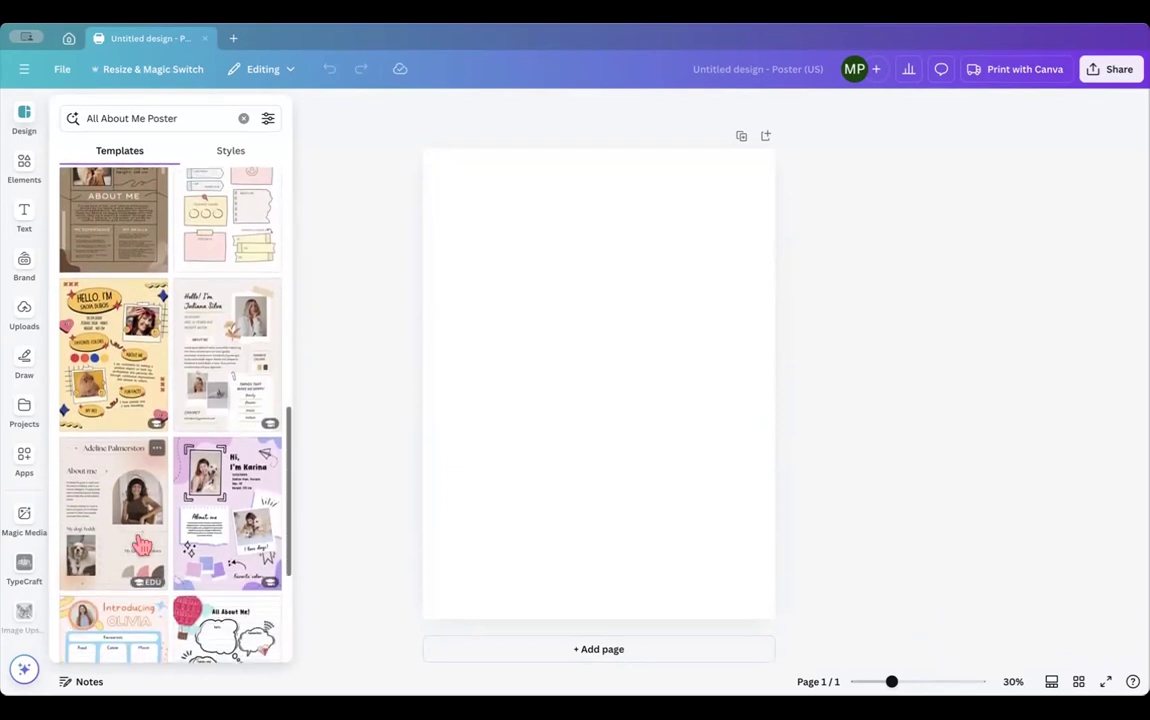
pyautogui.scroll(-1, 141, 545)
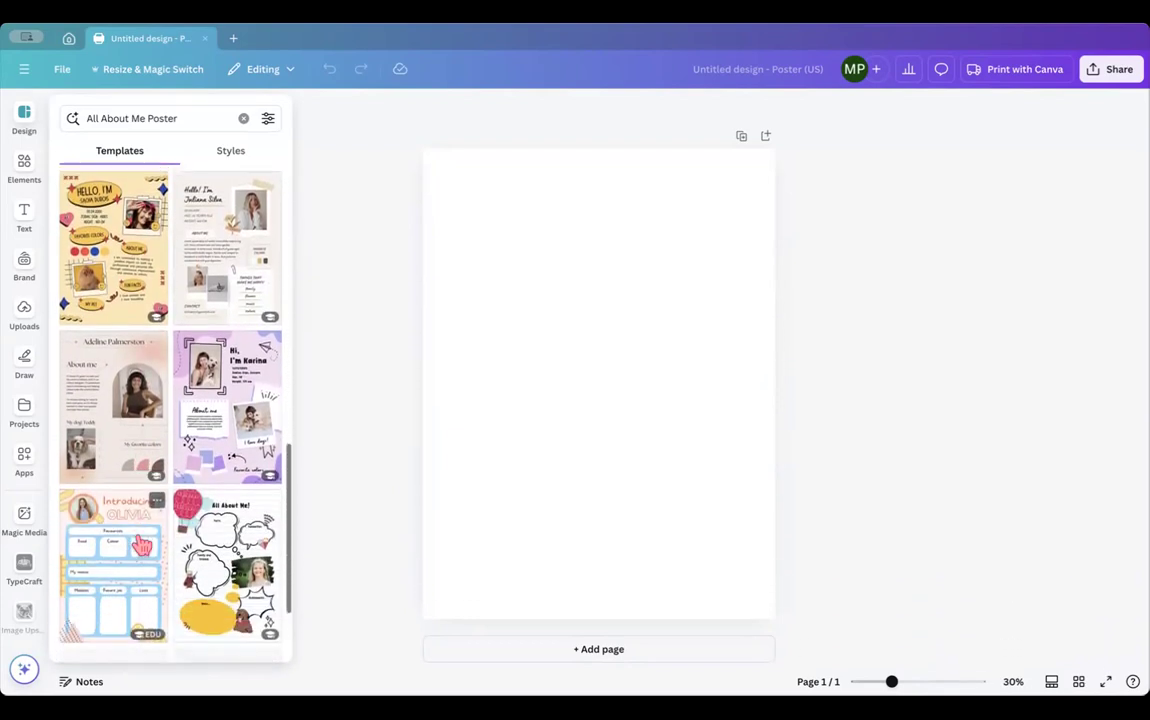
pyautogui.scroll(-1, 141, 545)
pyautogui.scroll(-1, 141, 545)
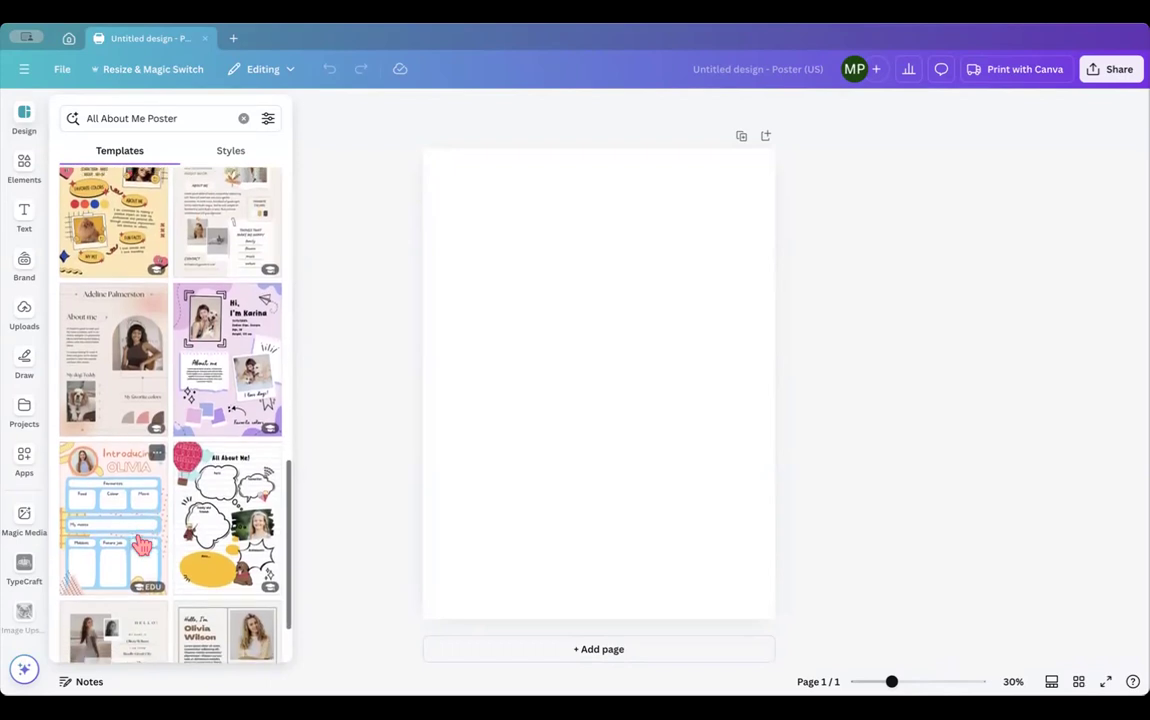
pyautogui.scroll(-4, 141, 545)
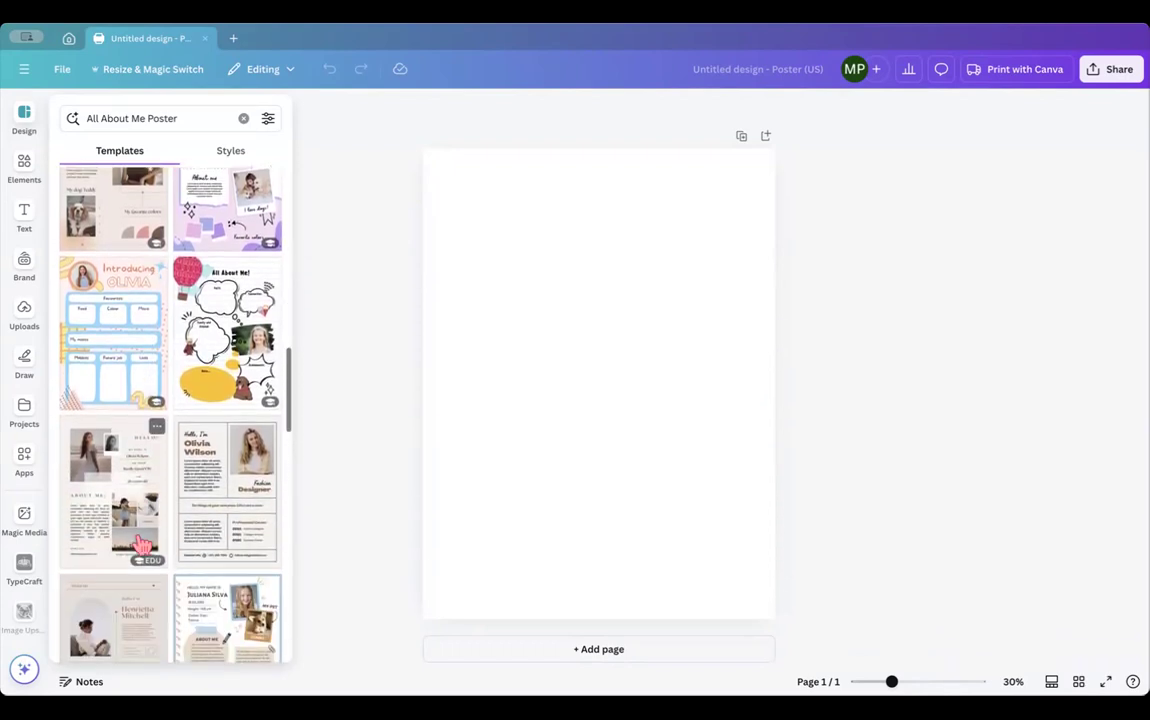
# - Try the Beige Minimalist Feminine Collage template and check its page background settings
pyautogui.click(115, 490)
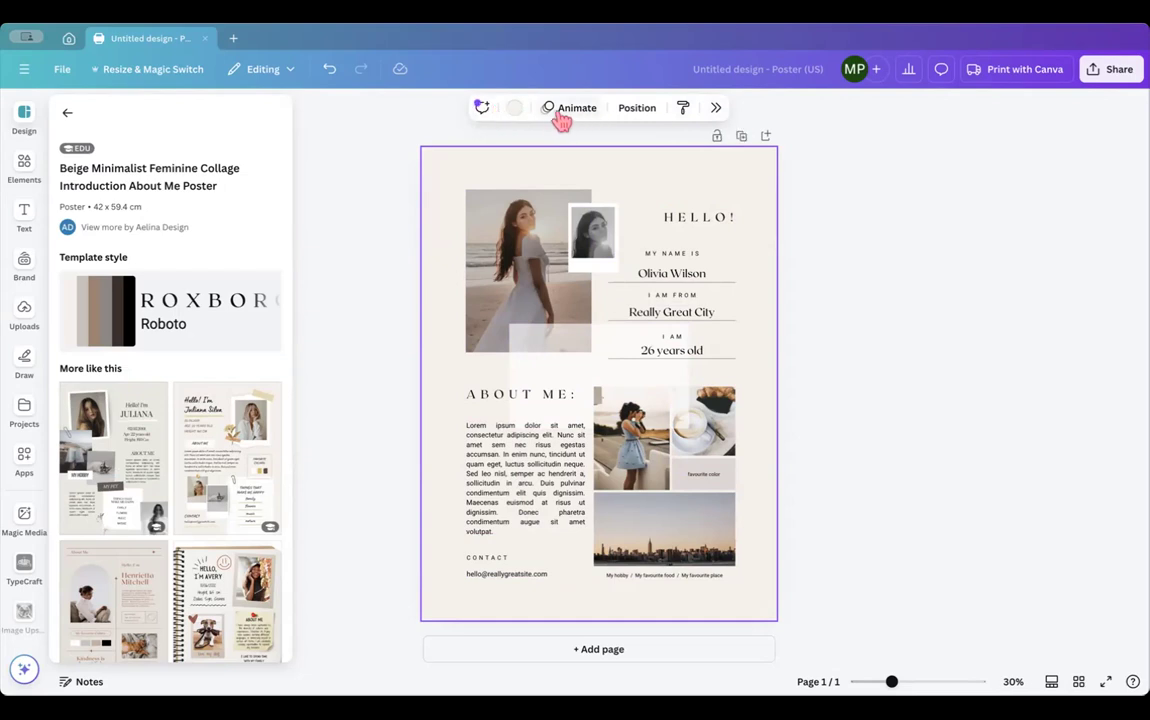
pyautogui.click(716, 110)
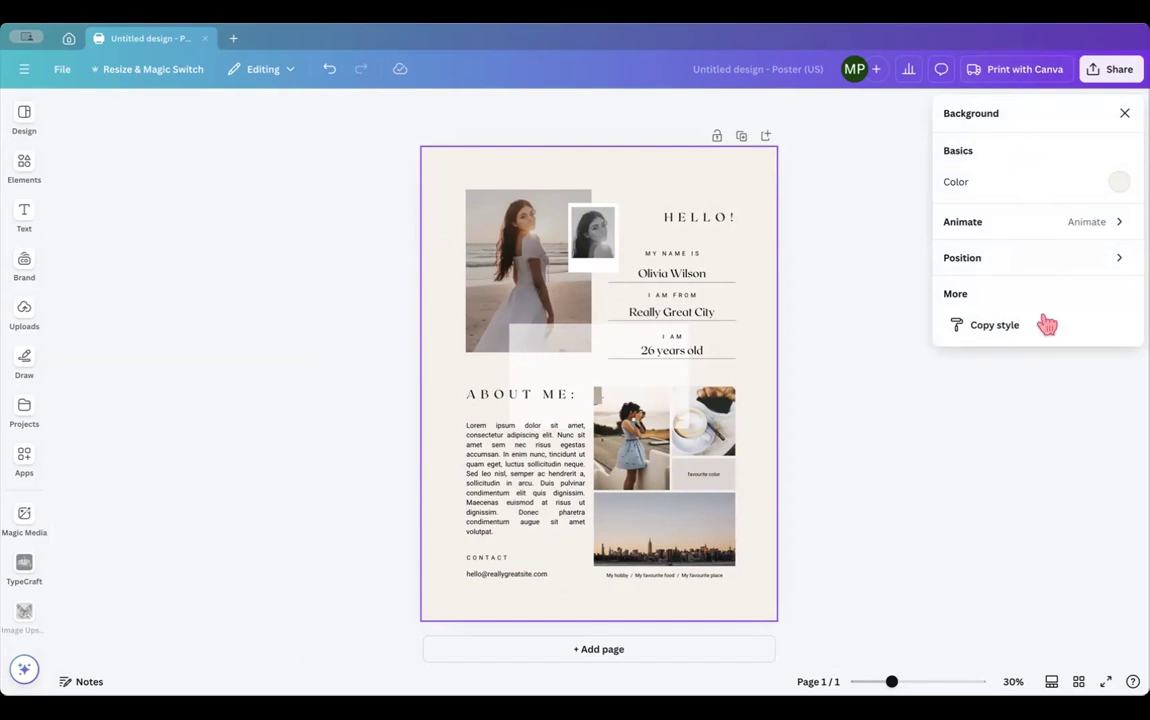
pyautogui.click(1124, 113)
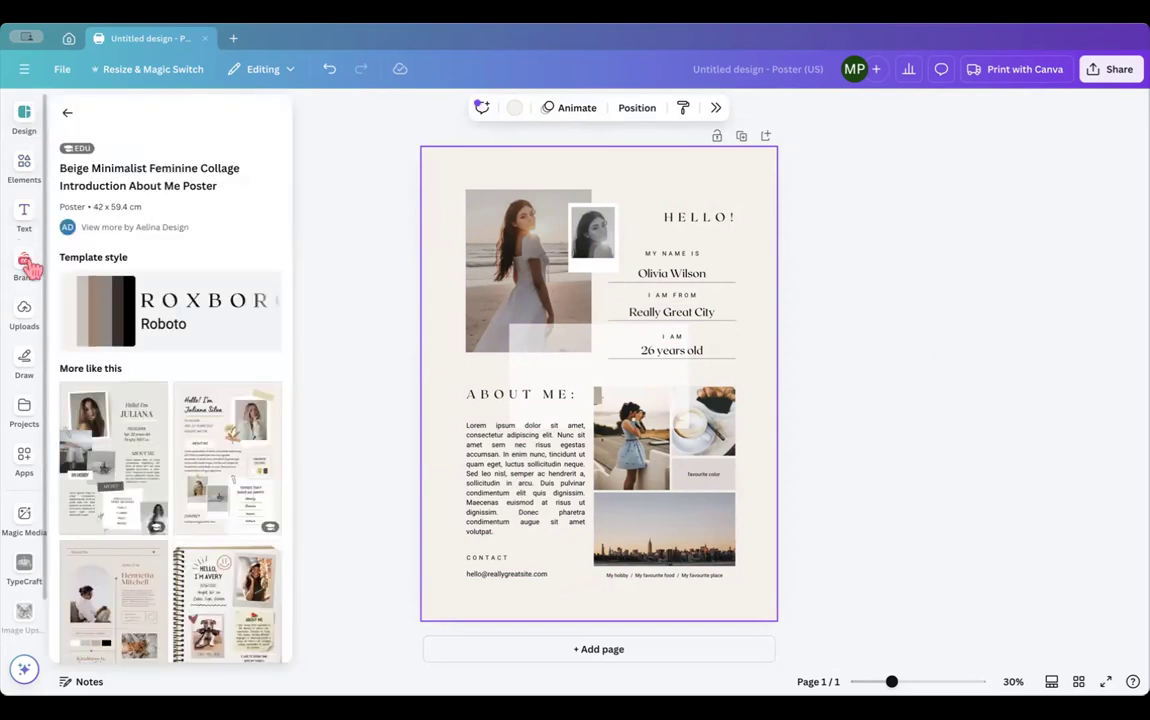
# - Replace it with the Beige Collage Personal Scrapbook All About Me spiral-notebook template
pyautogui.moveTo(25, 263)
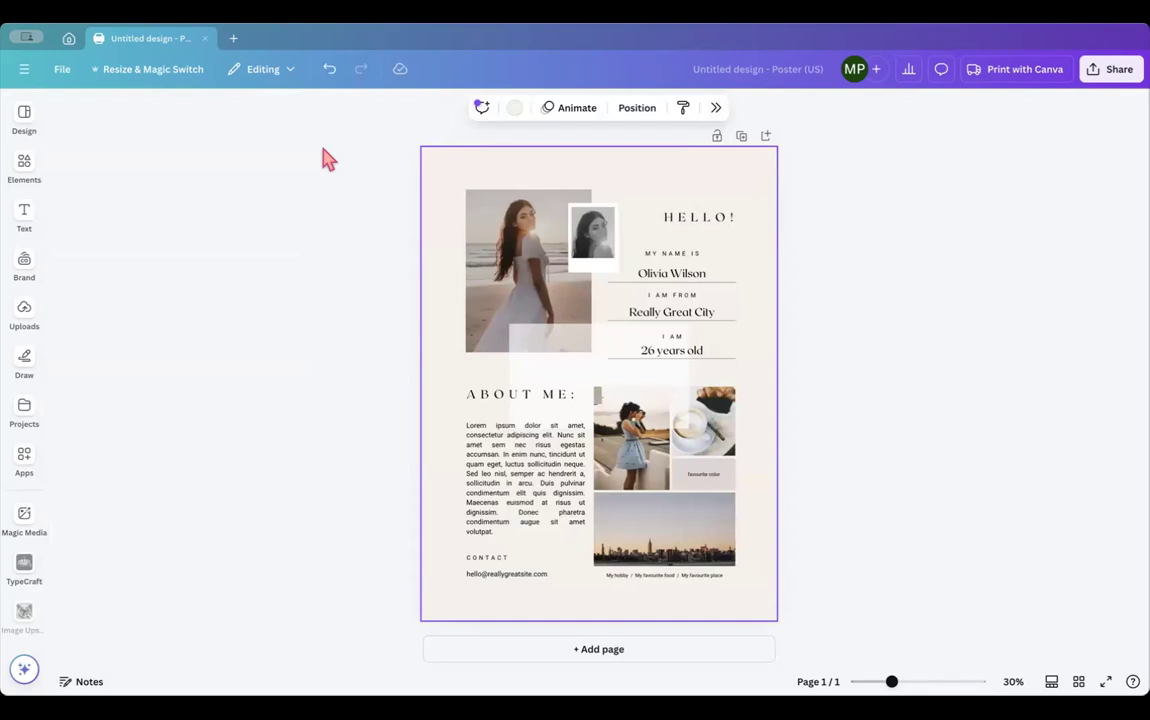
pyautogui.moveTo(32, 112)
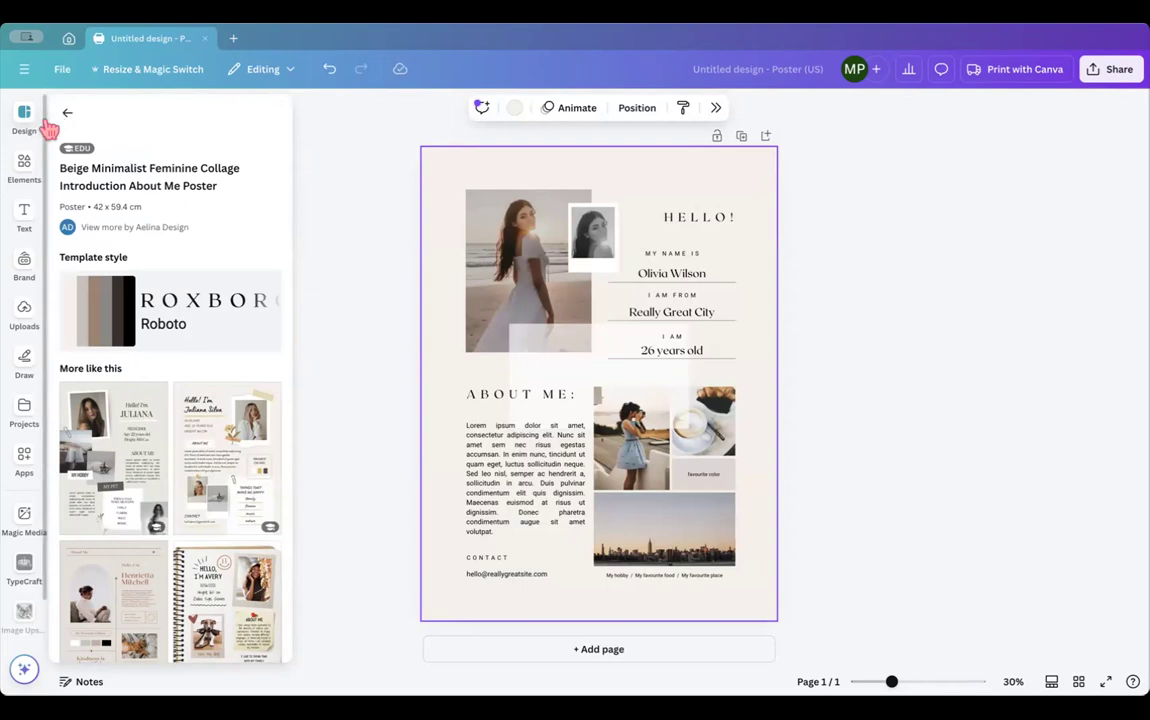
pyautogui.scroll(-5, 112, 540)
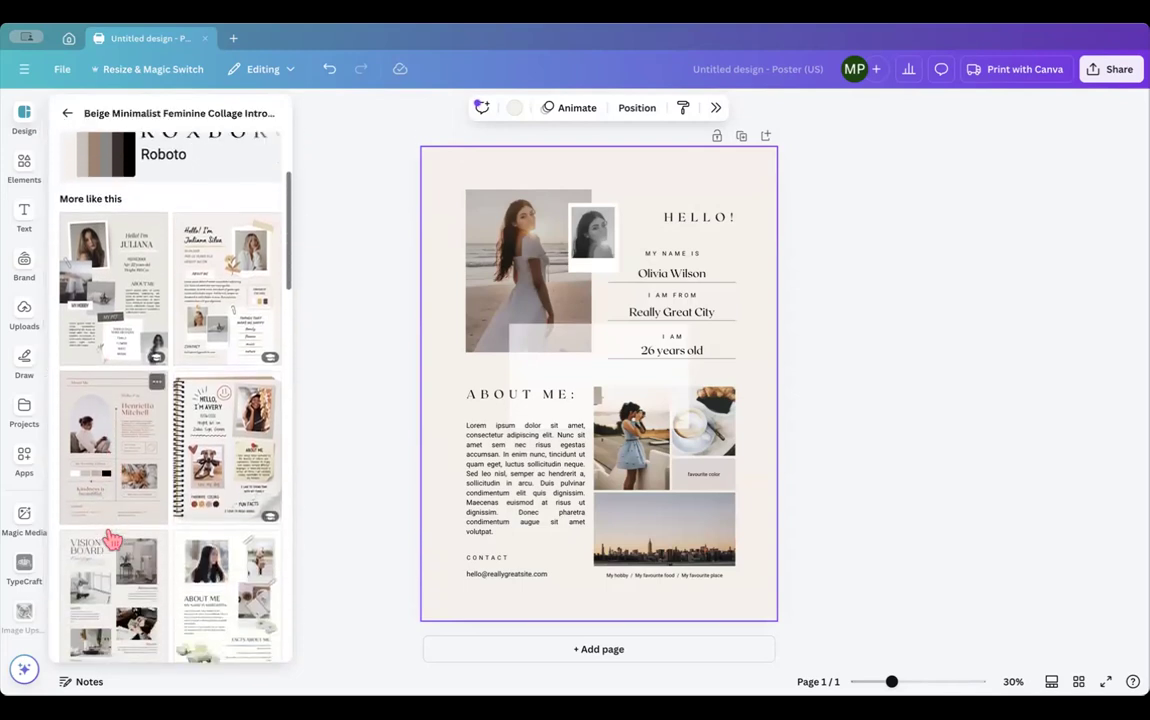
pyautogui.scroll(-1, 112, 540)
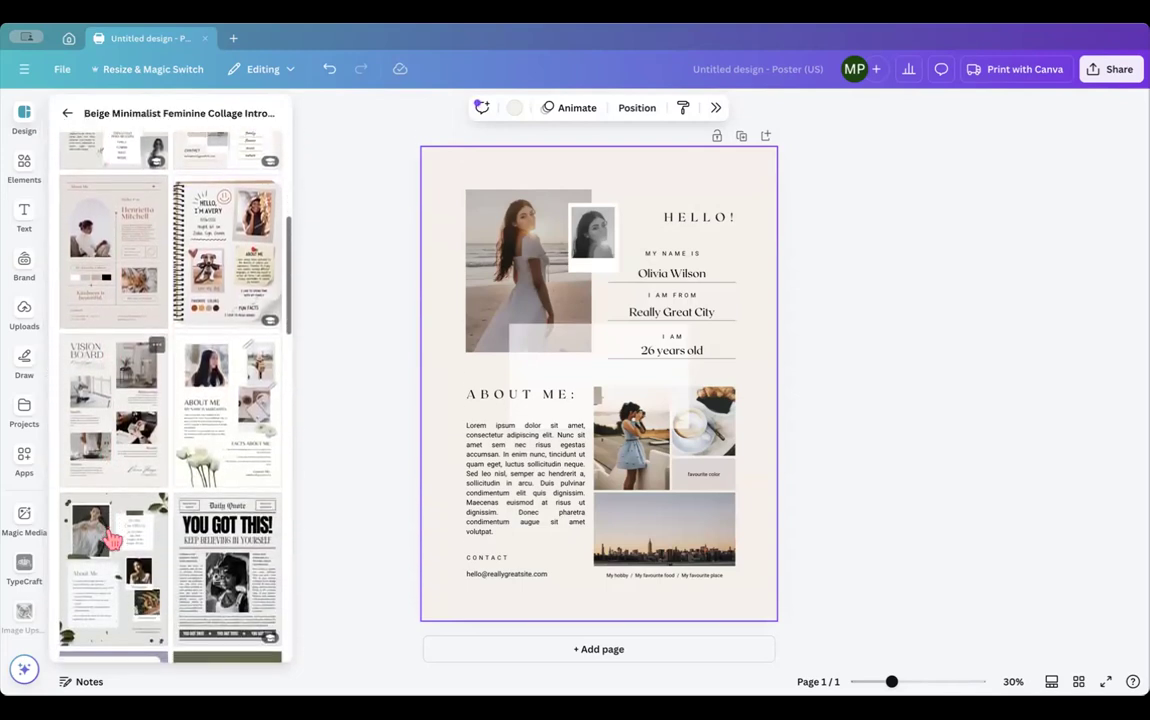
pyautogui.click(245, 250)
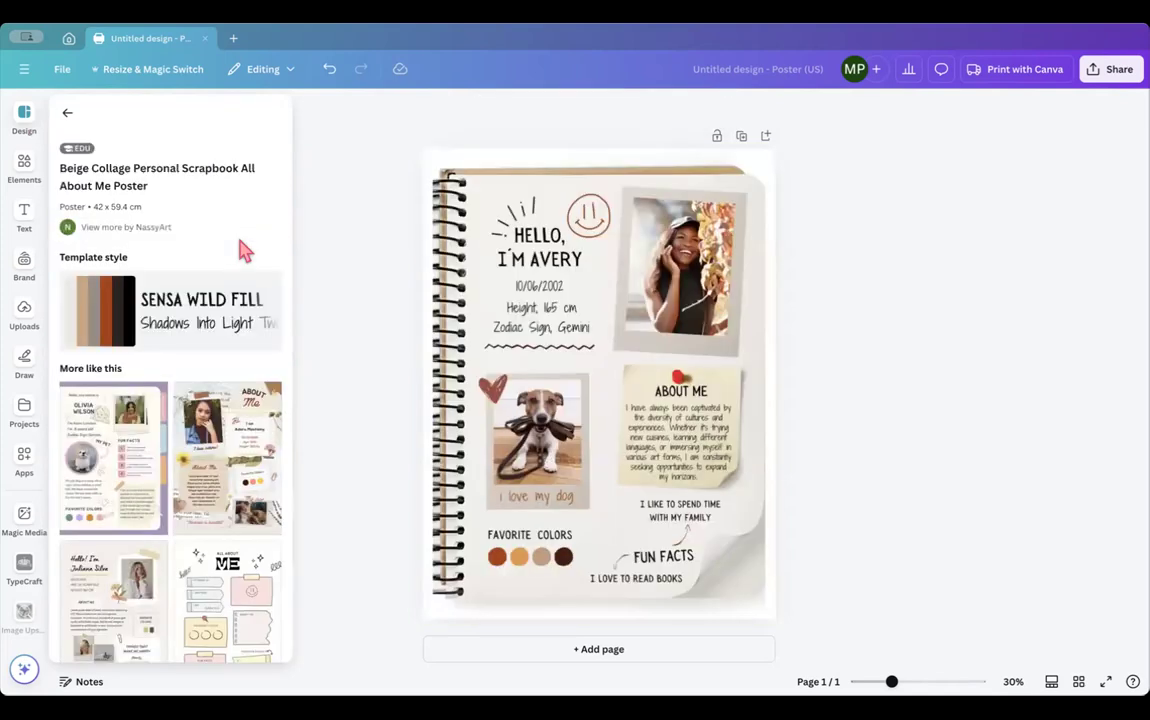
pyautogui.click(67, 113)
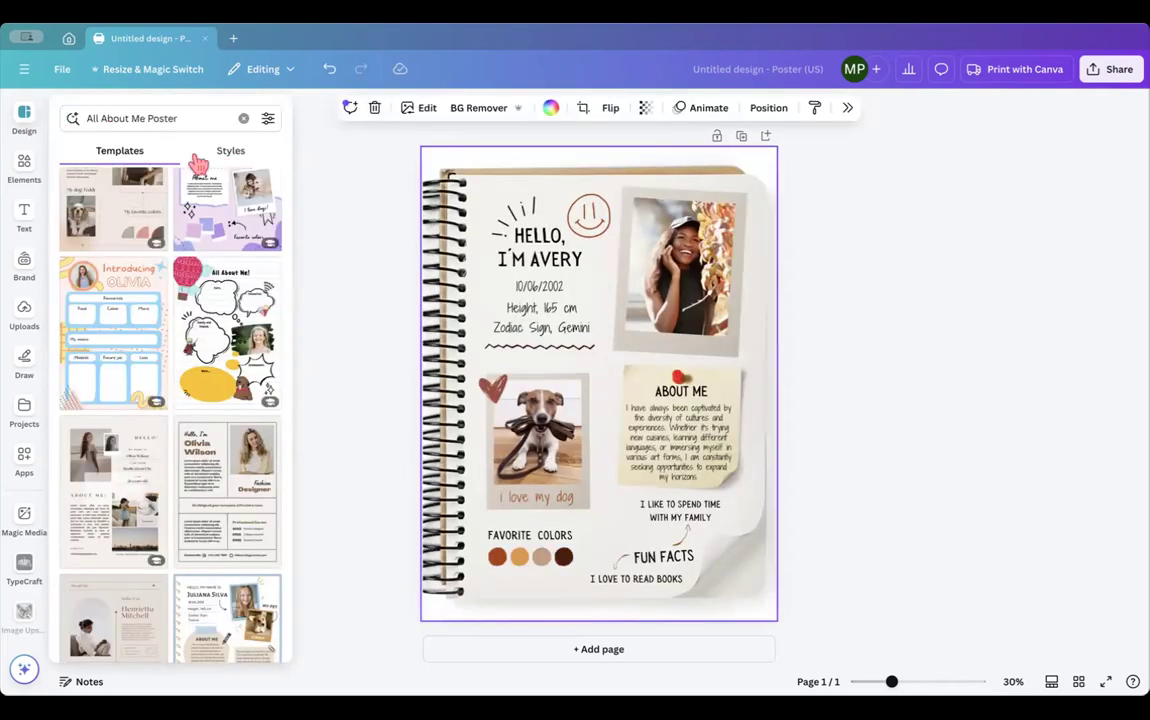
pyautogui.click(226, 153)
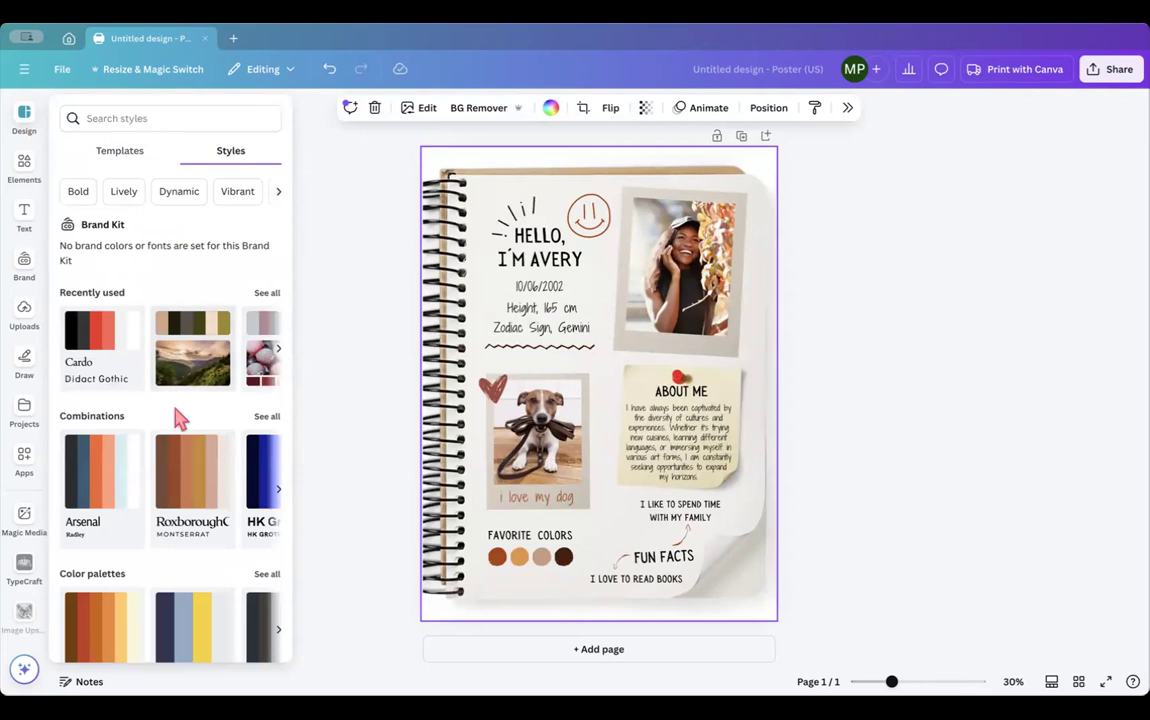
# - Browse the Styles palettes and font sets, then bring up the Elements library
pyautogui.scroll(-2, 178, 420)
pyautogui.scroll(-3, 183, 428)
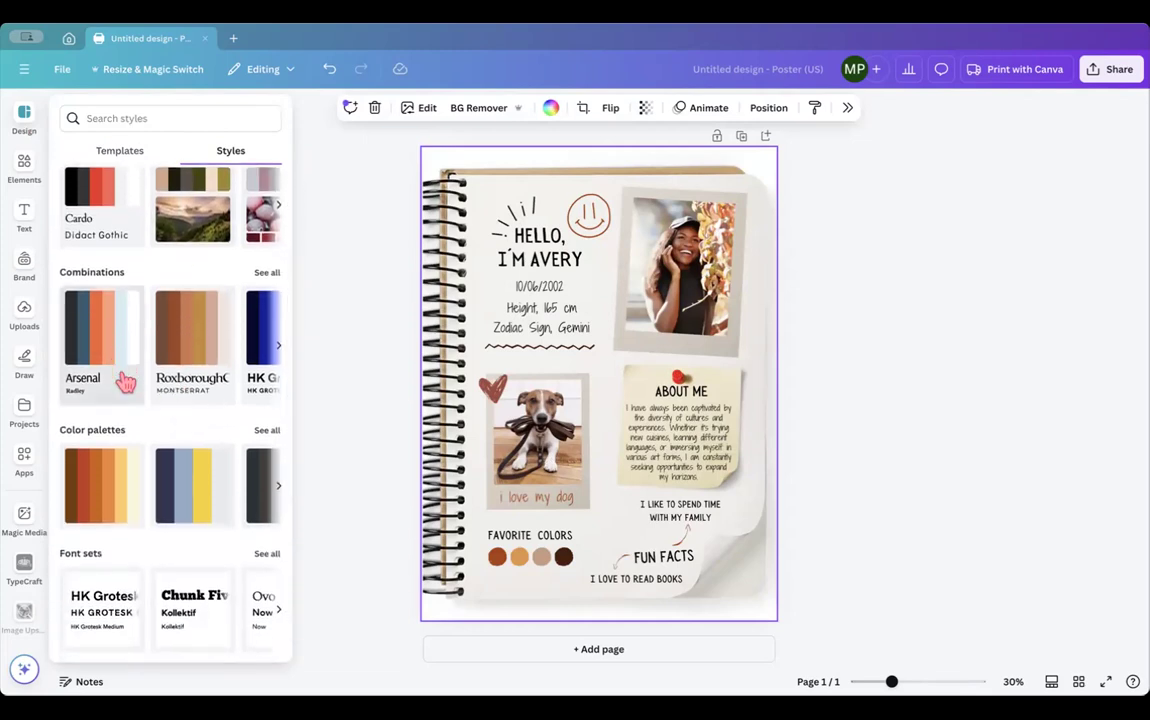
pyautogui.scroll(-5, 124, 382)
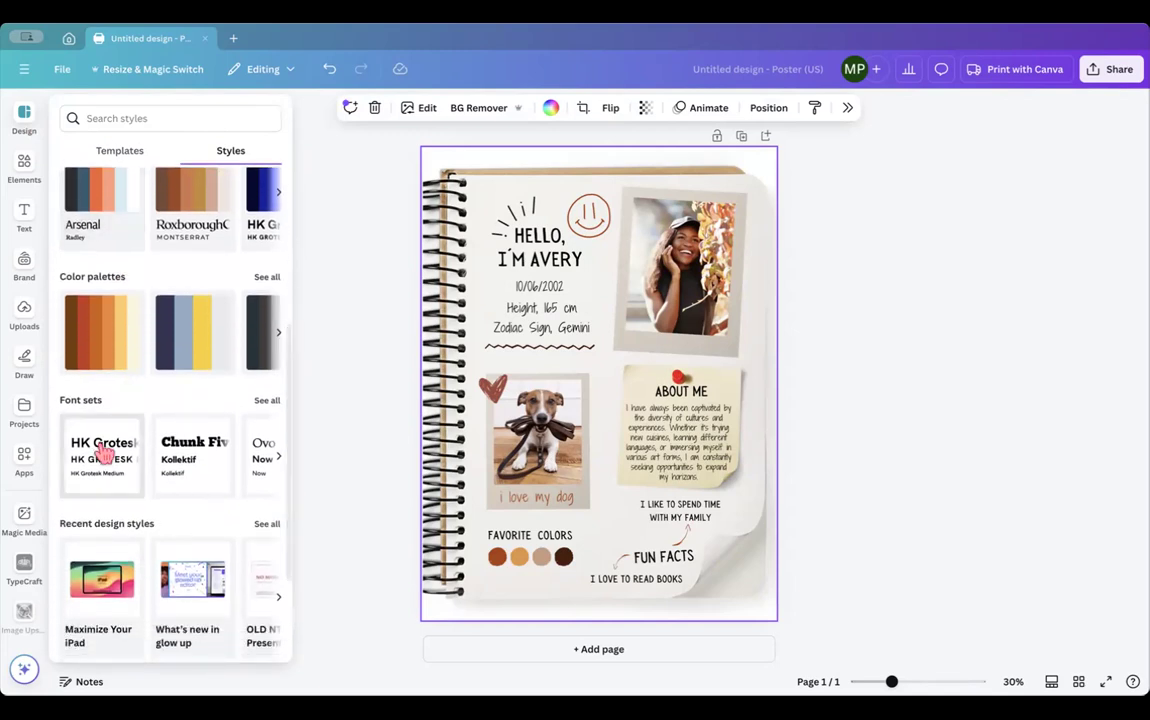
pyautogui.hscroll(2, 252, 455)
pyautogui.hscroll(5, 253, 457)
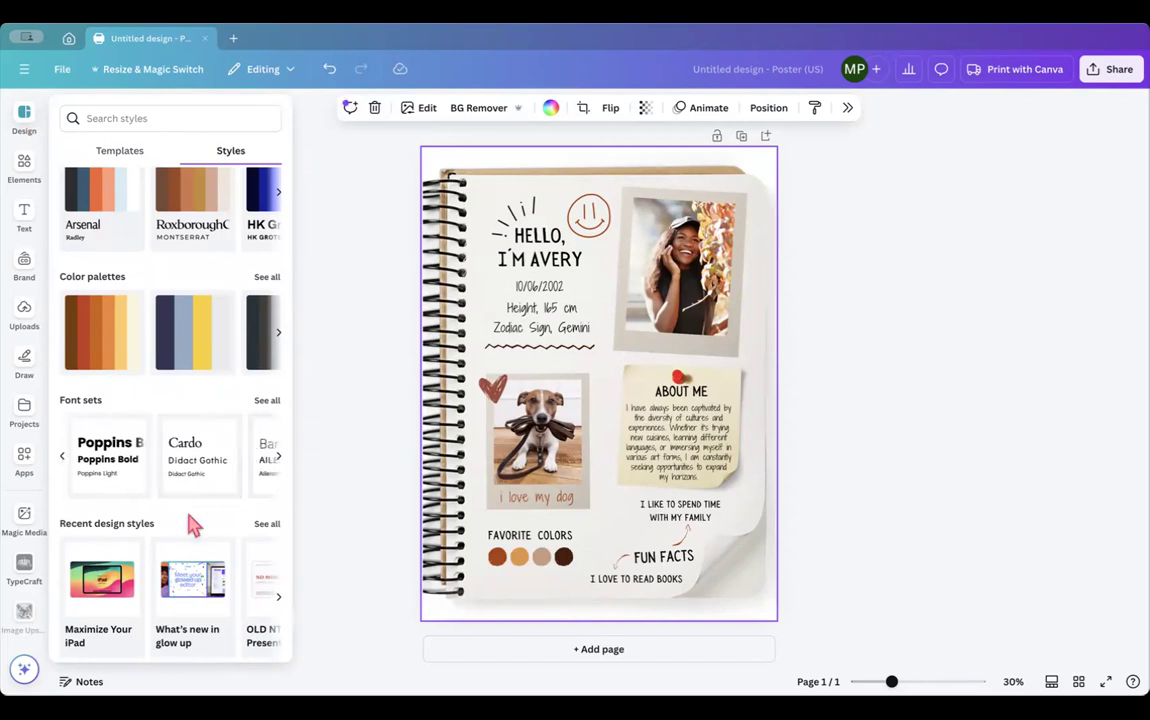
pyautogui.scroll(-2, 190, 530)
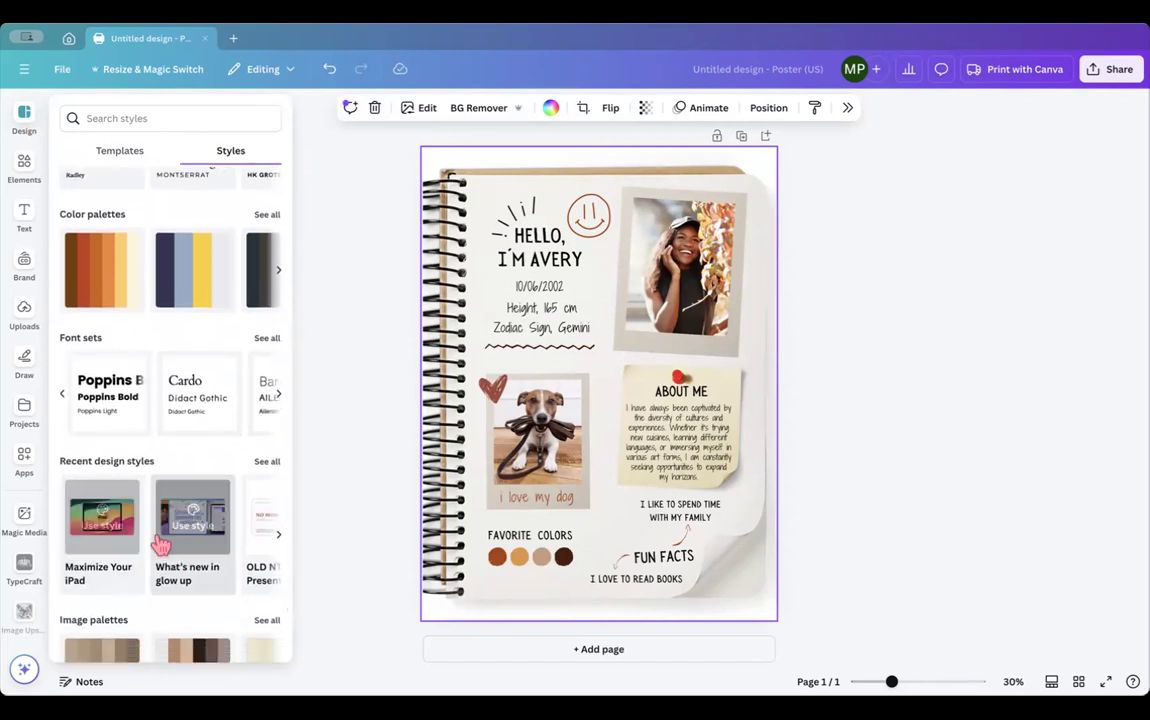
pyautogui.click(121, 156)
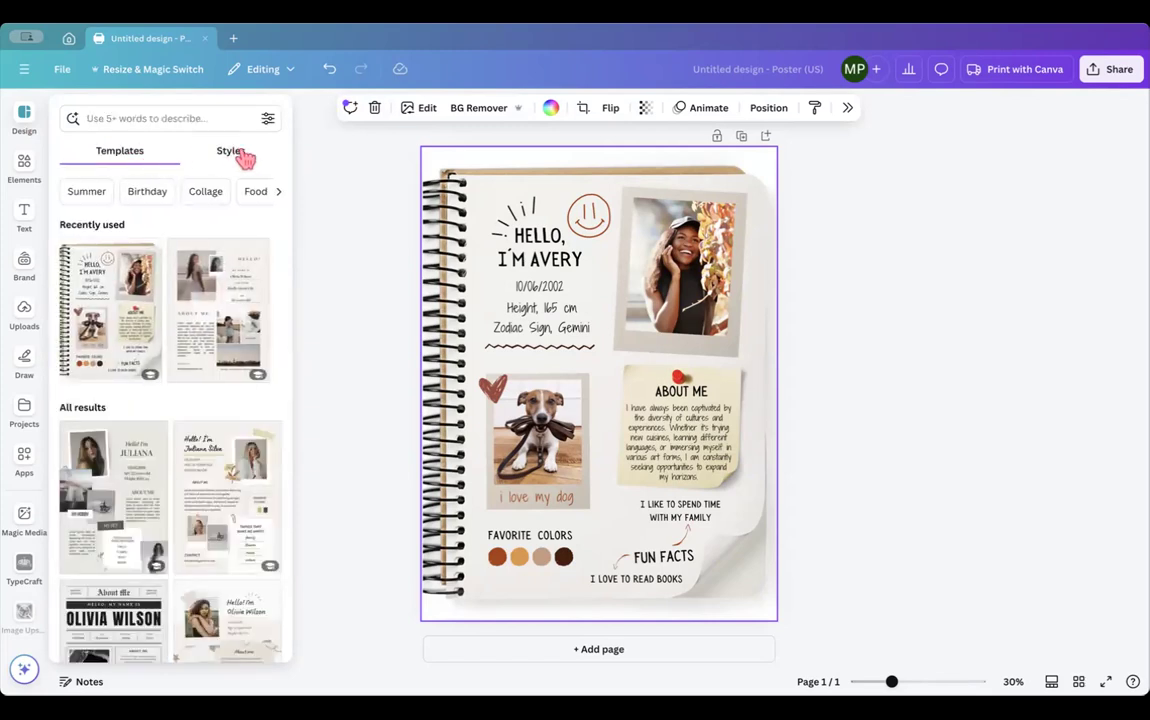
pyautogui.click(24, 166)
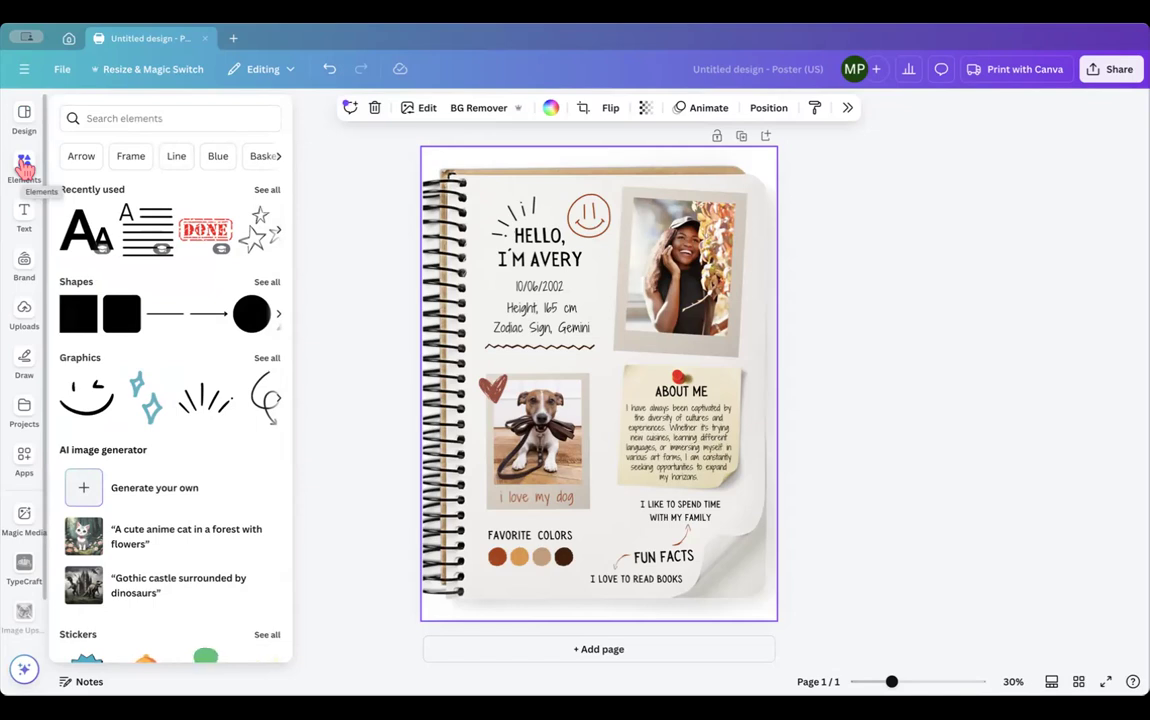
# - Search the elements for 'dog' and browse the result filter categories
pyautogui.click(108, 117)
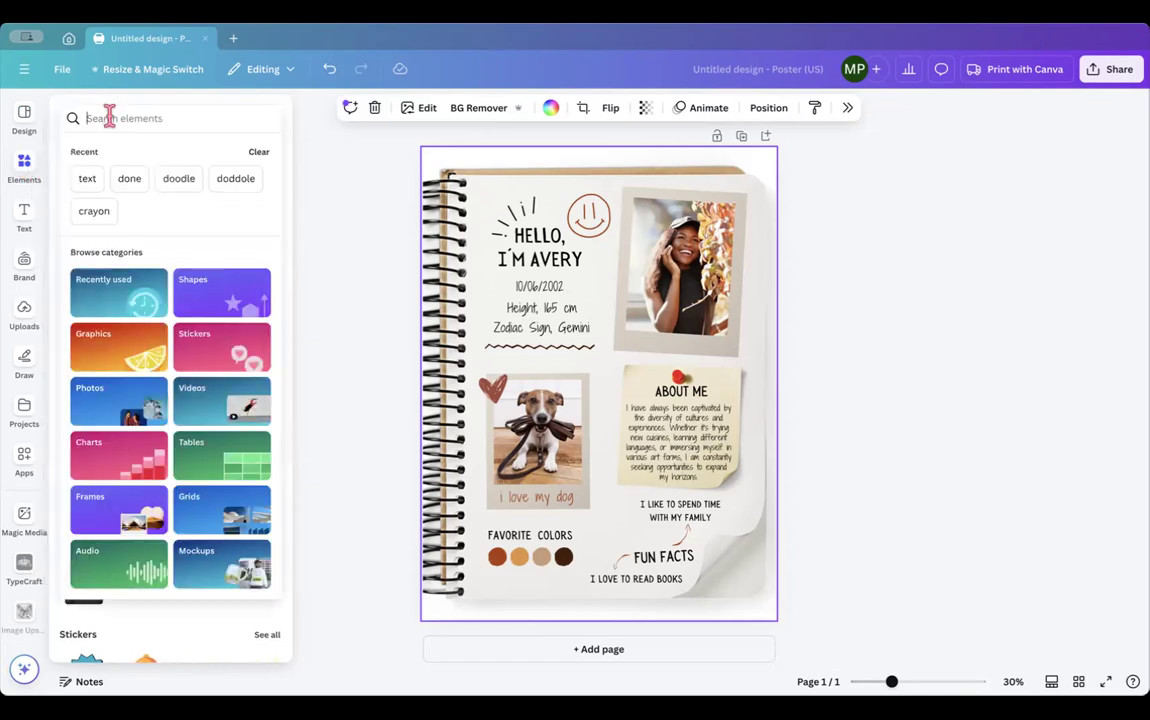
pyautogui.write('dog')
pyautogui.press('Return')
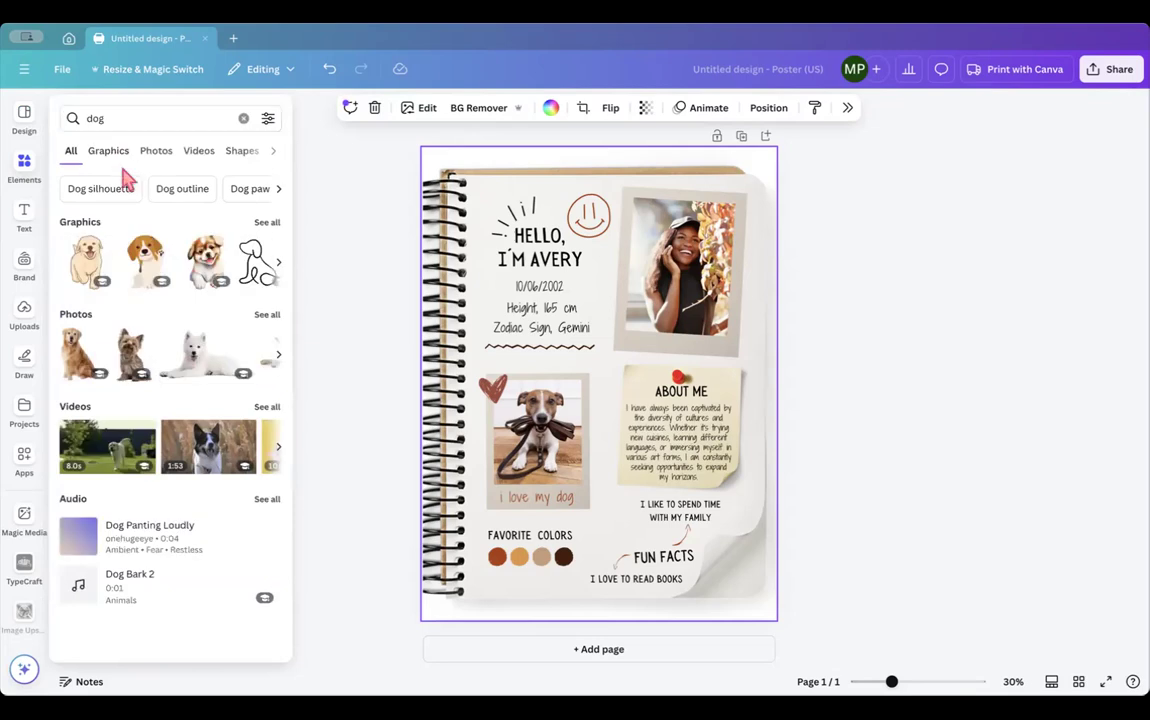
pyautogui.click(273, 152)
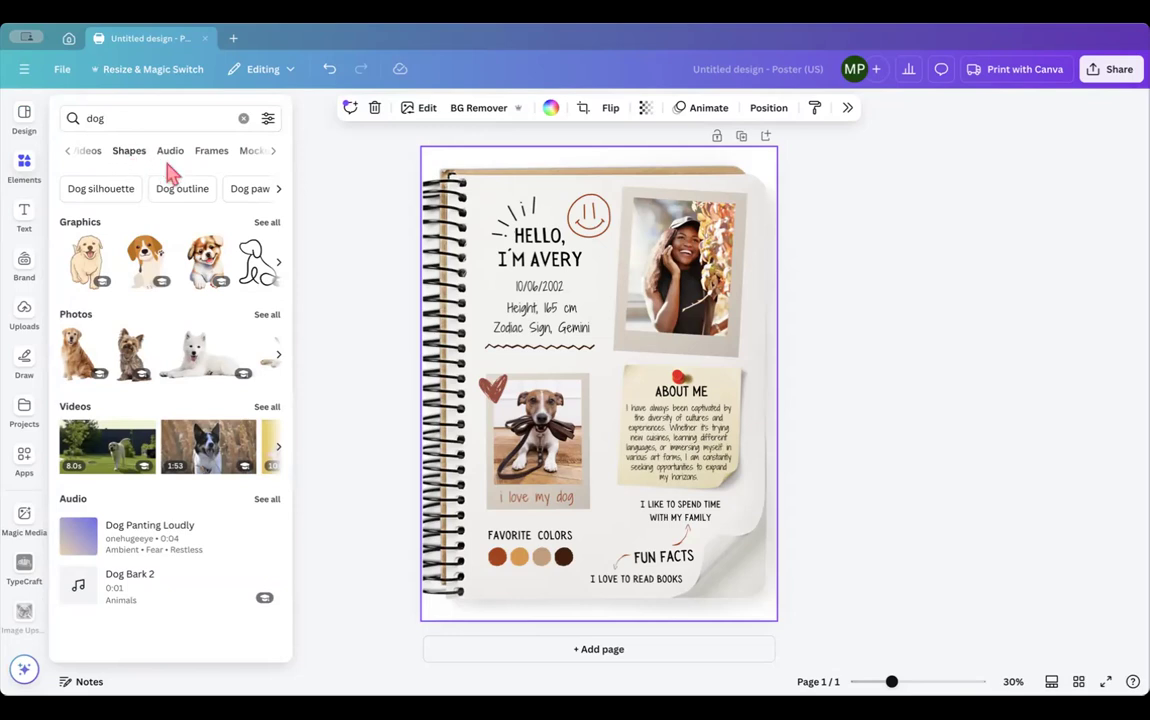
pyautogui.click(68, 152)
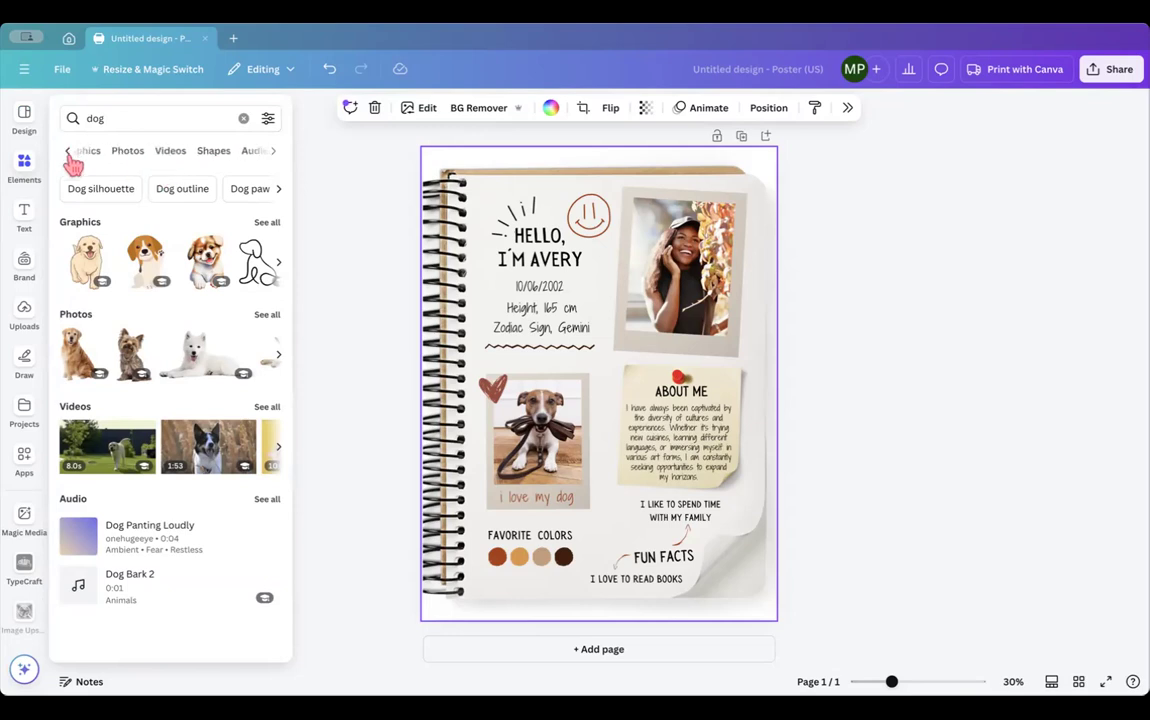
# - Clear the search and launch the Magic Media AI image generator
pyautogui.click(243, 118)
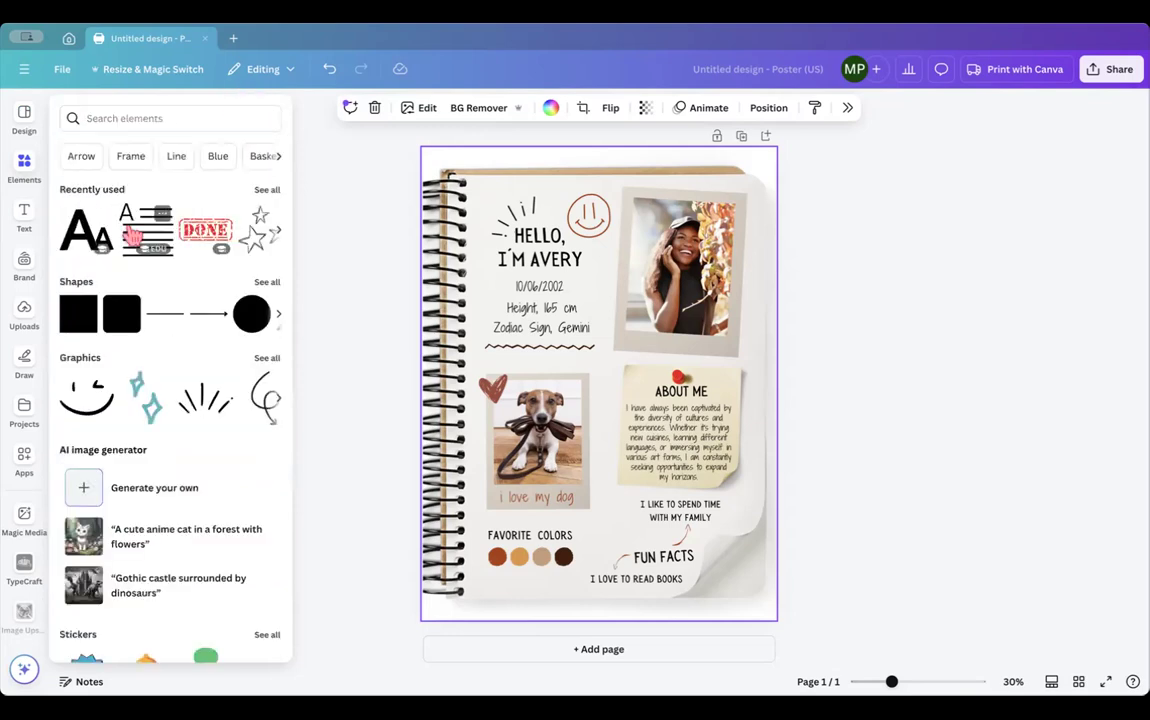
pyautogui.scroll(-3, 150, 400)
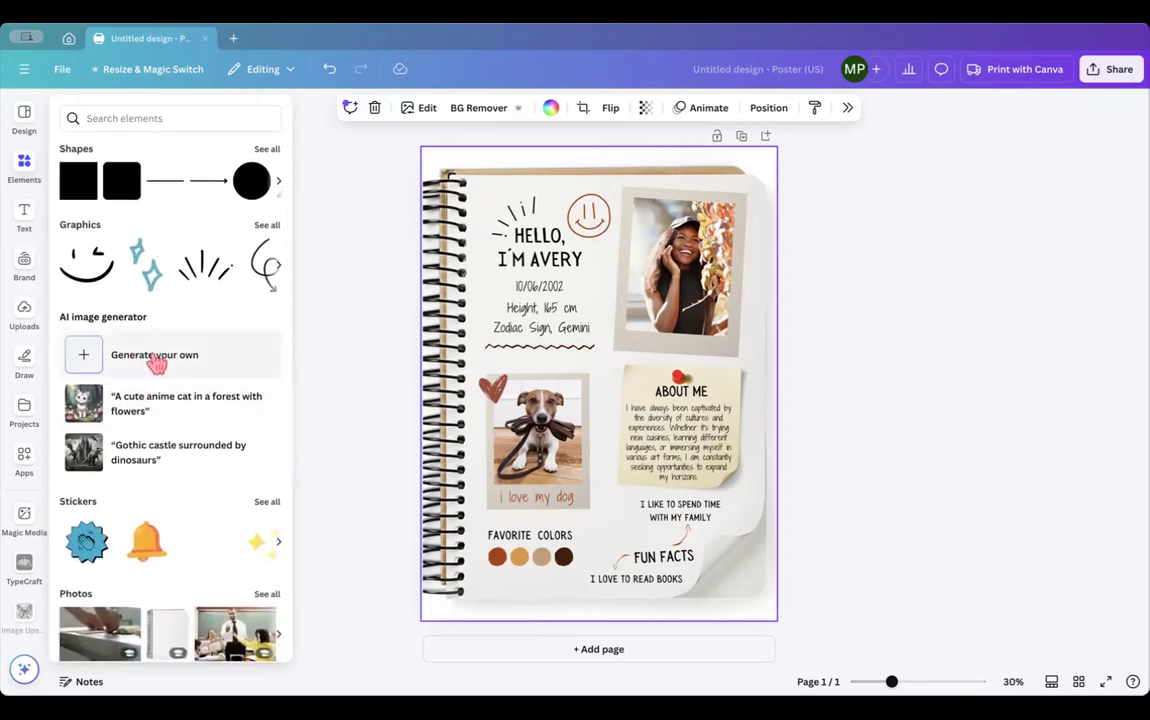
pyautogui.click(148, 358)
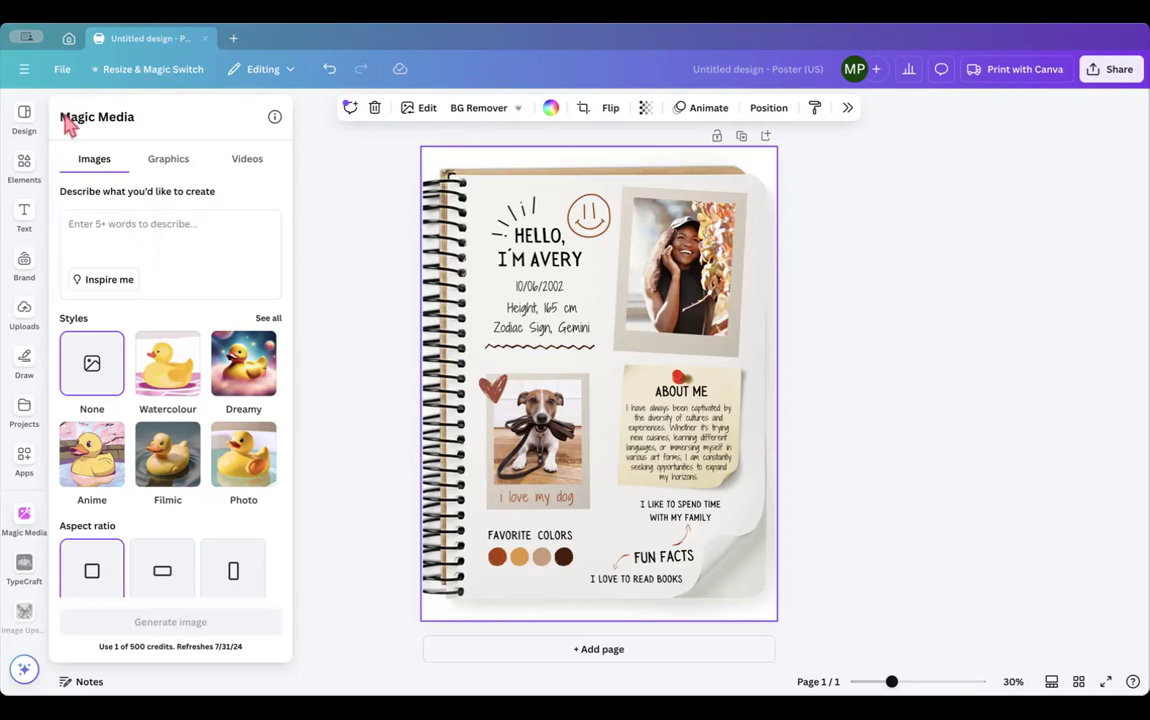
# - Browse the Elements, Text and Uploads panels of the side library
pyautogui.click(24, 167)
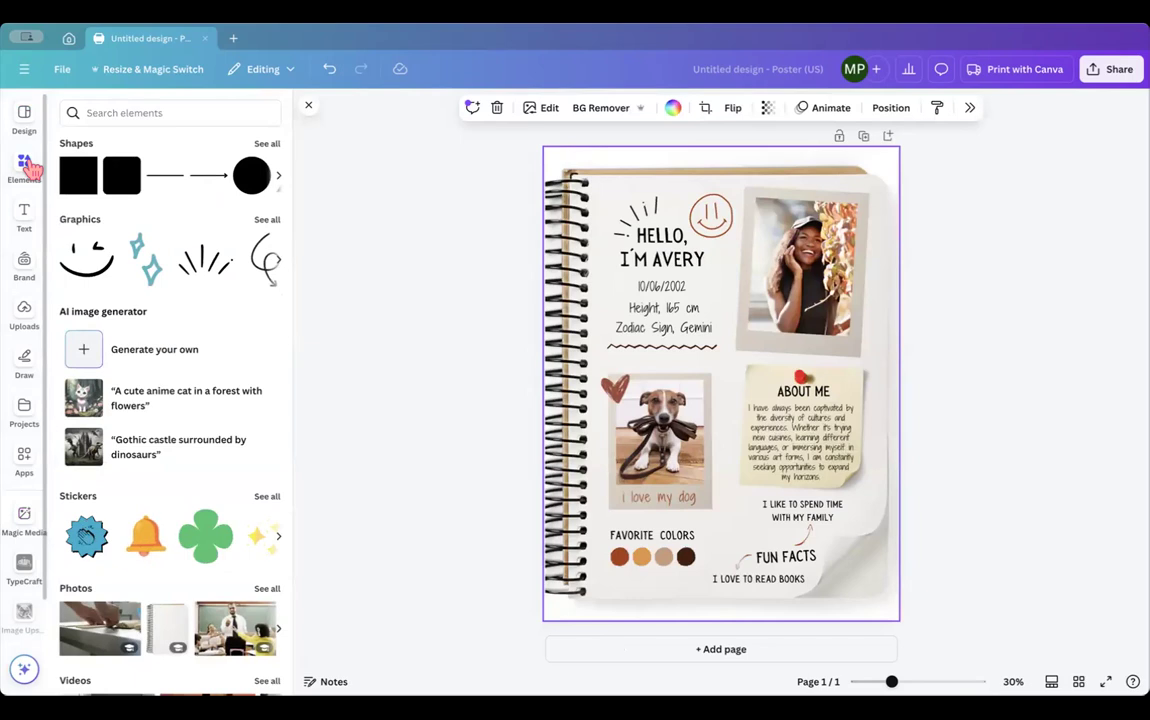
pyautogui.click(25, 216)
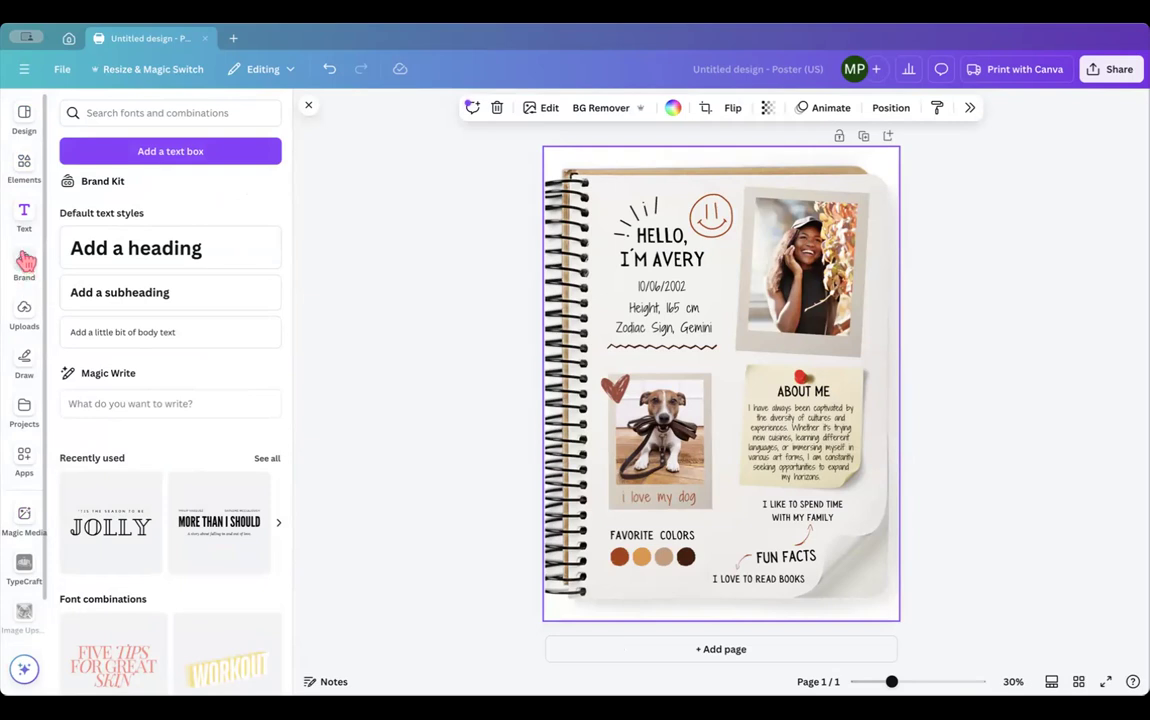
pyautogui.click(24, 314)
pyautogui.scroll(-5, 170, 380)
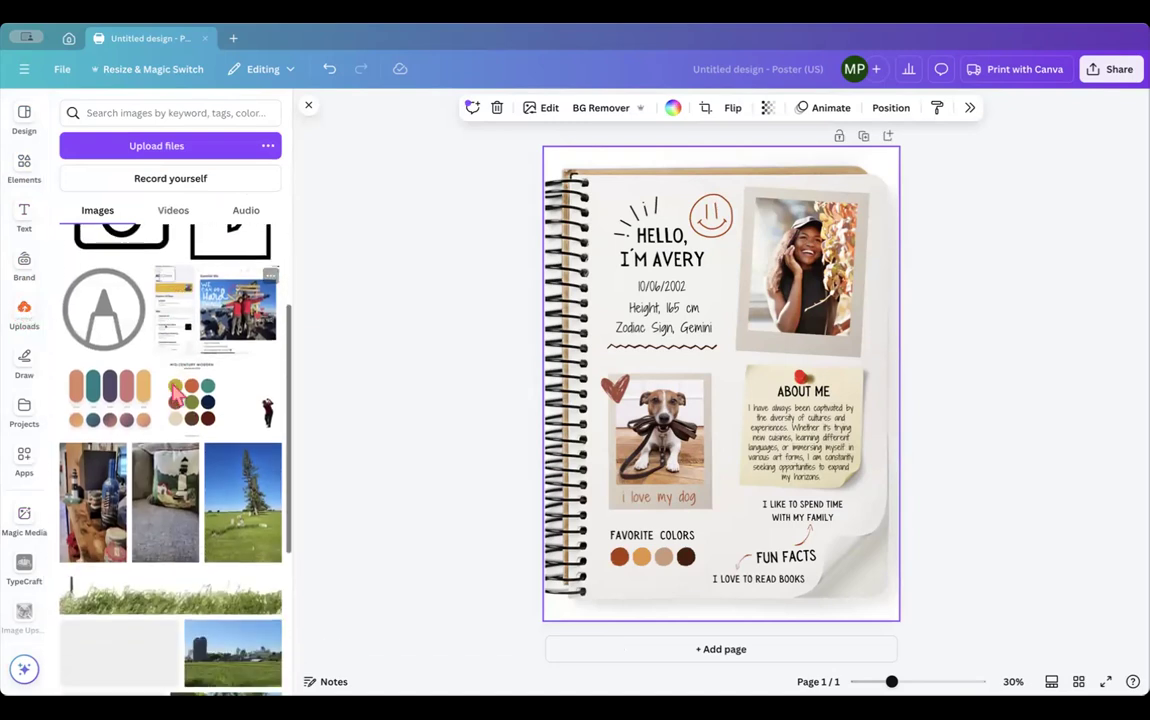
pyautogui.scroll(-10, 175, 392)
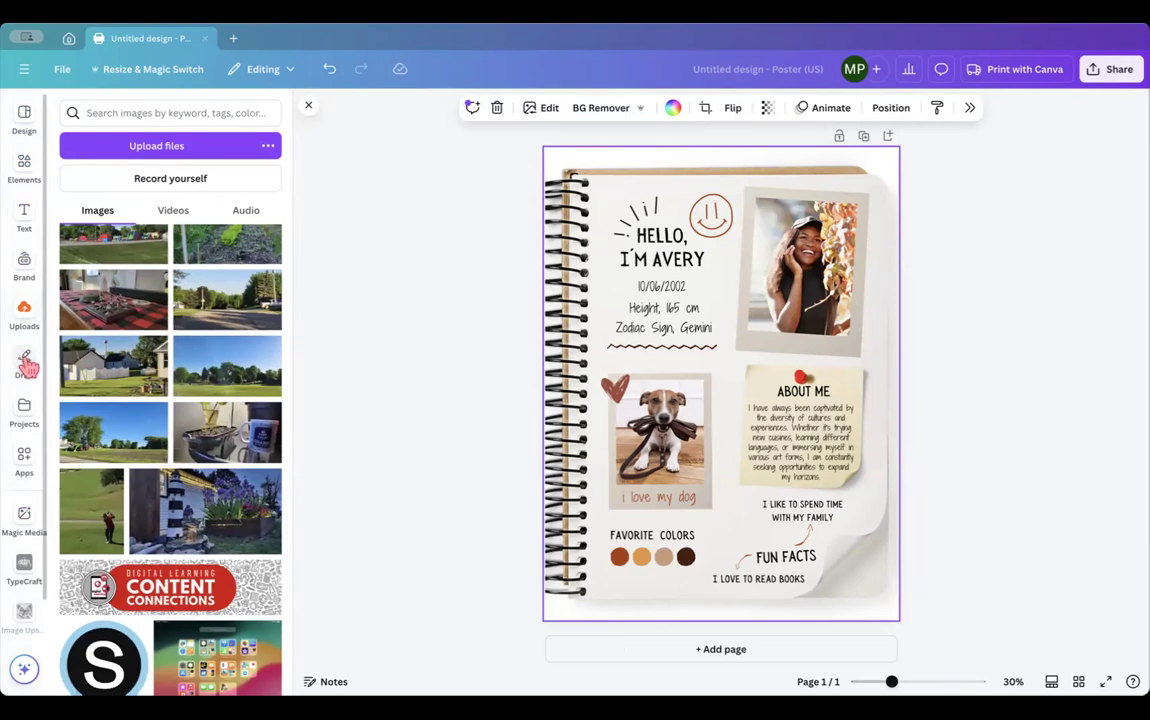
# - Scroll through the Apps list, then return to the Elements library
pyautogui.click(27, 463)
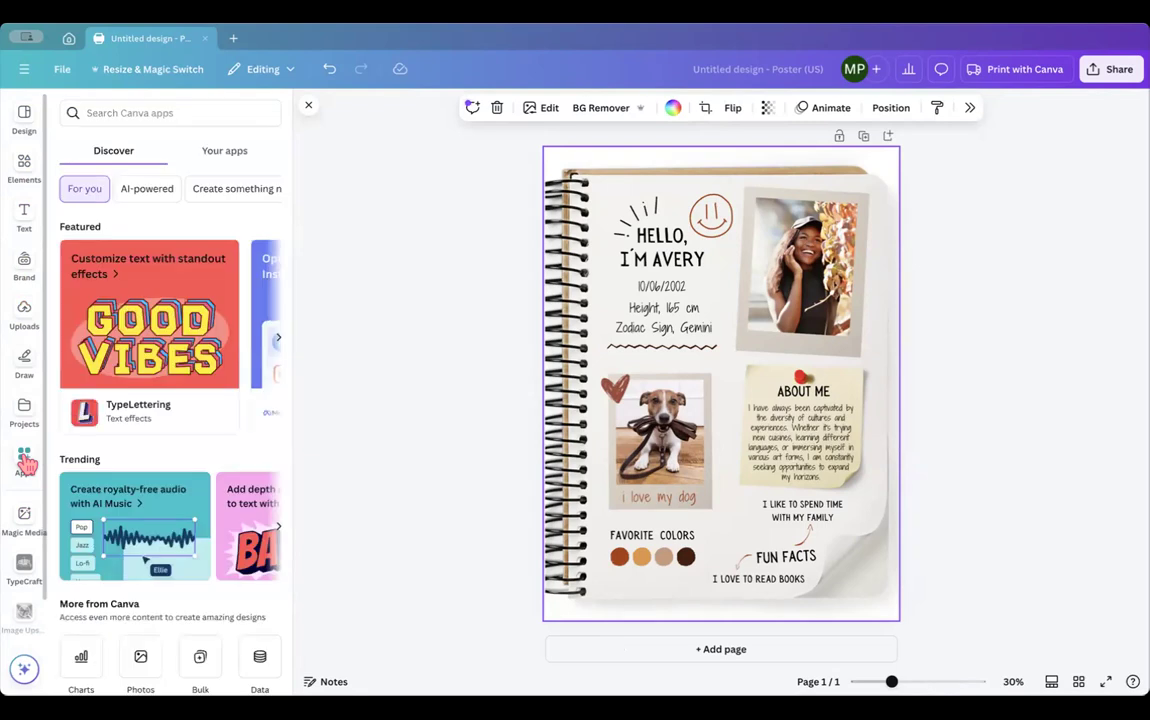
pyautogui.scroll(-5, 230, 452)
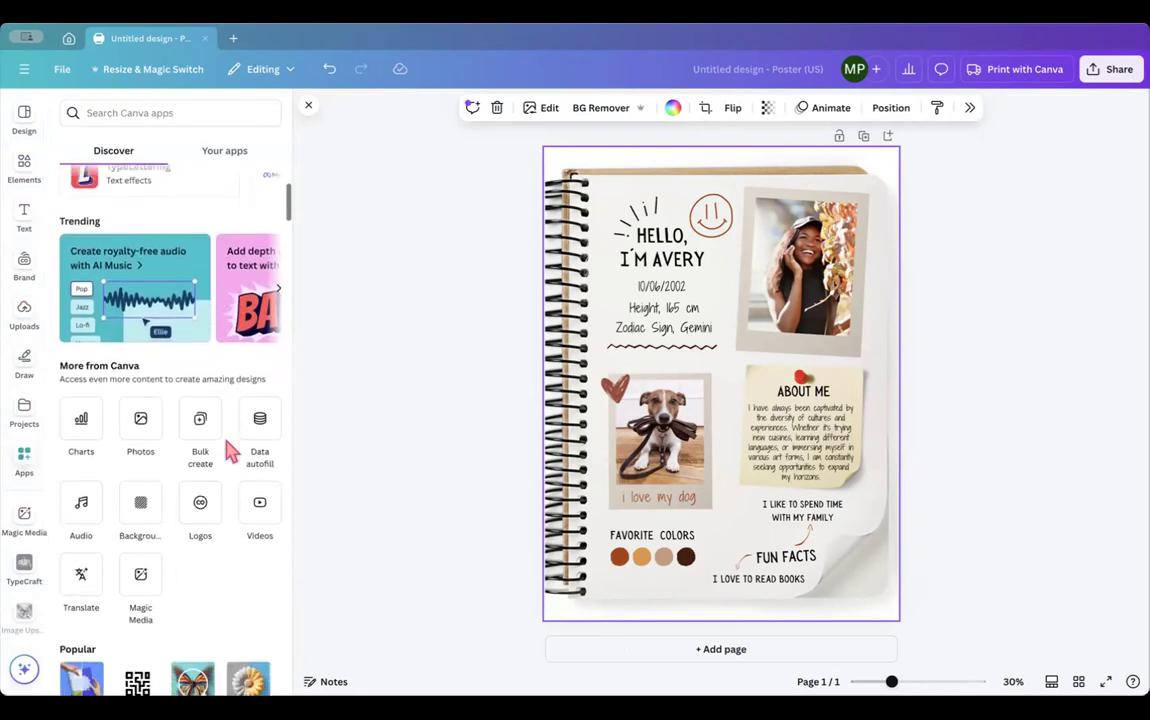
pyautogui.scroll(-4, 230, 452)
pyautogui.scroll(-4, 230, 452)
pyautogui.scroll(-5, 230, 452)
pyautogui.scroll(-6, 230, 452)
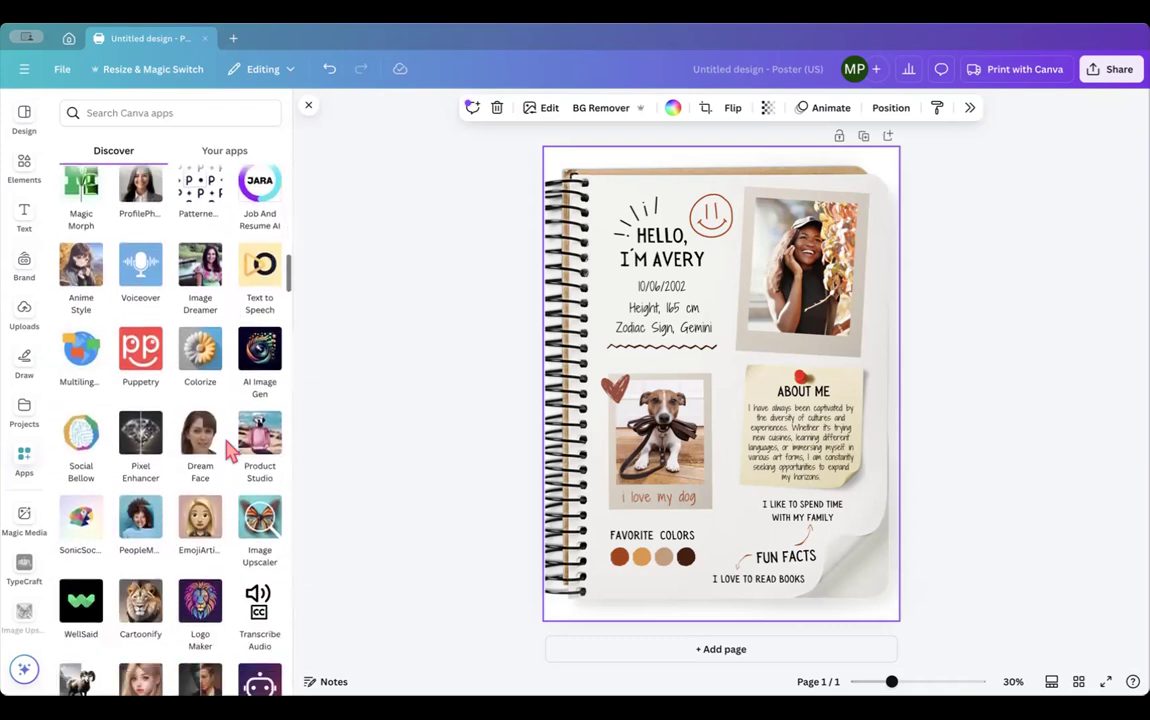
pyautogui.scroll(12, 230, 452)
pyautogui.scroll(10, 230, 452)
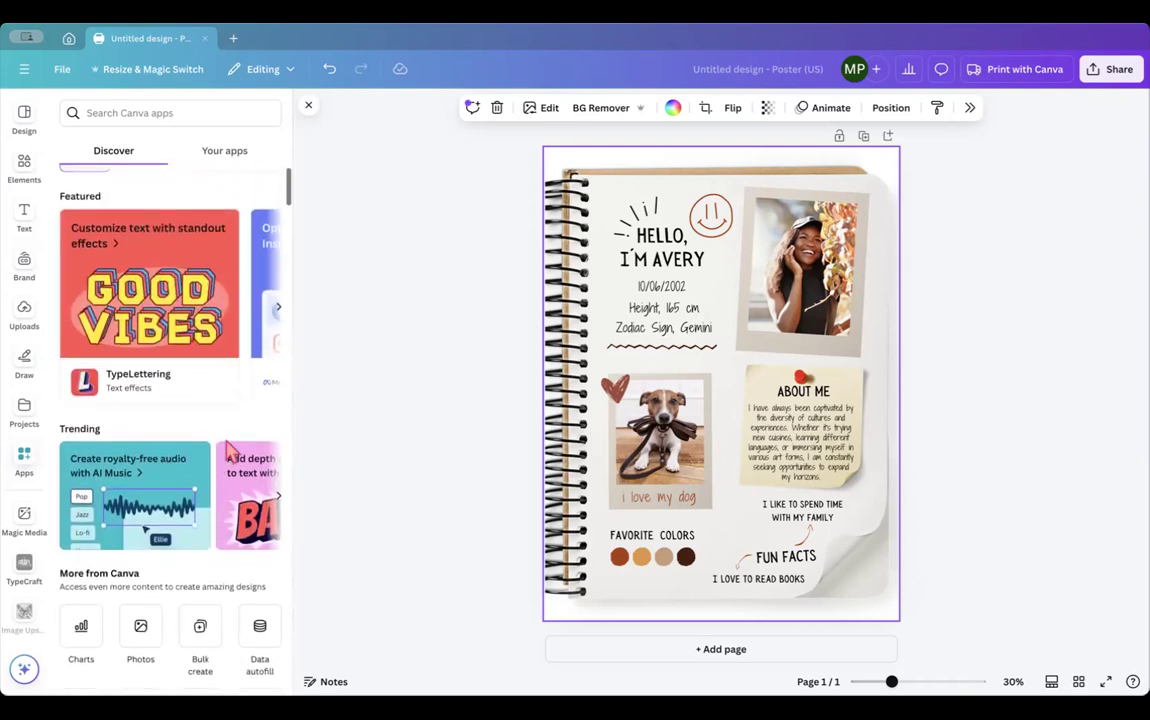
pyautogui.scroll(1, 230, 452)
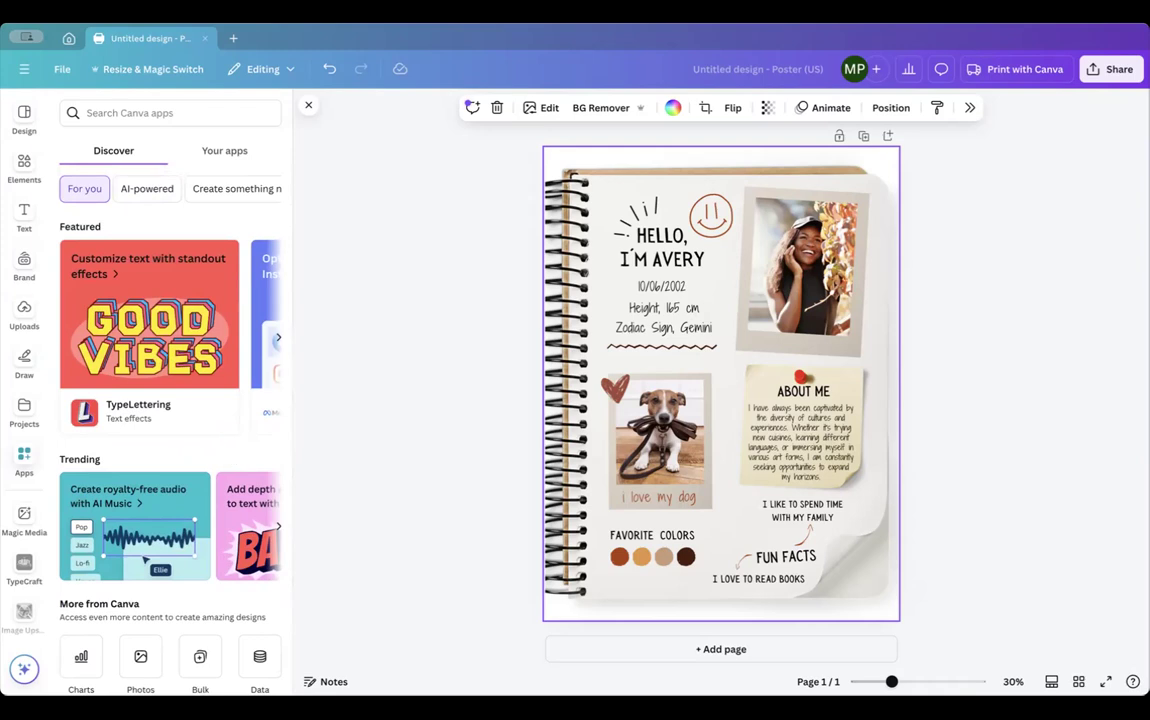
pyautogui.click(22, 164)
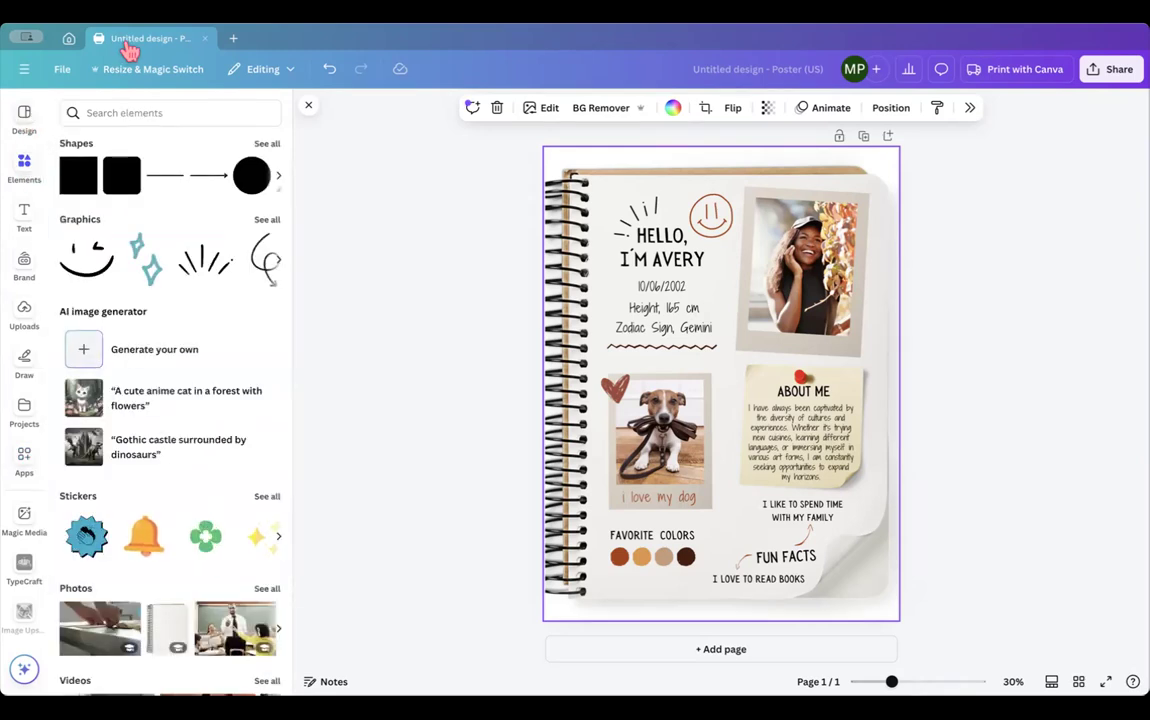
# - Close the poster editor, star Maximize Your iPad on Home, and preview the Untitled Design poster
pyautogui.click(200, 40)
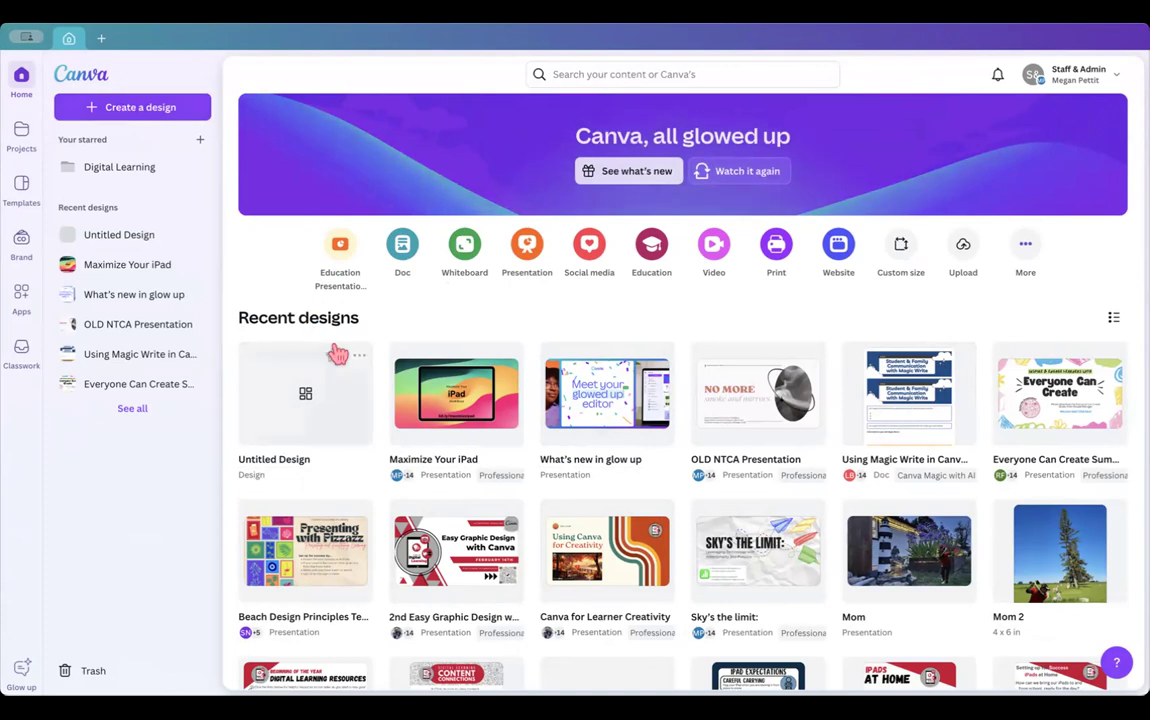
pyautogui.click(482, 356)
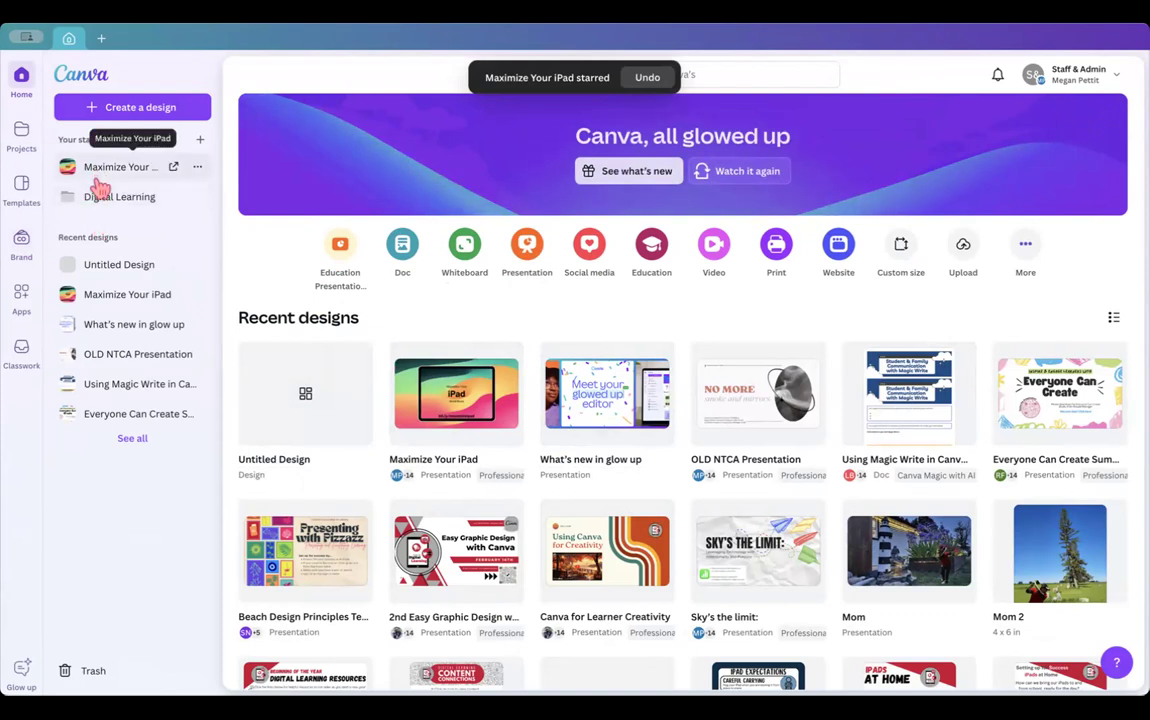
pyautogui.click(305, 418)
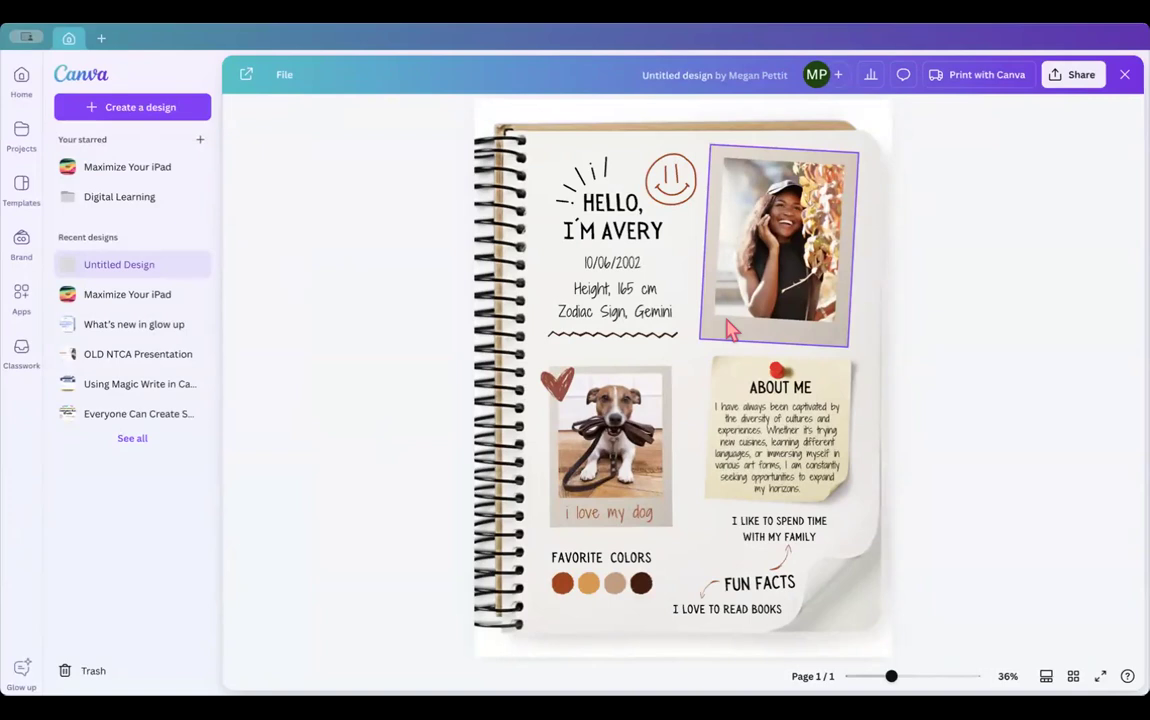
# - Create a new blank 16:9 presentation design
pyautogui.click(101, 40)
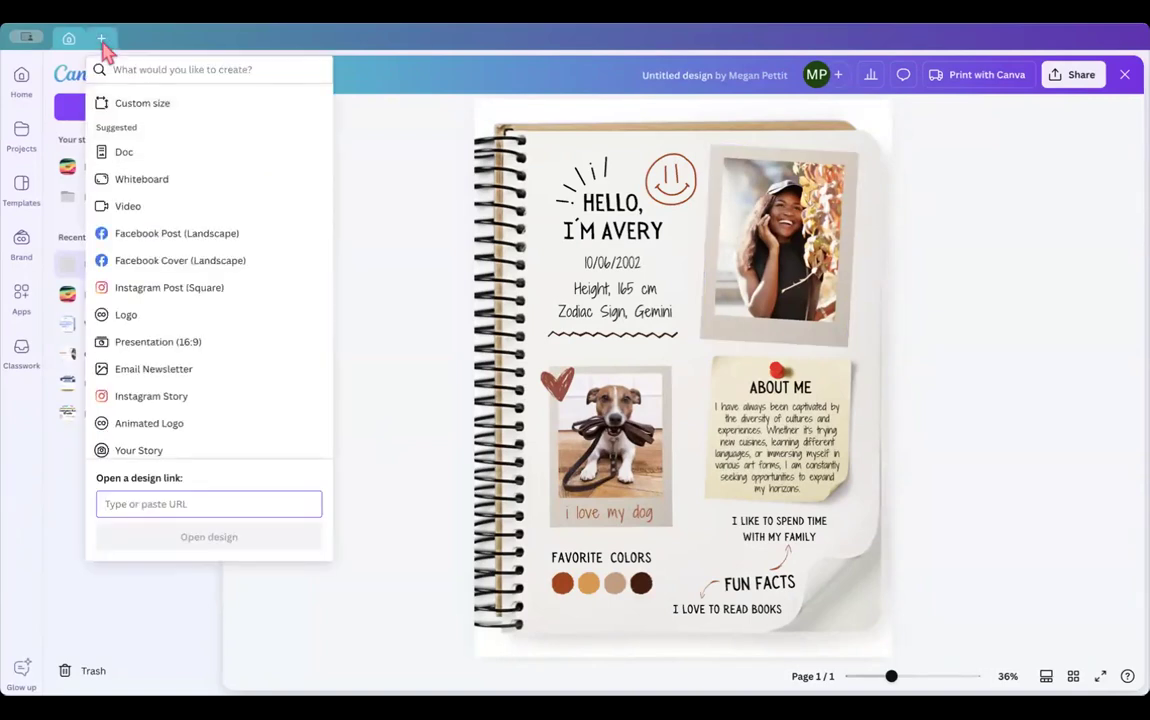
pyautogui.click(173, 344)
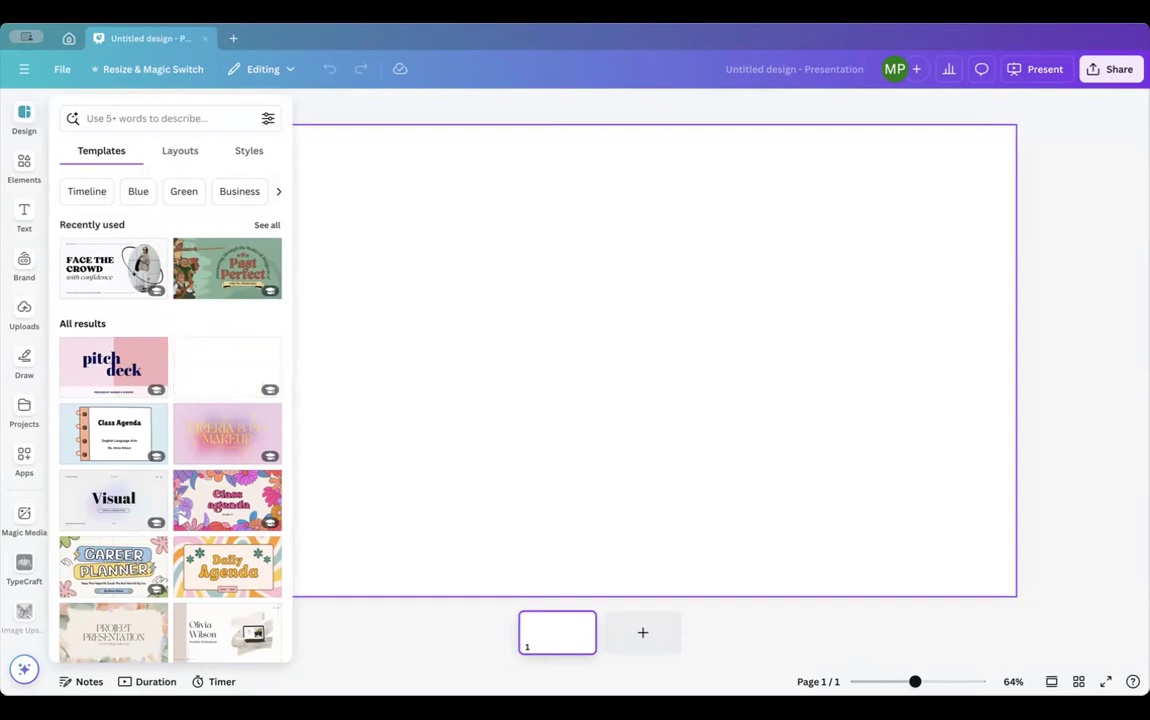
# - Search the Canva apps library for 'youtube'
pyautogui.click(26, 462)
pyautogui.click(136, 112)
pyautogui.write('youtube')
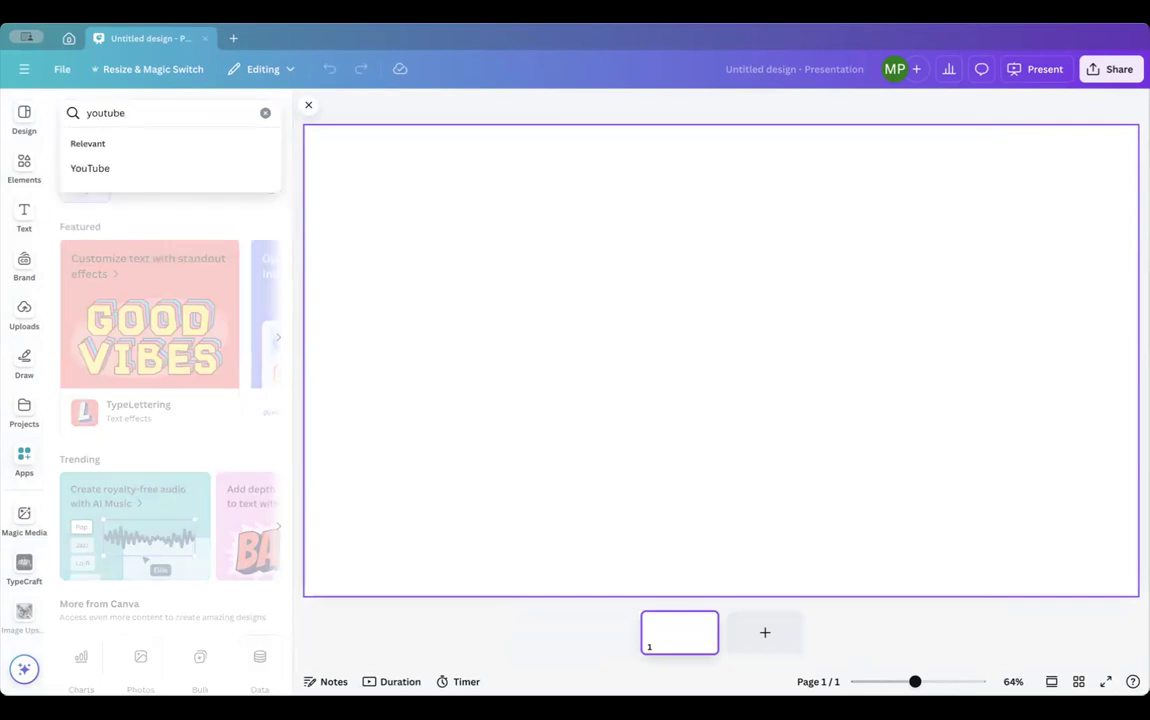
pyautogui.press('Return')
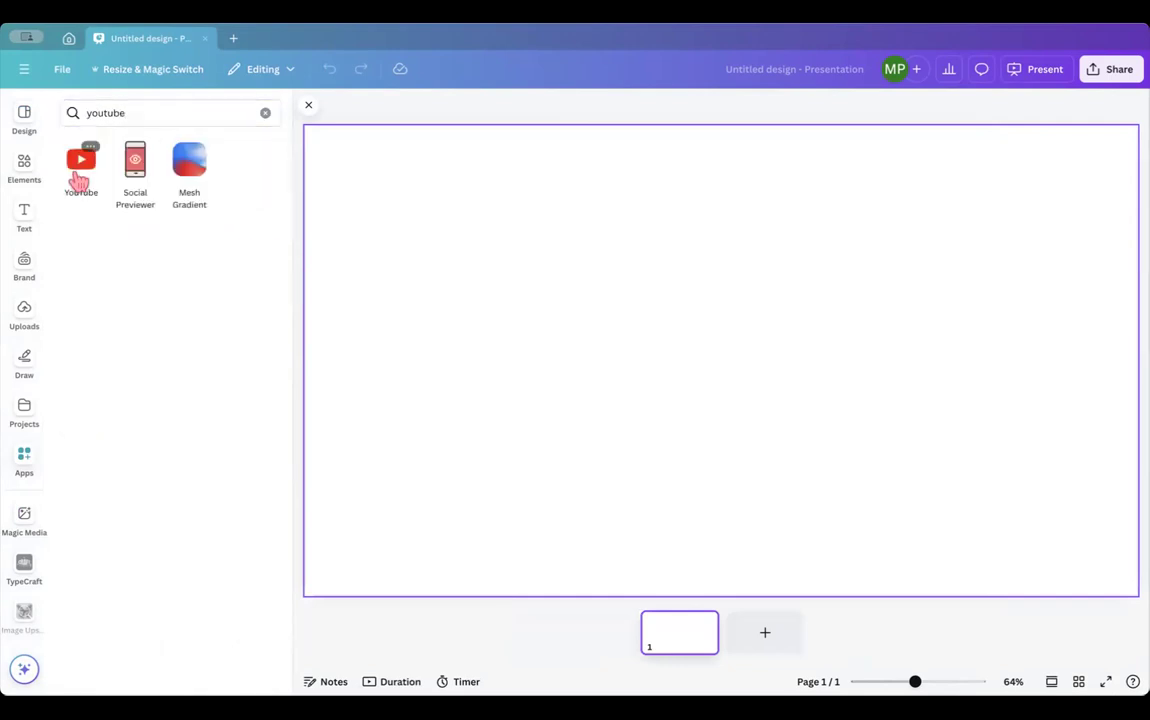
# - Review the YouTube app's details twice, then clear the app search
pyautogui.click(80, 168)
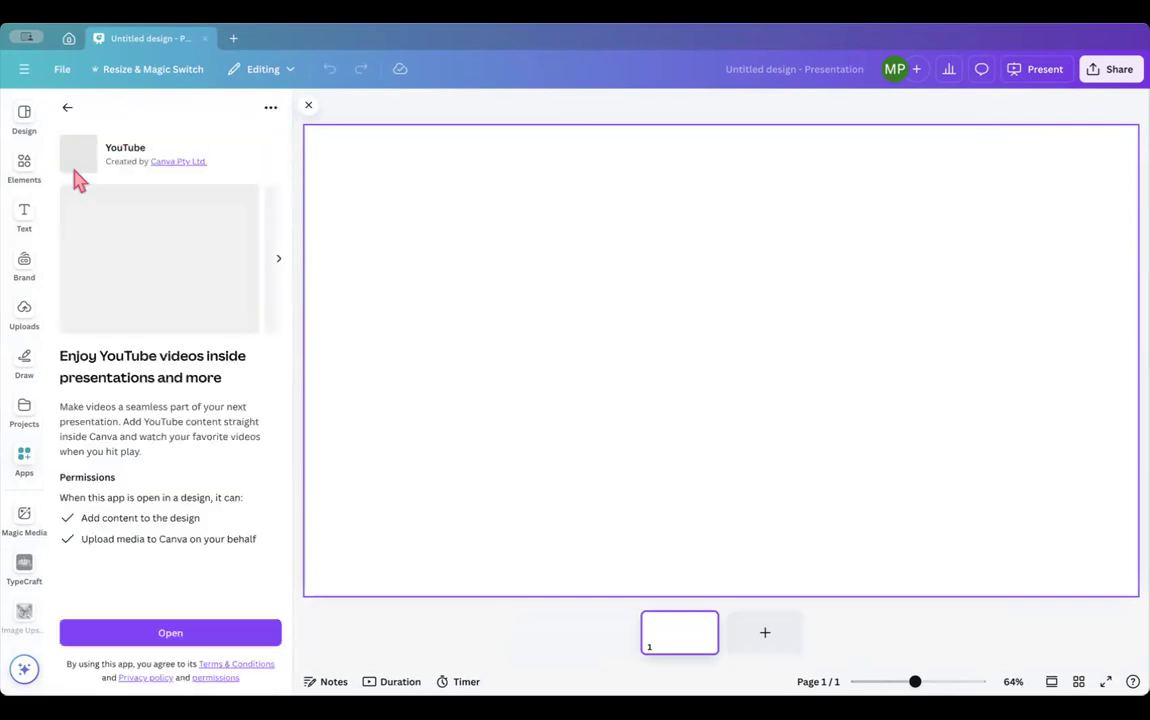
pyautogui.click(67, 107)
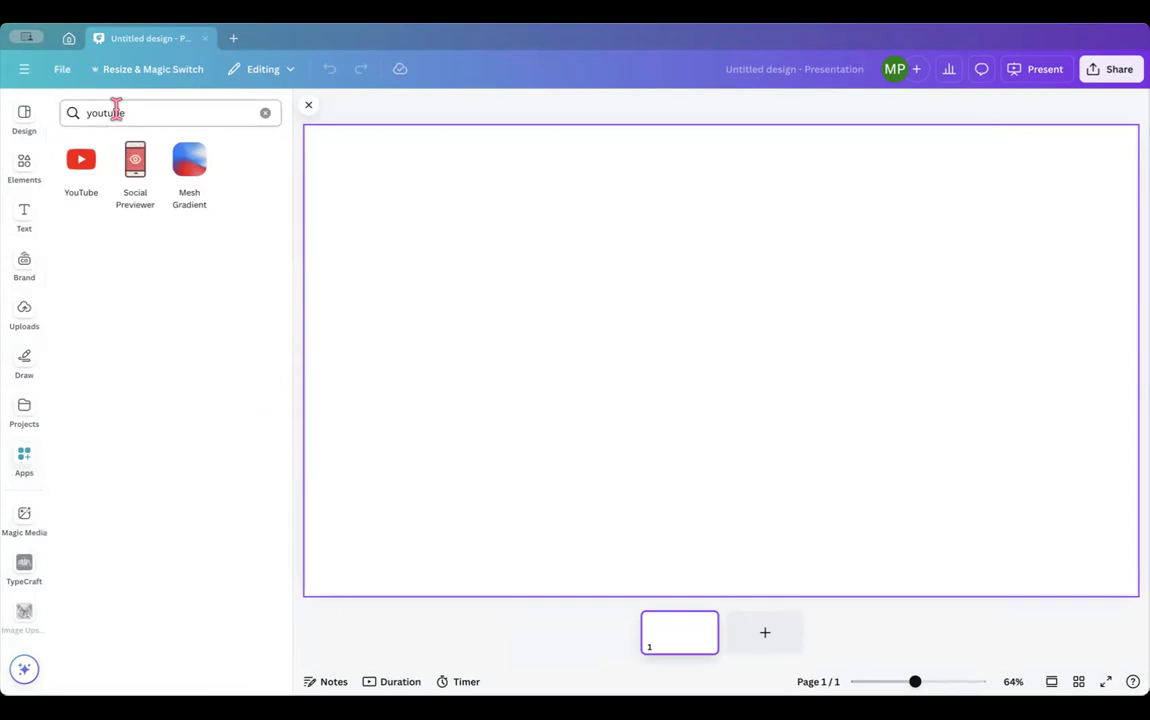
pyautogui.click(82, 170)
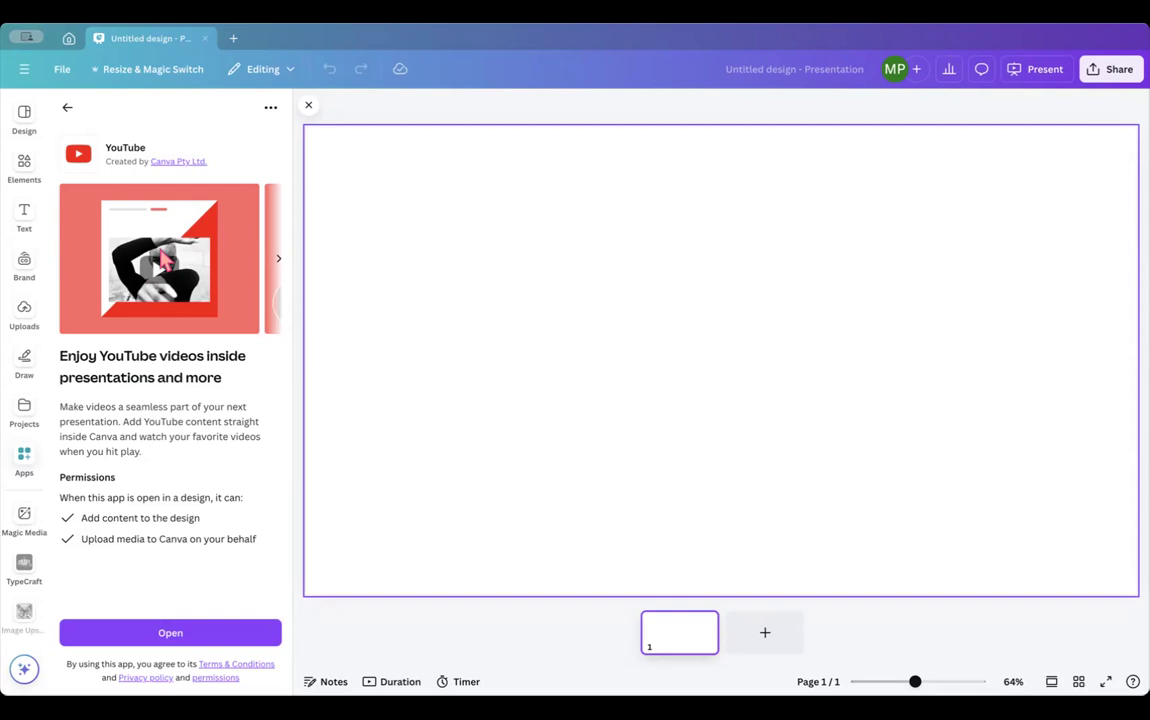
pyautogui.click(67, 107)
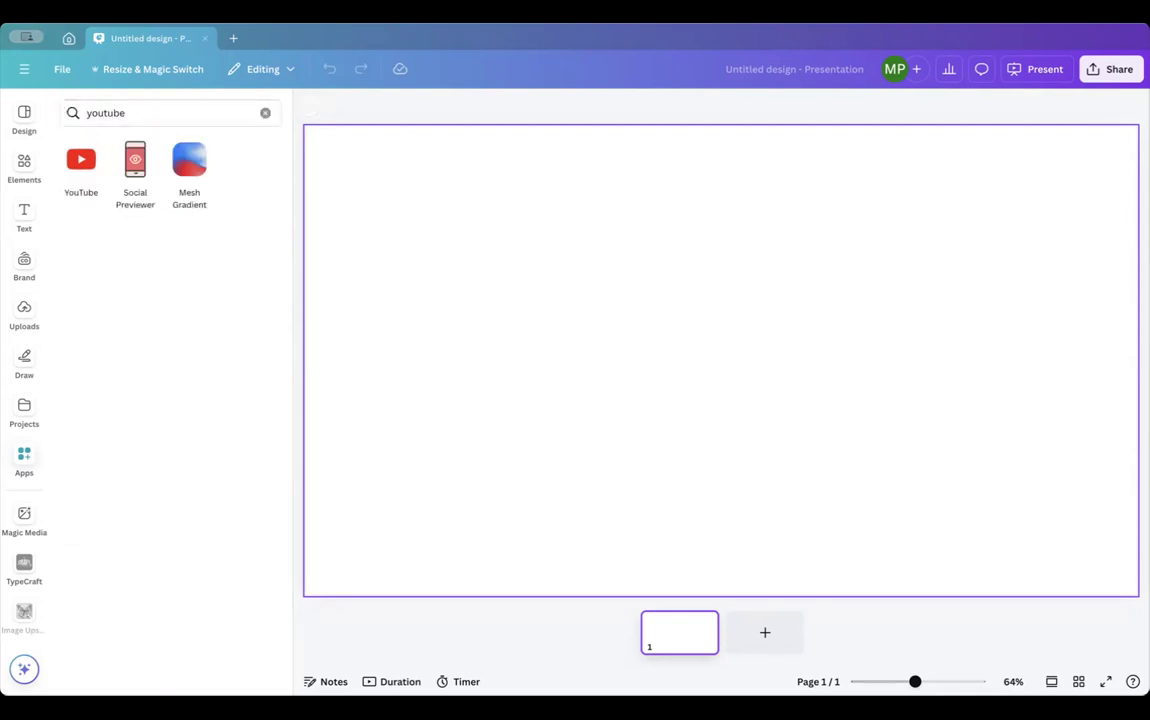
pyautogui.click(265, 113)
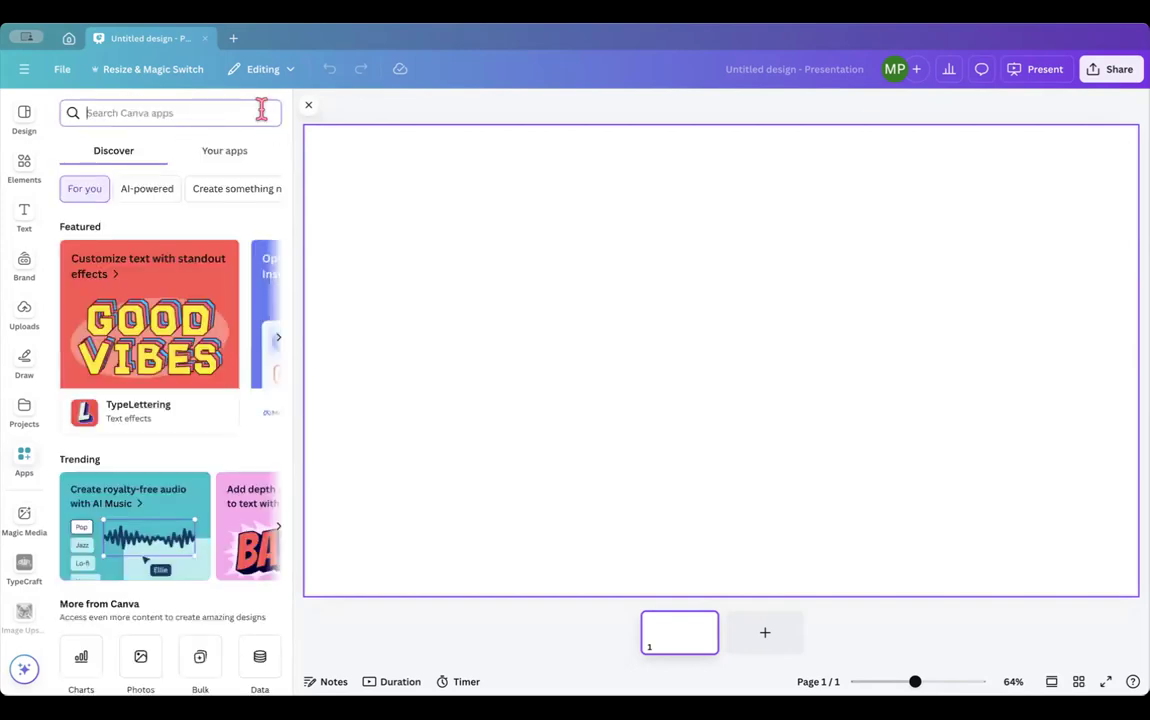
# - Apply all 10 pages of the Colorful Floral Illustrative Class Agenda template to the presentation
pyautogui.click(24, 124)
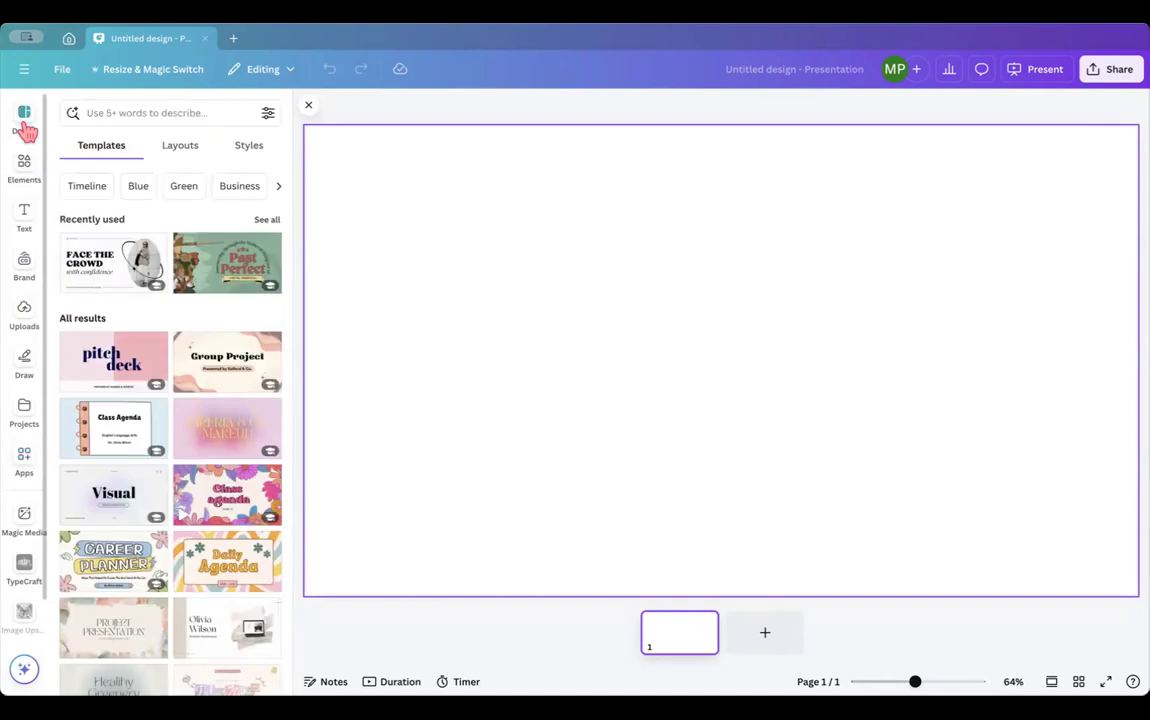
pyautogui.click(220, 470)
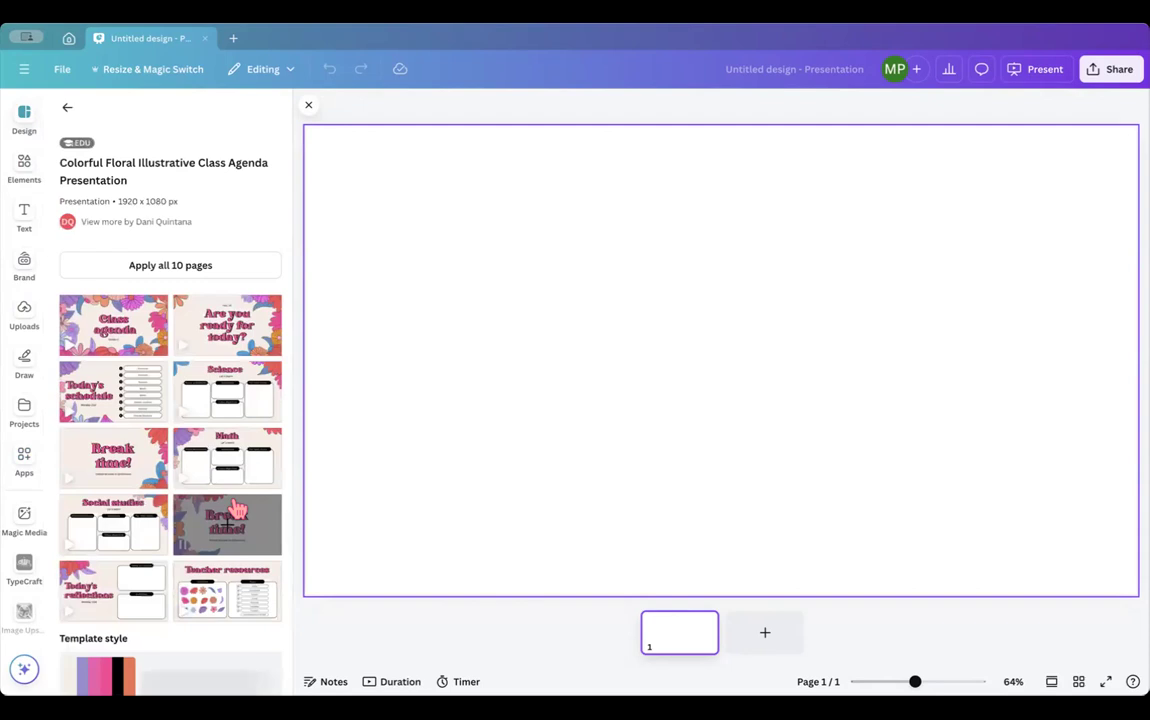
pyautogui.scroll(-2, 148, 400)
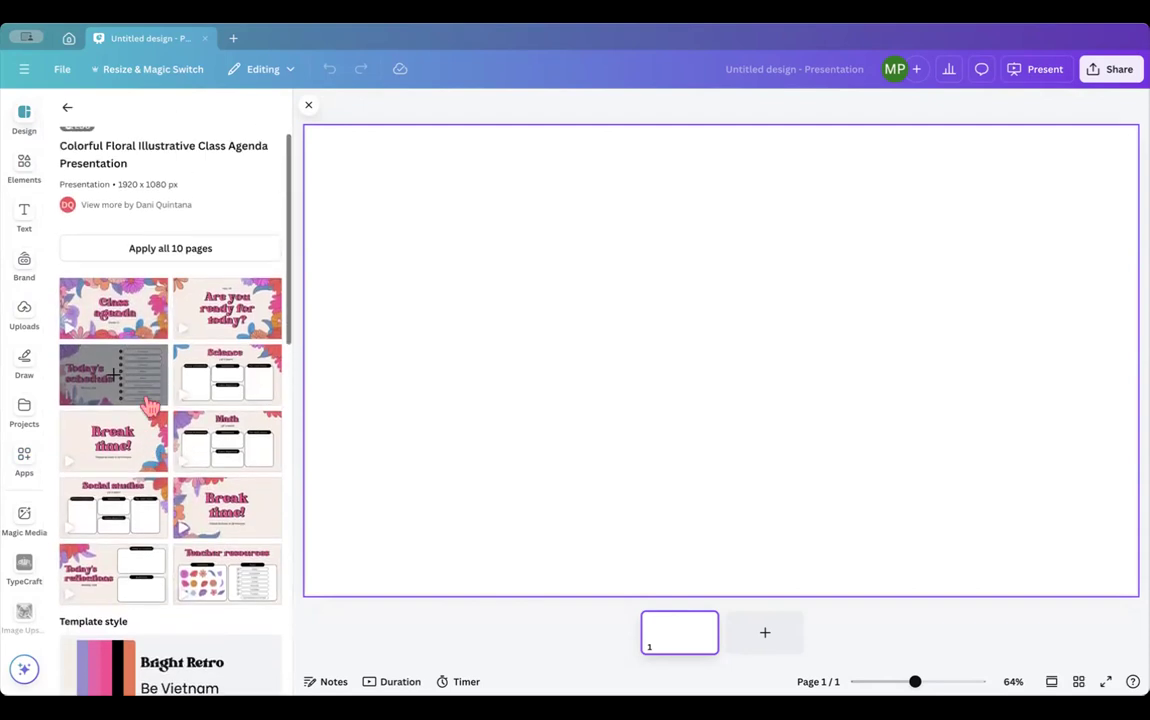
pyautogui.scroll(1, 149, 405)
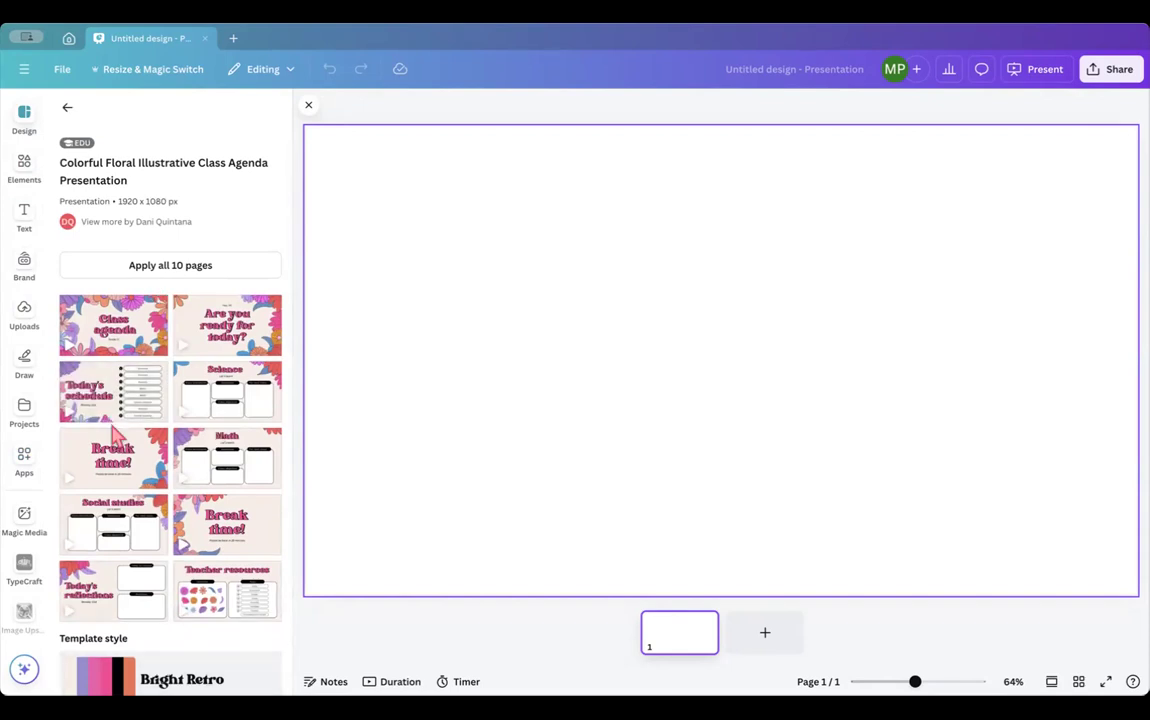
pyautogui.scroll(-2, 110, 400)
pyautogui.scroll(-2, 115, 435)
pyautogui.scroll(4, 116, 436)
pyautogui.click(137, 268)
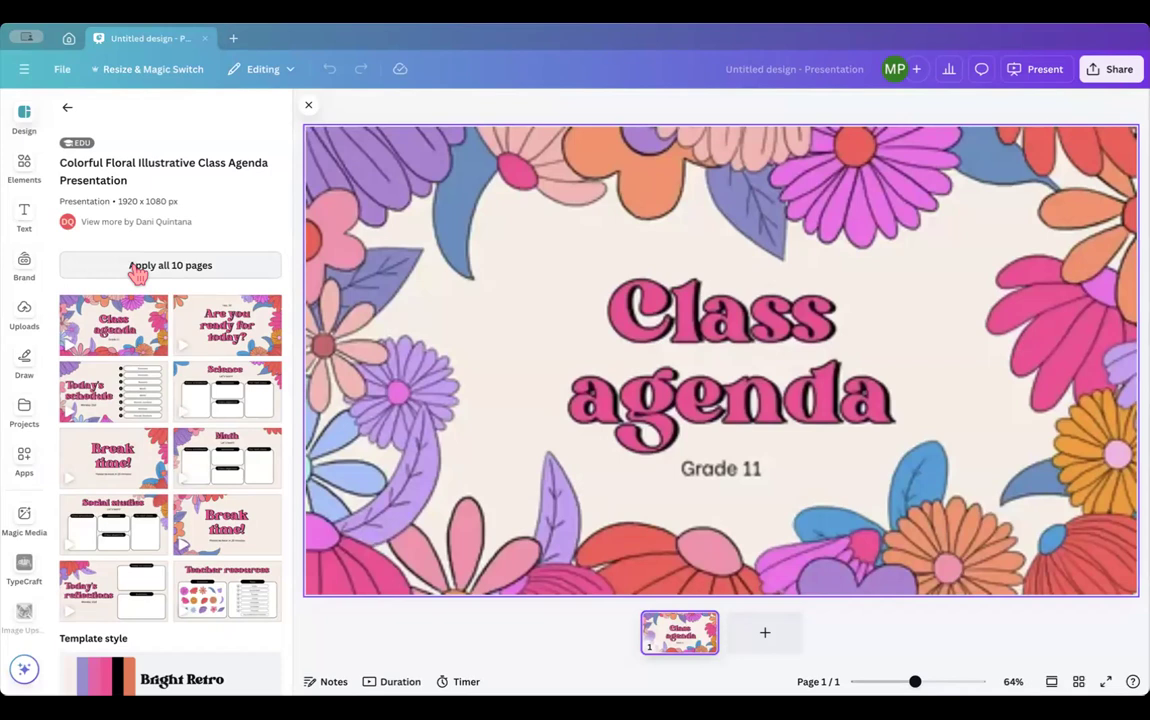
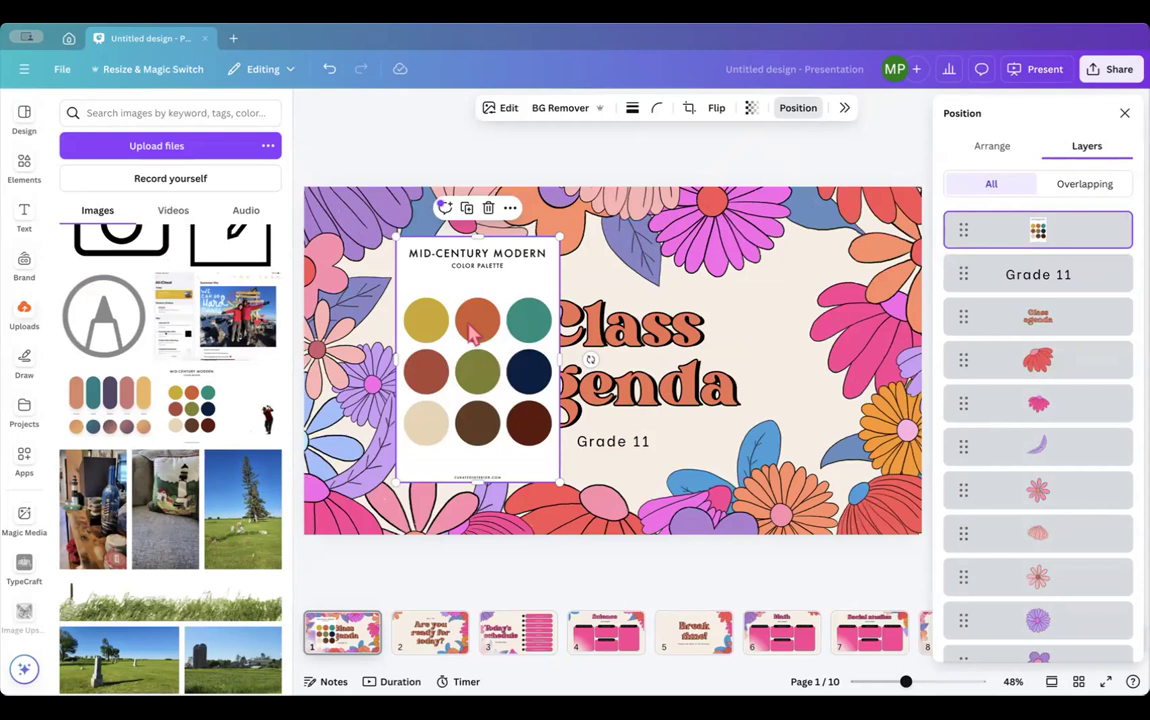
# - Lower the colour palette layer, then delete the mid-century palette image from the title slide
pyautogui.moveTo(1038, 230); pyautogui.dragTo(1040, 530)
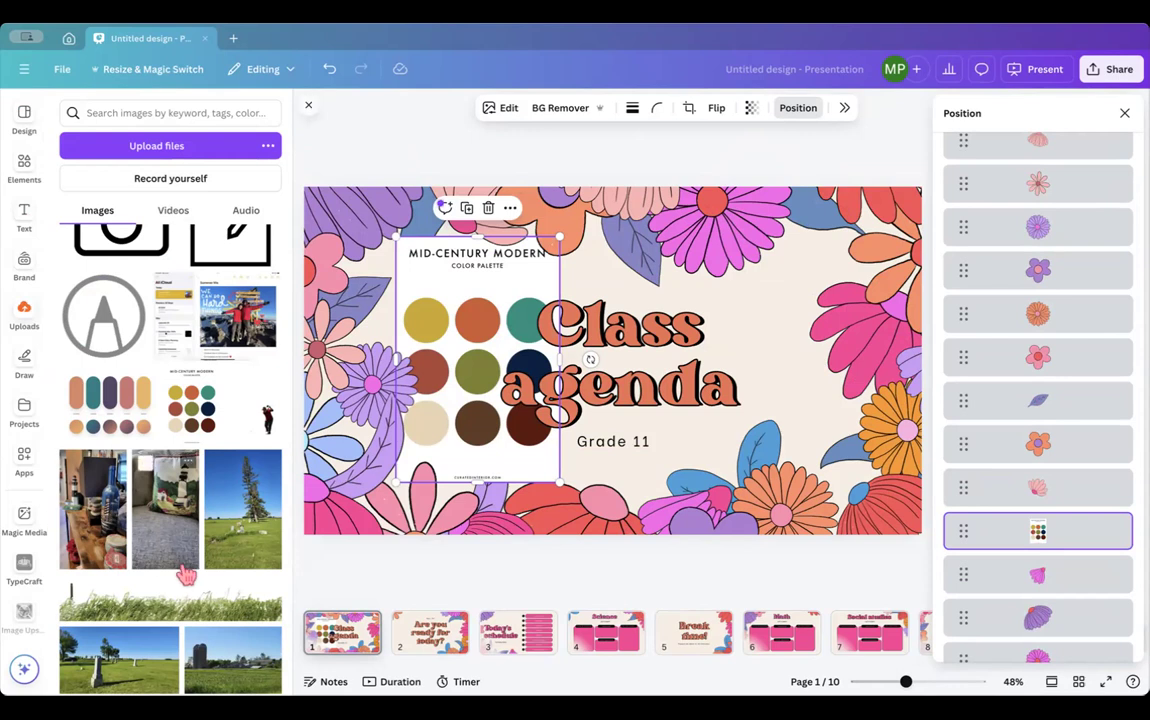
pyautogui.click(462, 262)
pyautogui.click(425, 295)
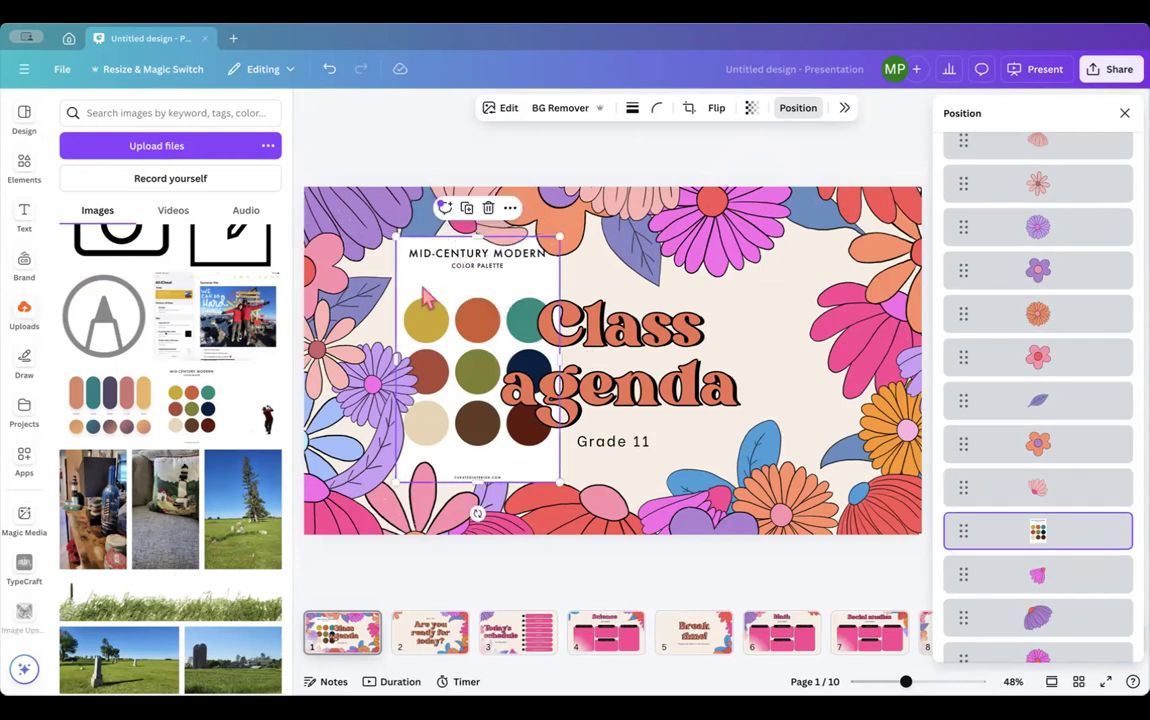
pyautogui.press('Delete')
pyautogui.click(1124, 113)
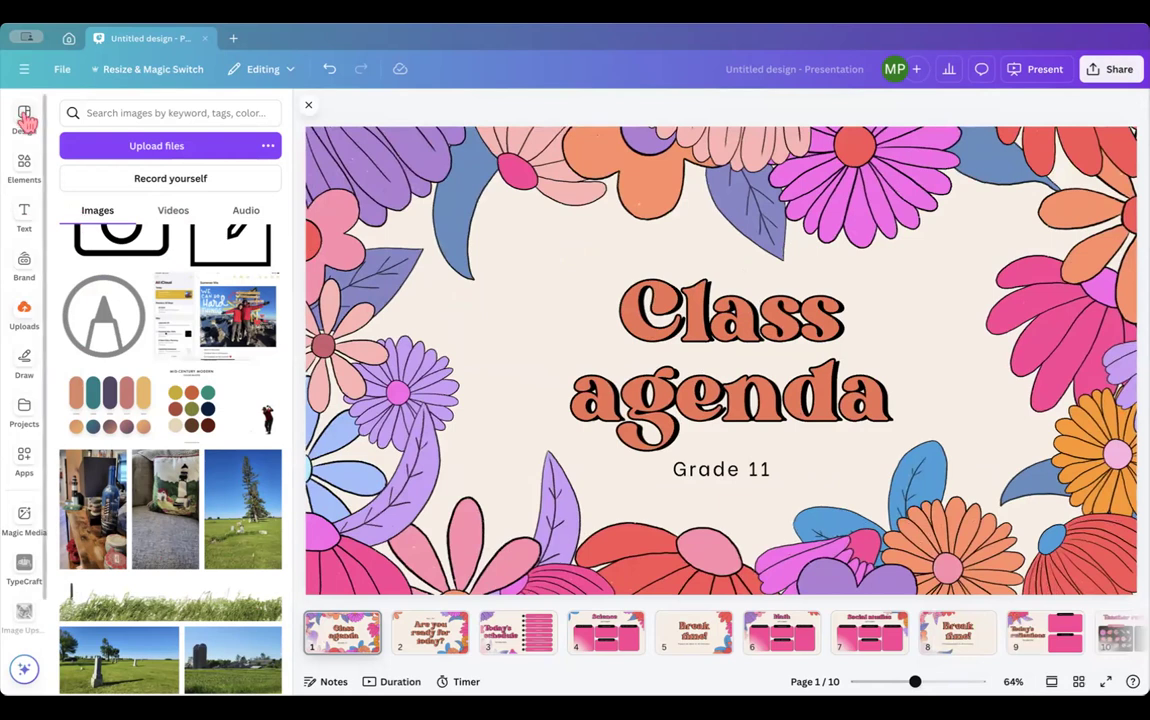
# - With the Class agenda title page selected, look through Design and Styles, then return to template results
pyautogui.click(328, 640)
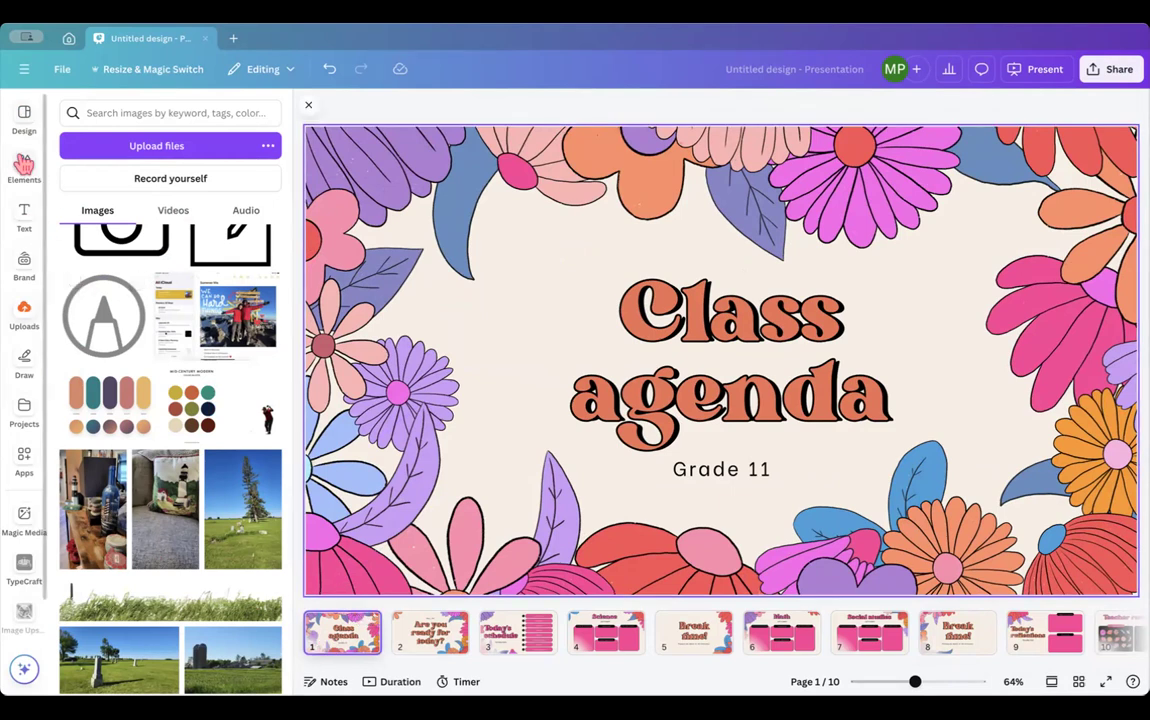
pyautogui.click(26, 119)
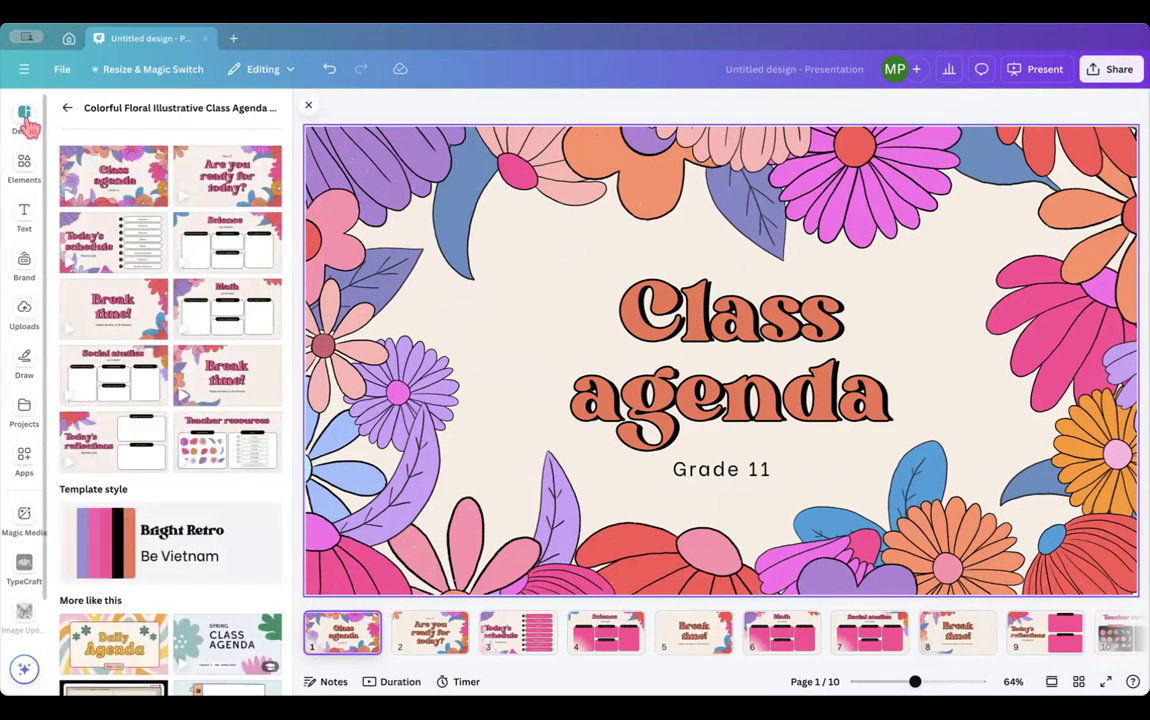
pyautogui.click(65, 107)
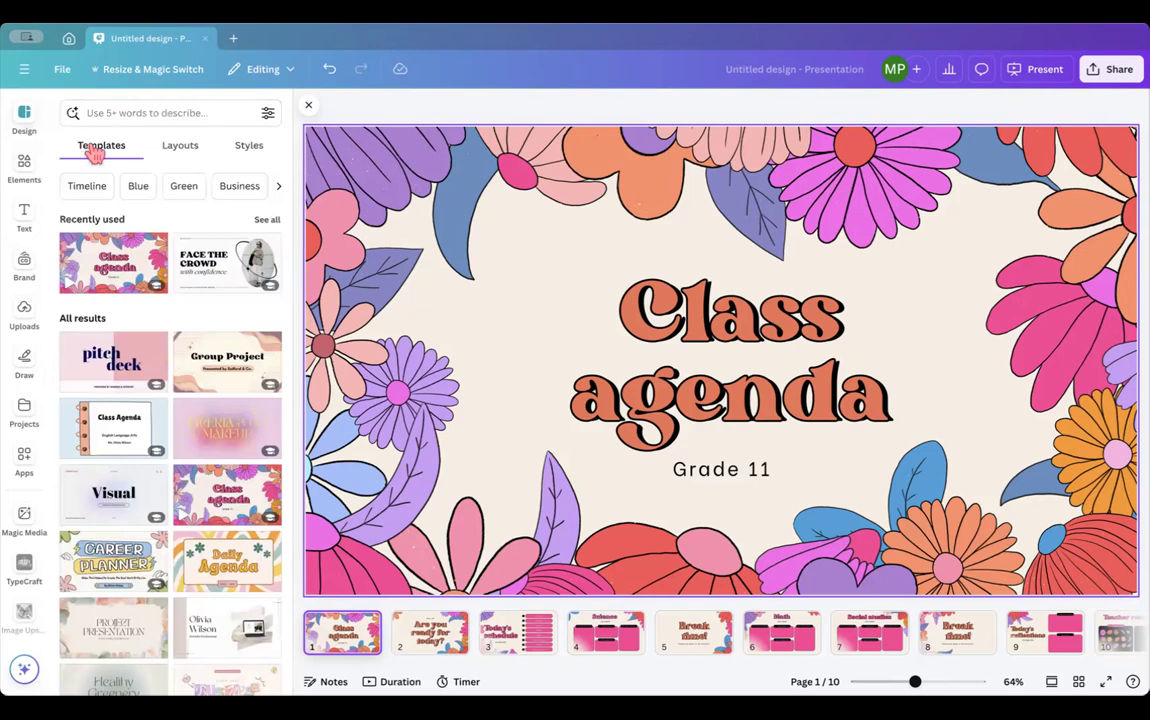
pyautogui.click(250, 147)
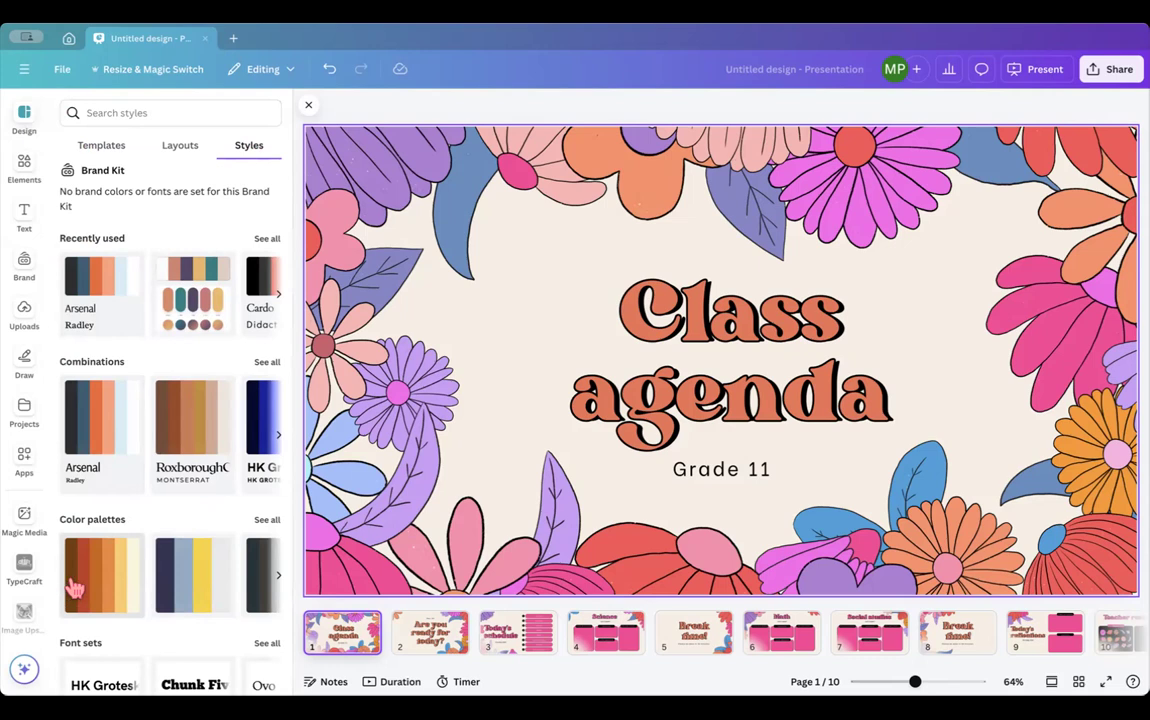
pyautogui.click(104, 150)
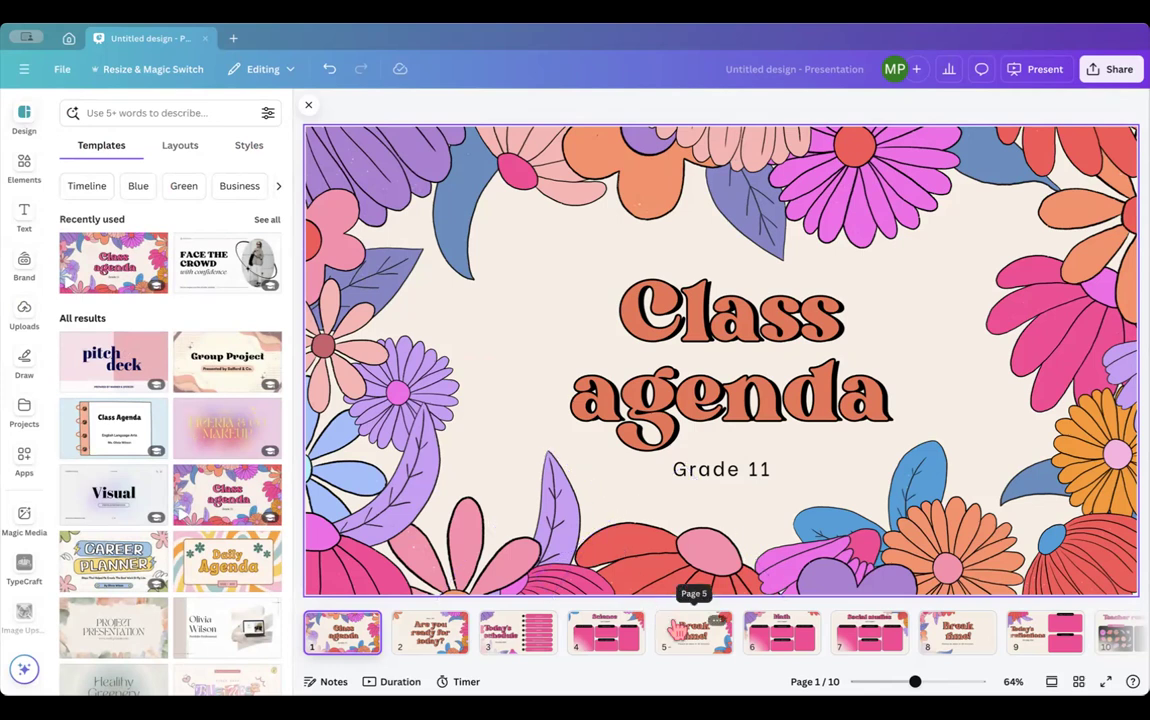
# - Show the Science slide on page 4 and bring up its page options menu
pyautogui.click(597, 641)
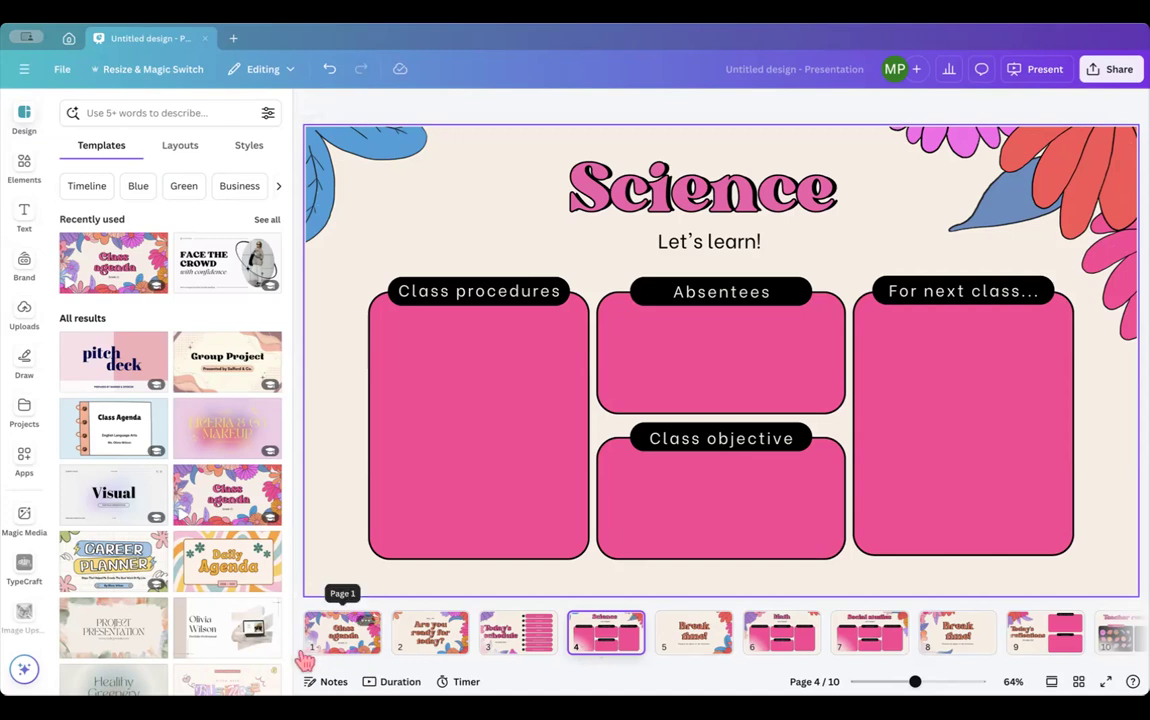
pyautogui.rightClick(610, 635)
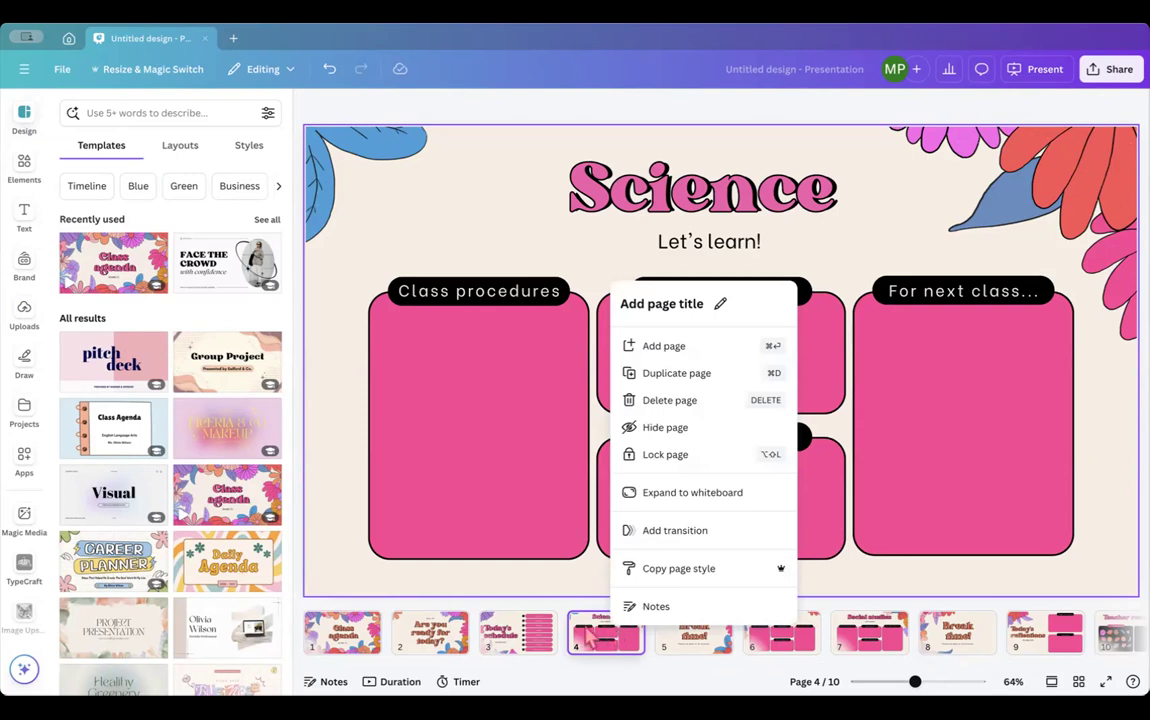
# - Expand the Science page into a whiteboard and zoom out over the open canvas
pyautogui.click(662, 495)
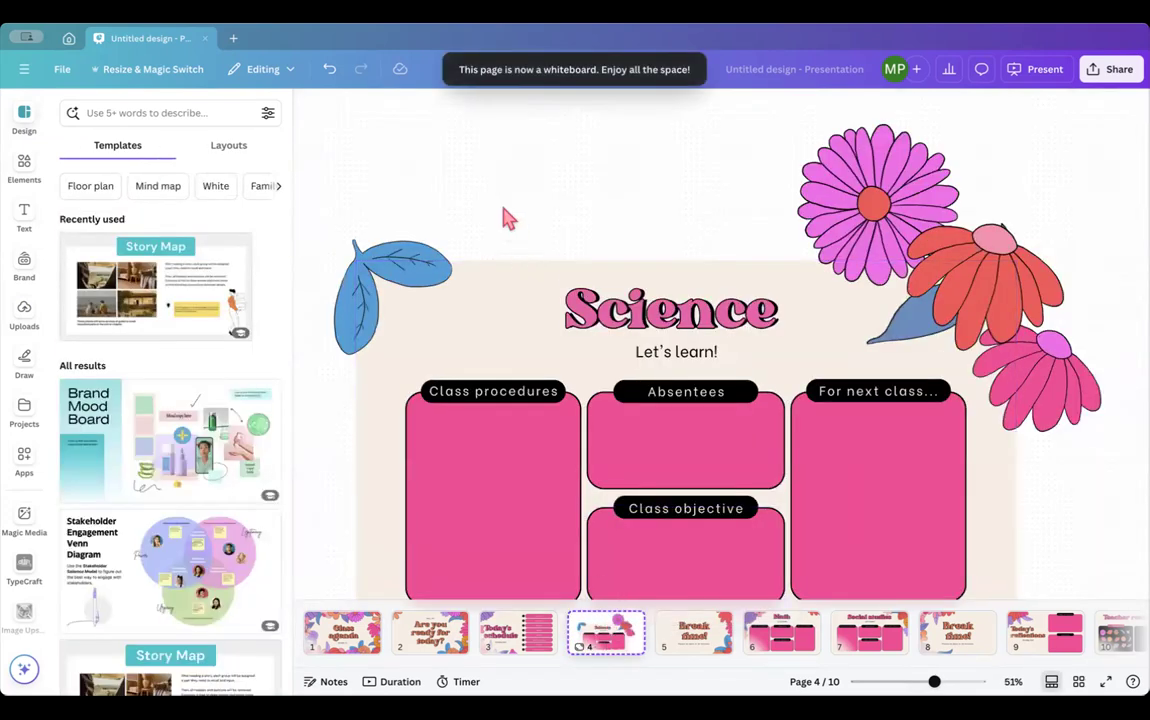
pyautogui.scroll(-5, 512, 262)
pyautogui.scroll(-2, 507, 287)
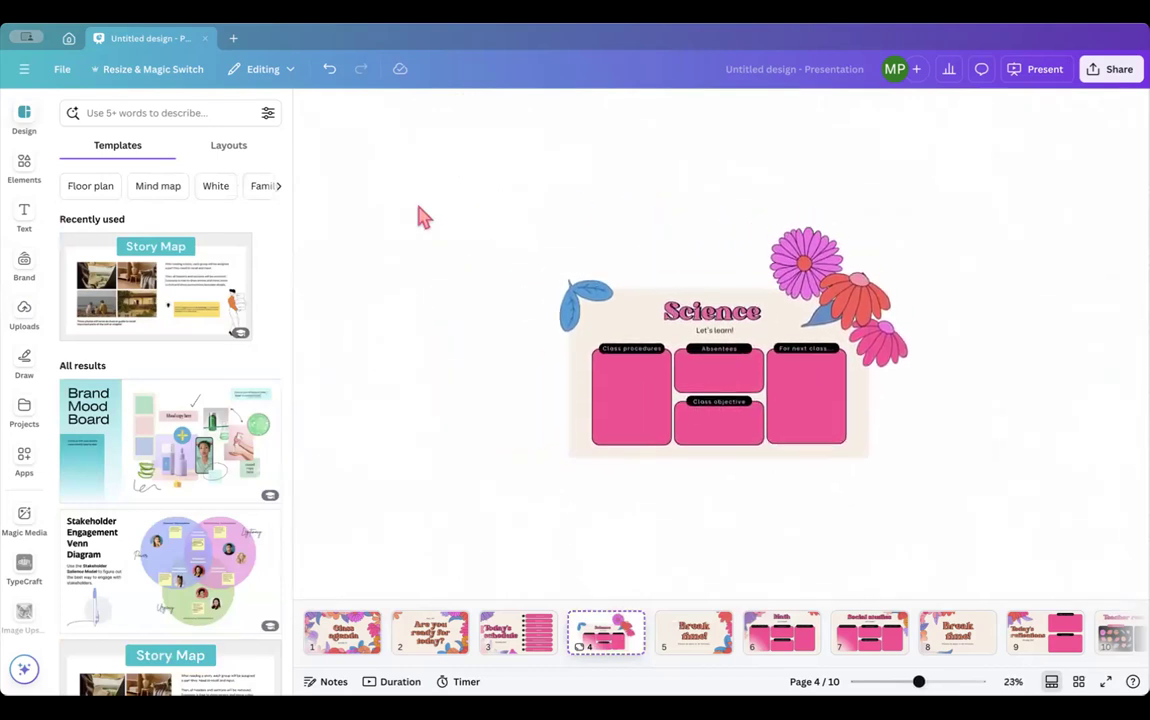
pyautogui.scroll(5, 570, 393)
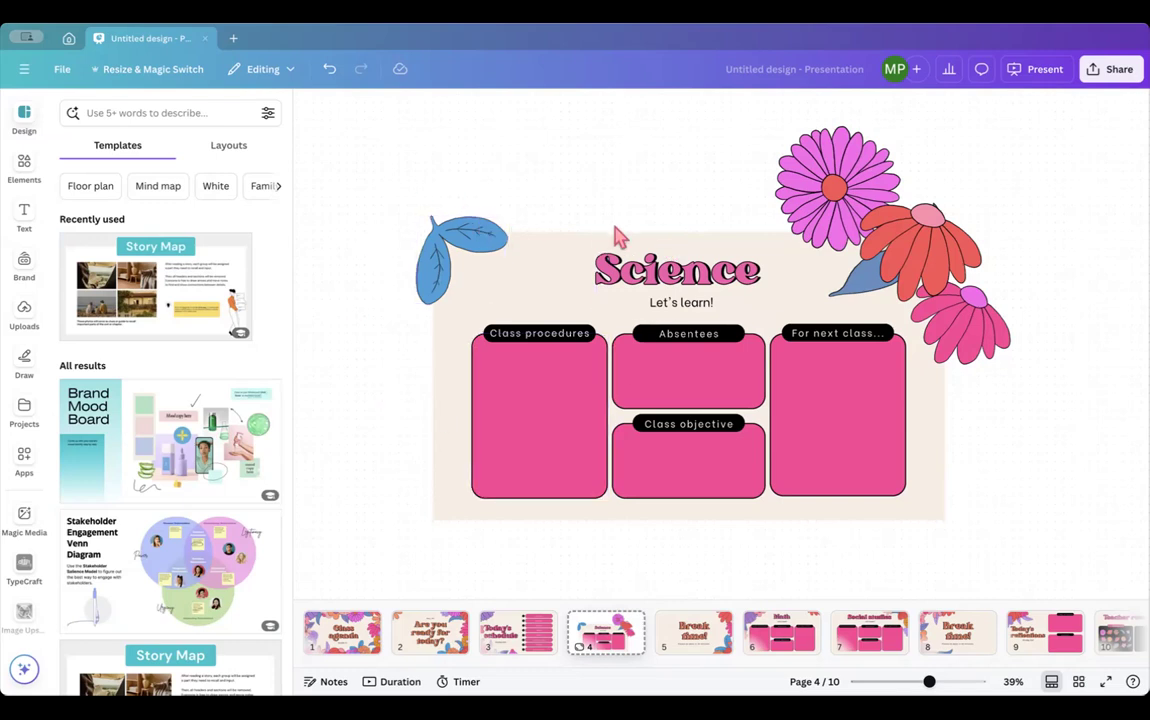
pyautogui.scroll(-5, 617, 236)
# - Enlarge all of the Science slide's elements as one group and shift them left into place
pyautogui.moveTo(480, 190); pyautogui.dragTo(1068, 631)
pyautogui.click(357, 345)
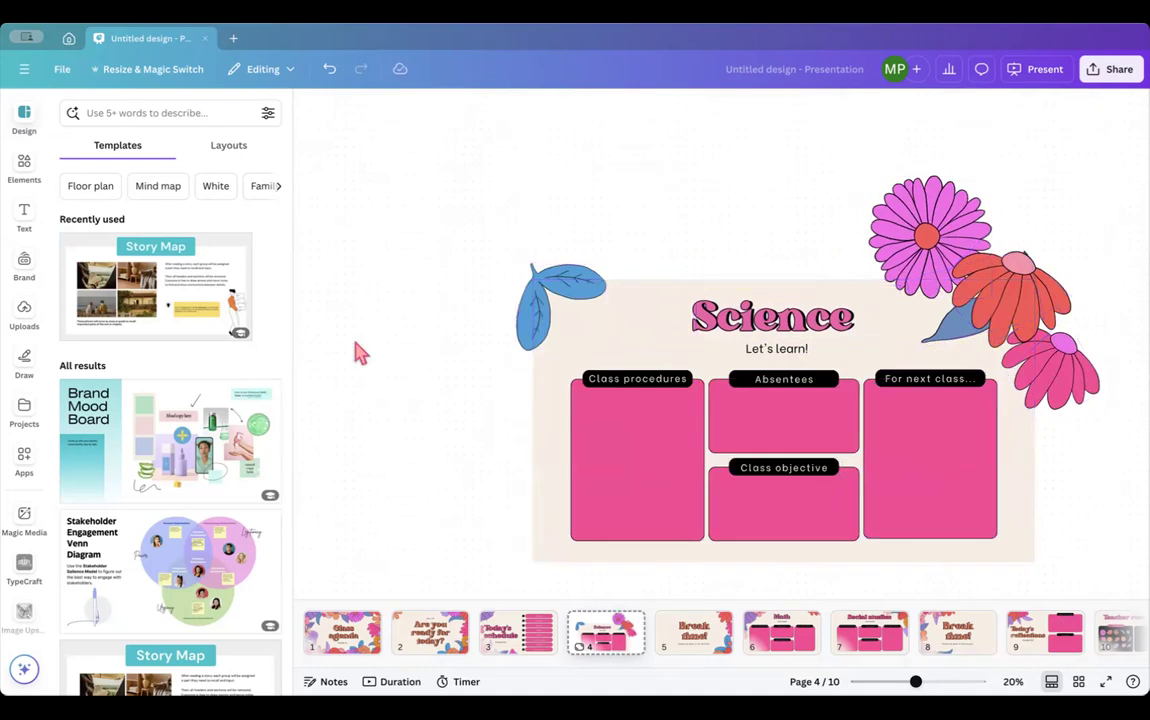
pyautogui.moveTo(427, 166); pyautogui.dragTo(1076, 558)
pyautogui.moveTo(911, 475); pyautogui.dragTo(799, 442)
pyautogui.click(372, 381)
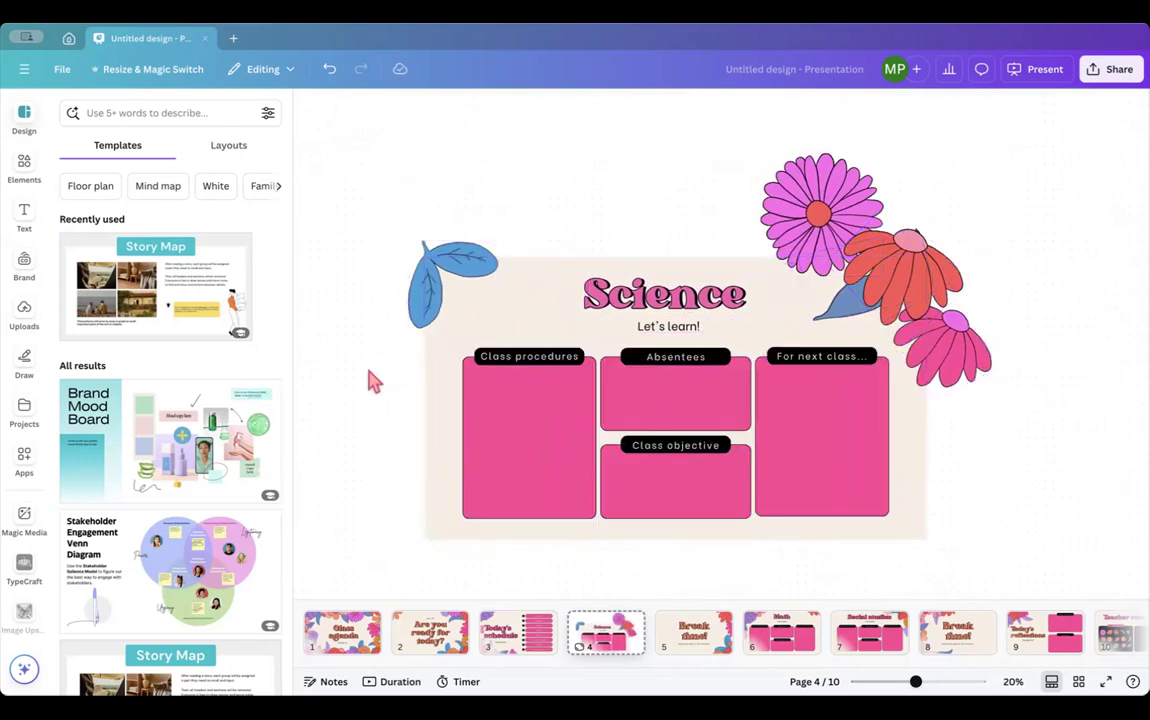
# - Lock the beige Science background in place, then select the title and show the Elements library
pyautogui.click(467, 268)
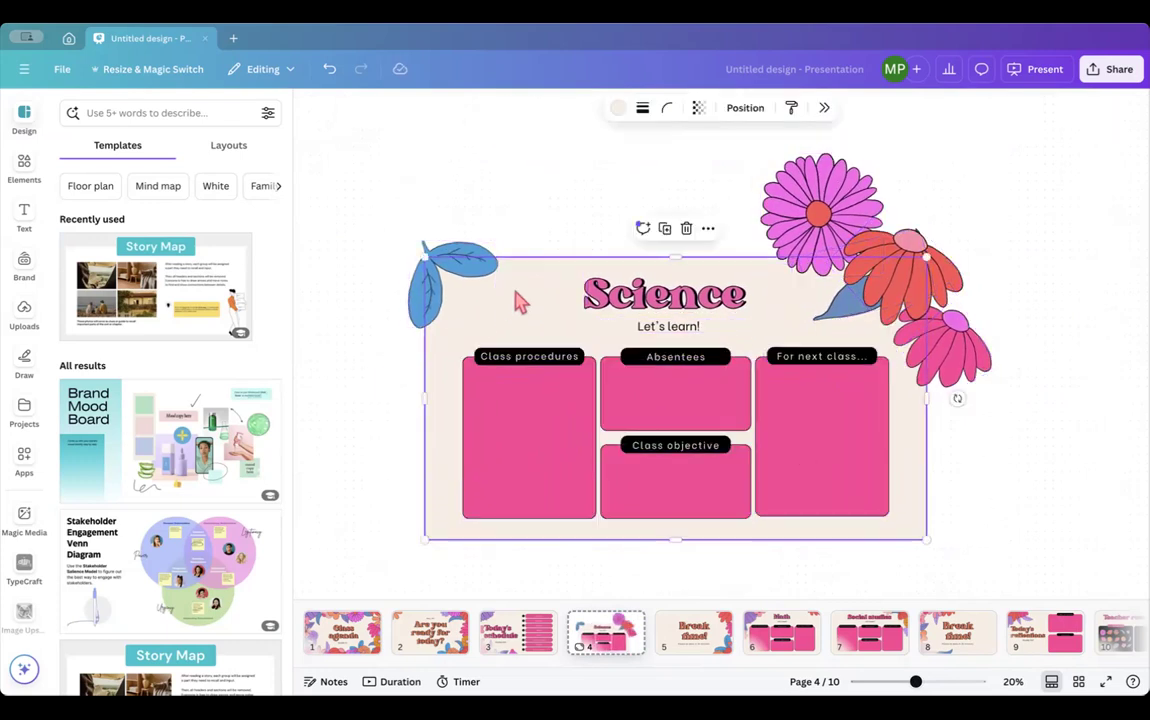
pyautogui.click(708, 229)
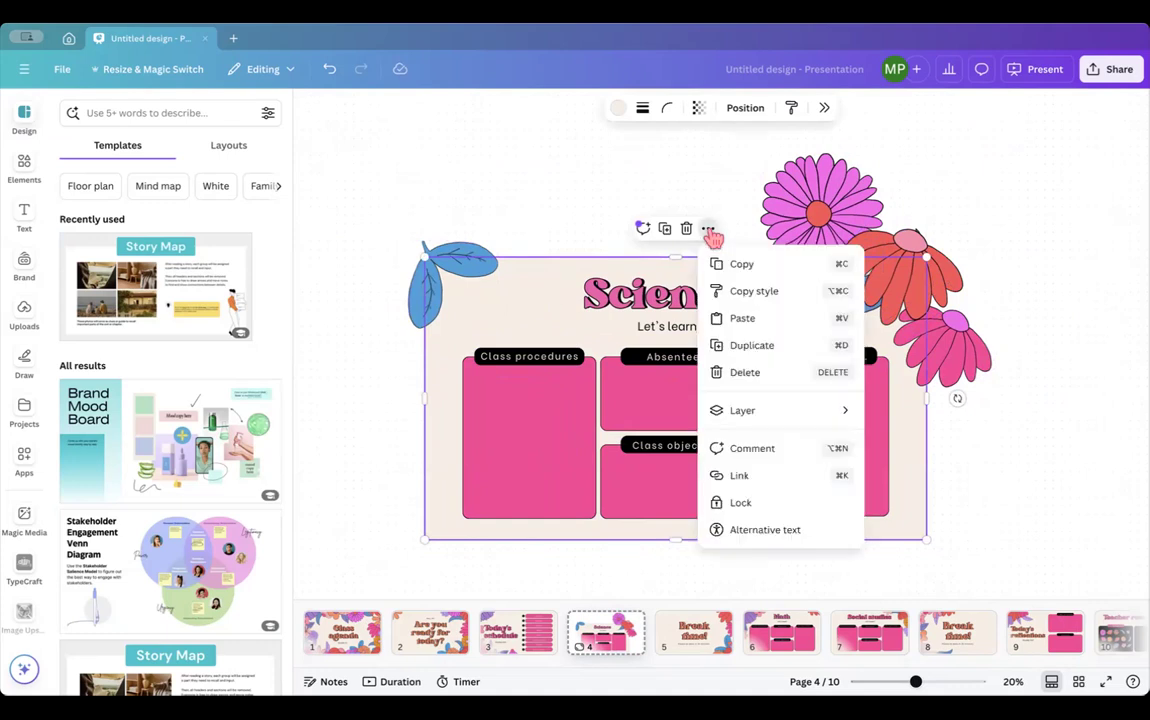
pyautogui.click(750, 503)
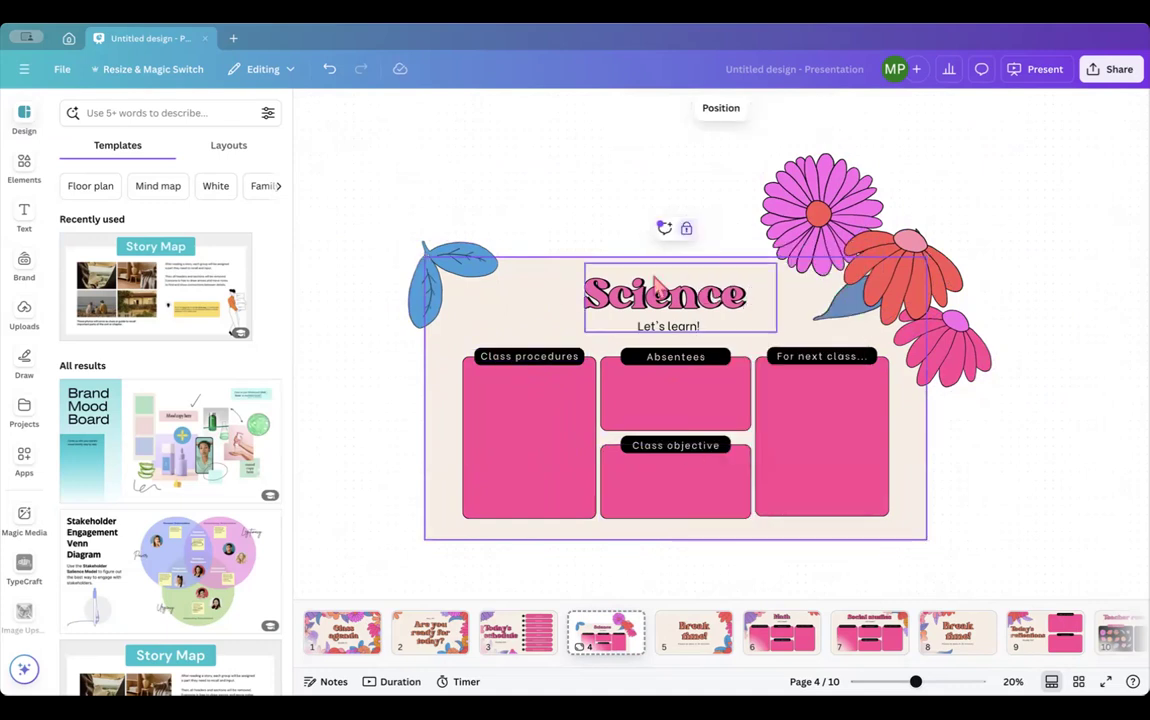
pyautogui.click(600, 292)
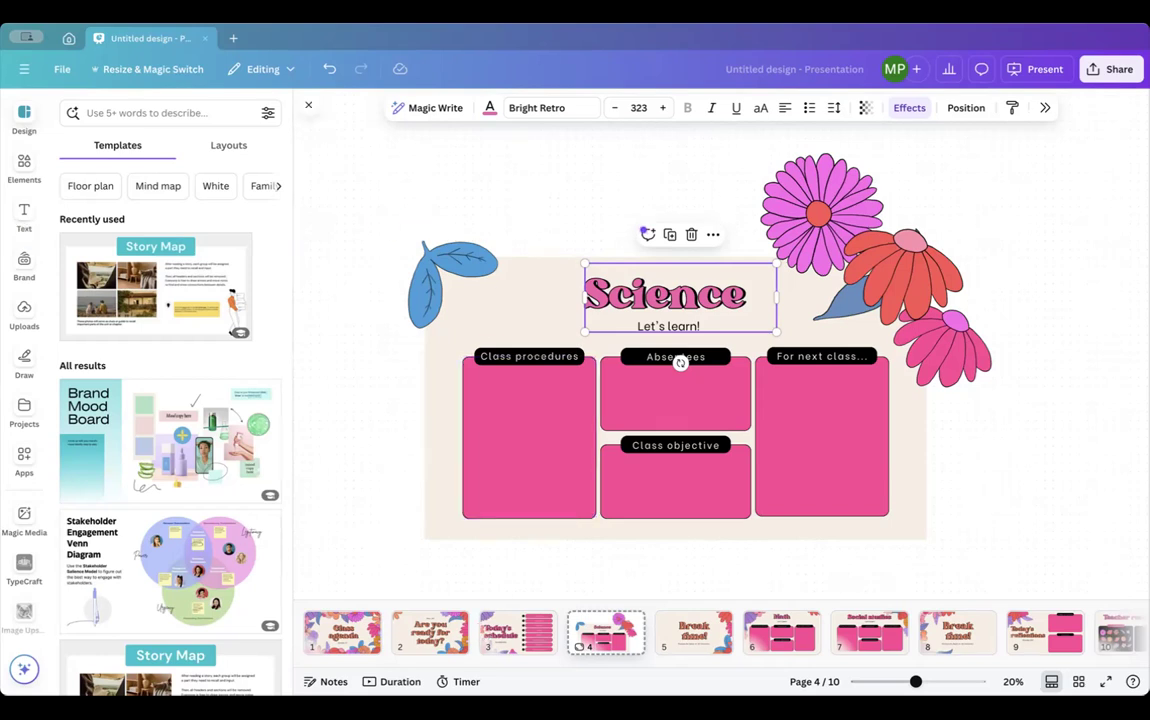
pyautogui.click(22, 165)
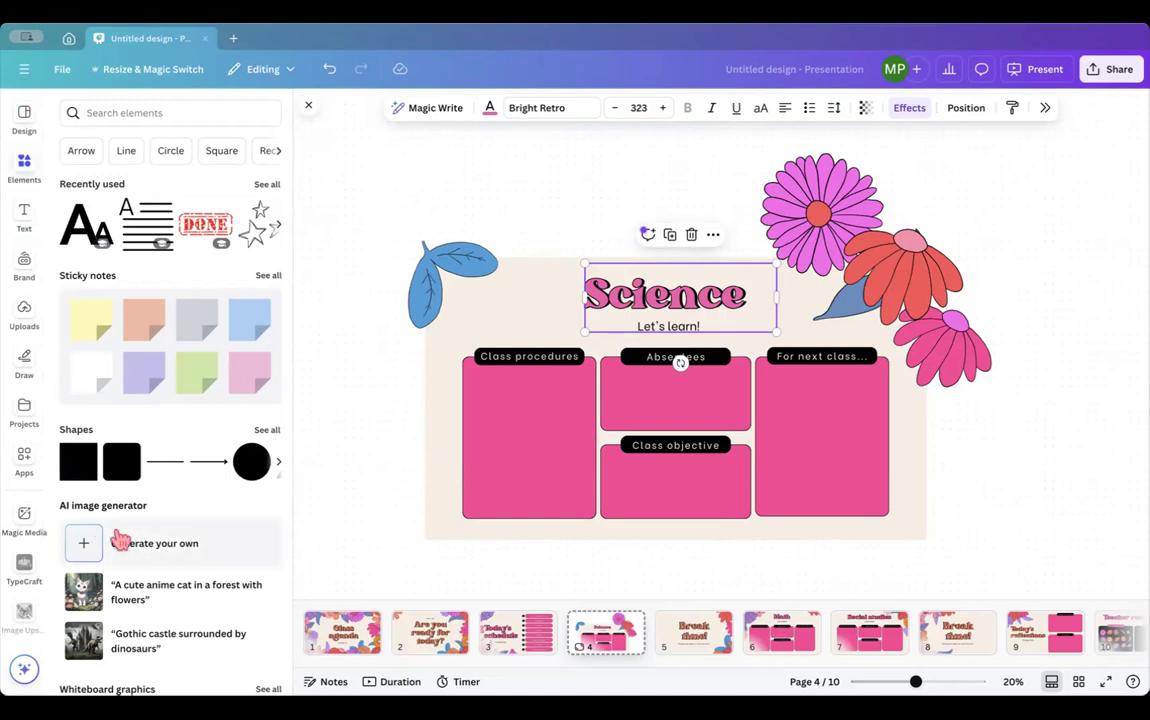
# - Browse the Elements library and sidebar options, then deselect back to the Science whiteboard
pyautogui.scroll(-2, 120, 541)
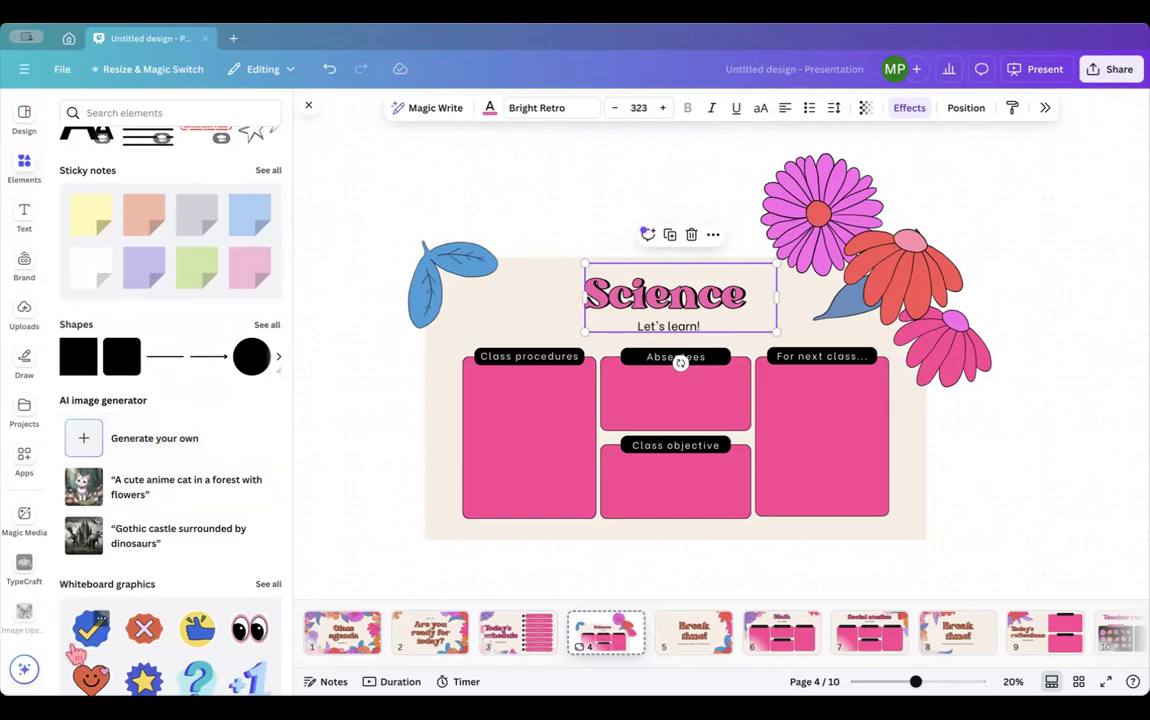
pyautogui.click(27, 668)
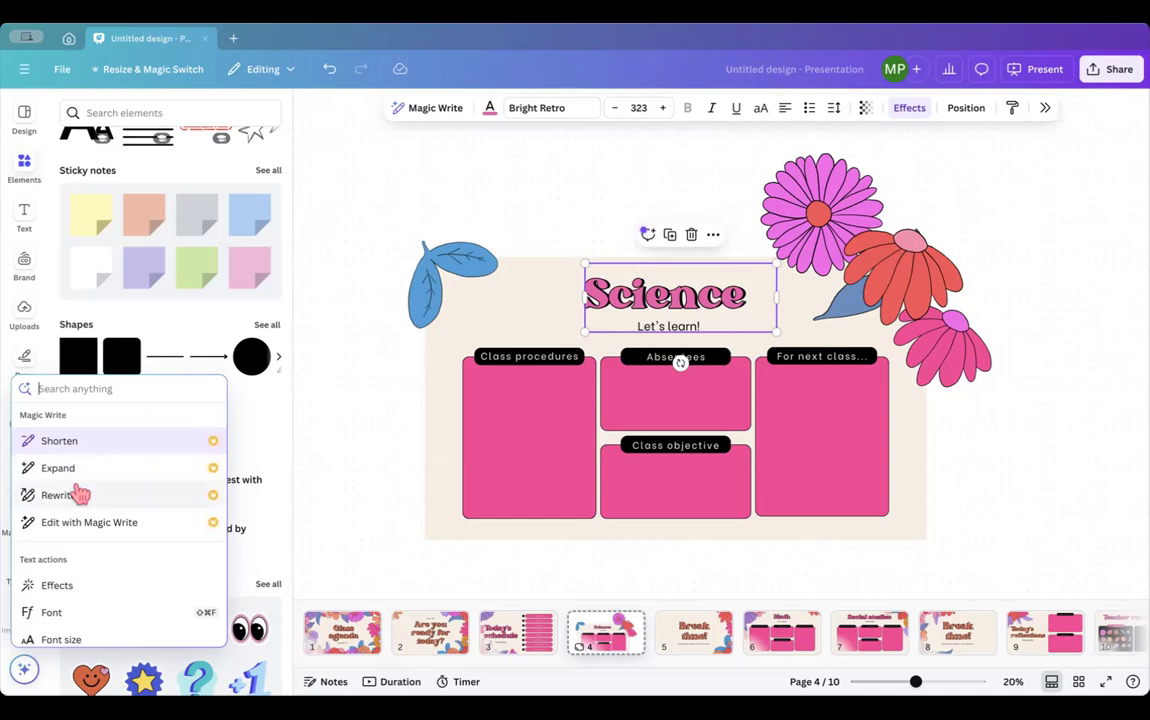
pyautogui.scroll(-2, 108, 583)
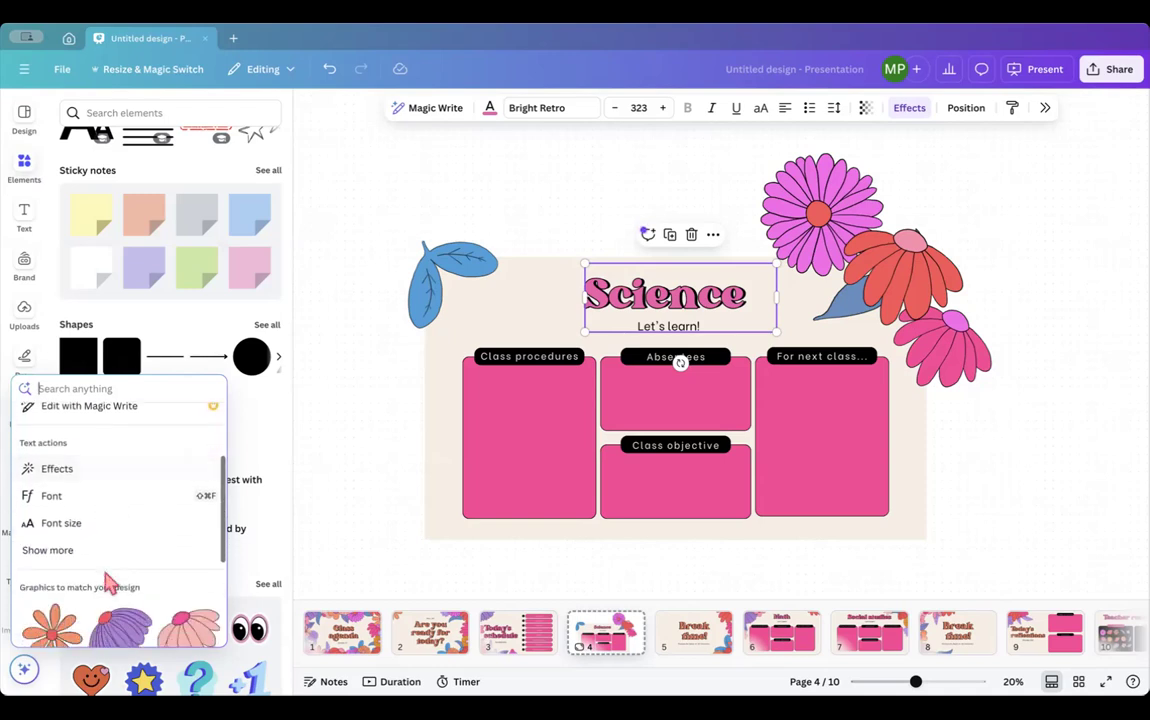
pyautogui.scroll(-1, 110, 585)
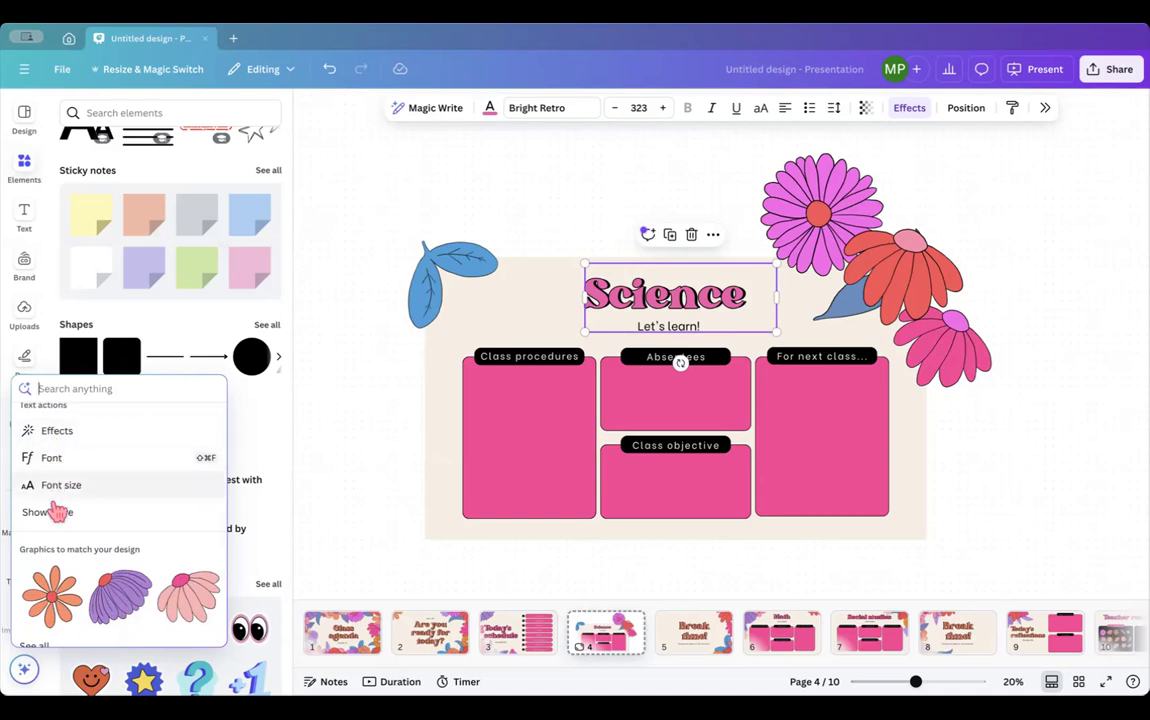
pyautogui.scroll(-2, 54, 510)
pyautogui.scroll(-3, 57, 518)
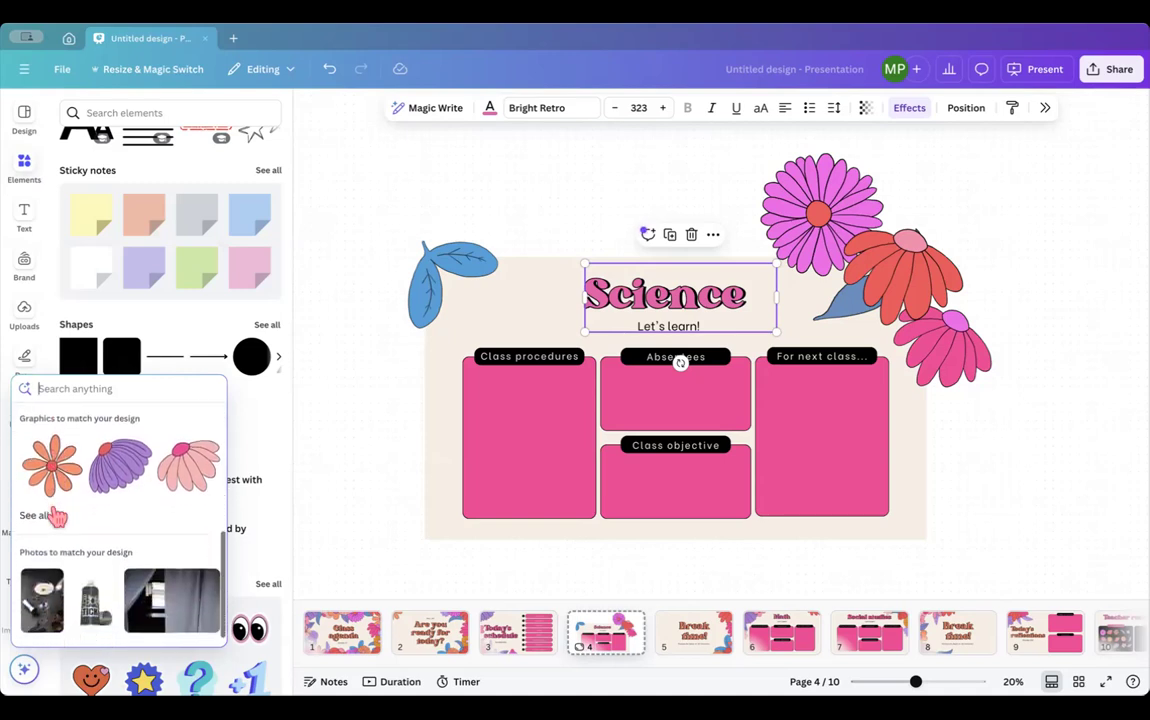
pyautogui.scroll(8, 57, 516)
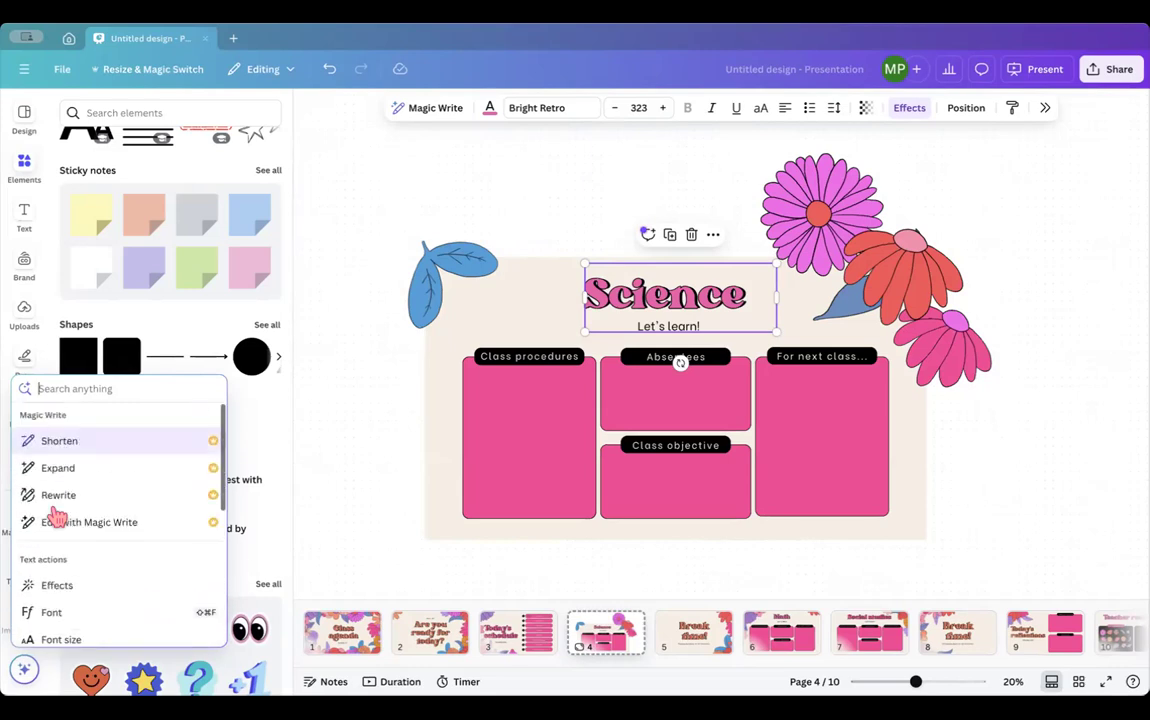
pyautogui.click(362, 449)
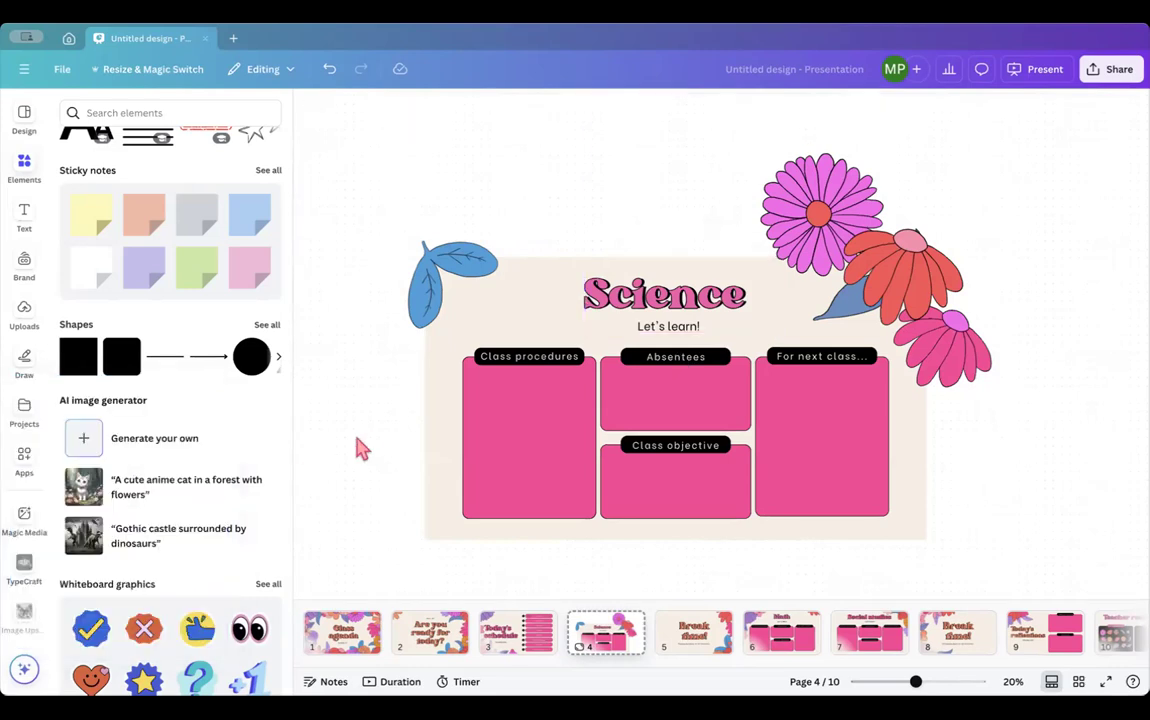
# - On page 5, delete the 'Break time!' title, its black copy and the 'Please be back in 20 minutes' line
pyautogui.click(500, 648)
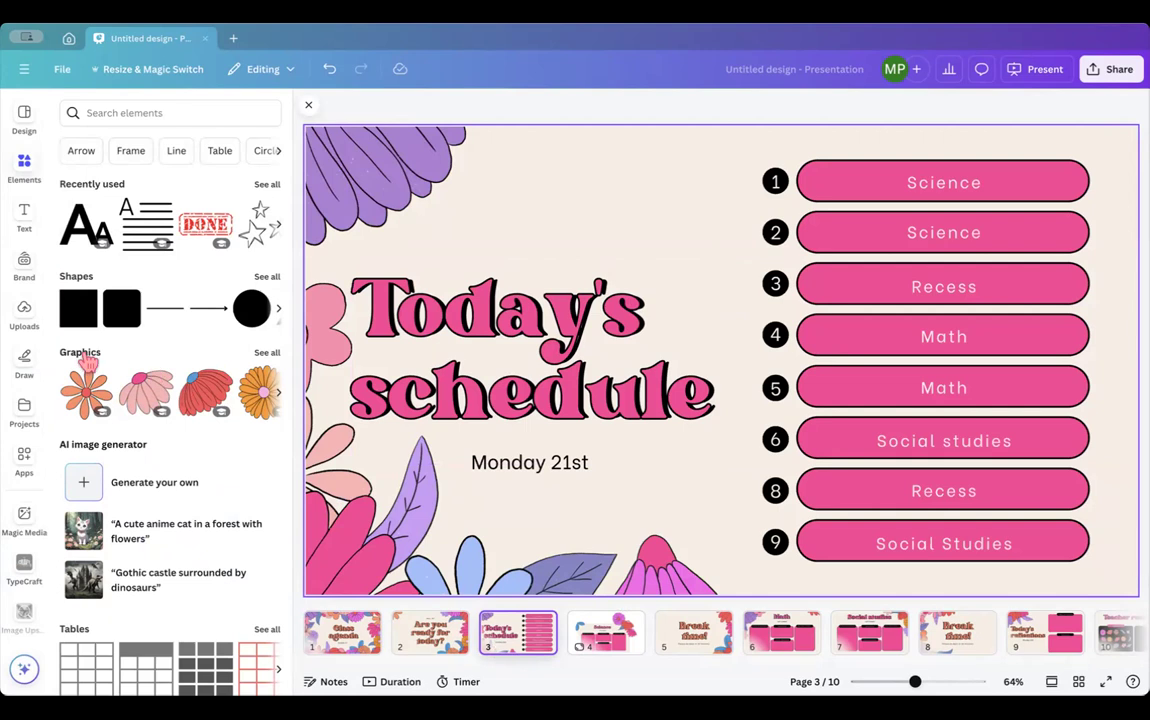
pyautogui.click(693, 635)
pyautogui.click(590, 284)
pyautogui.press('Delete')
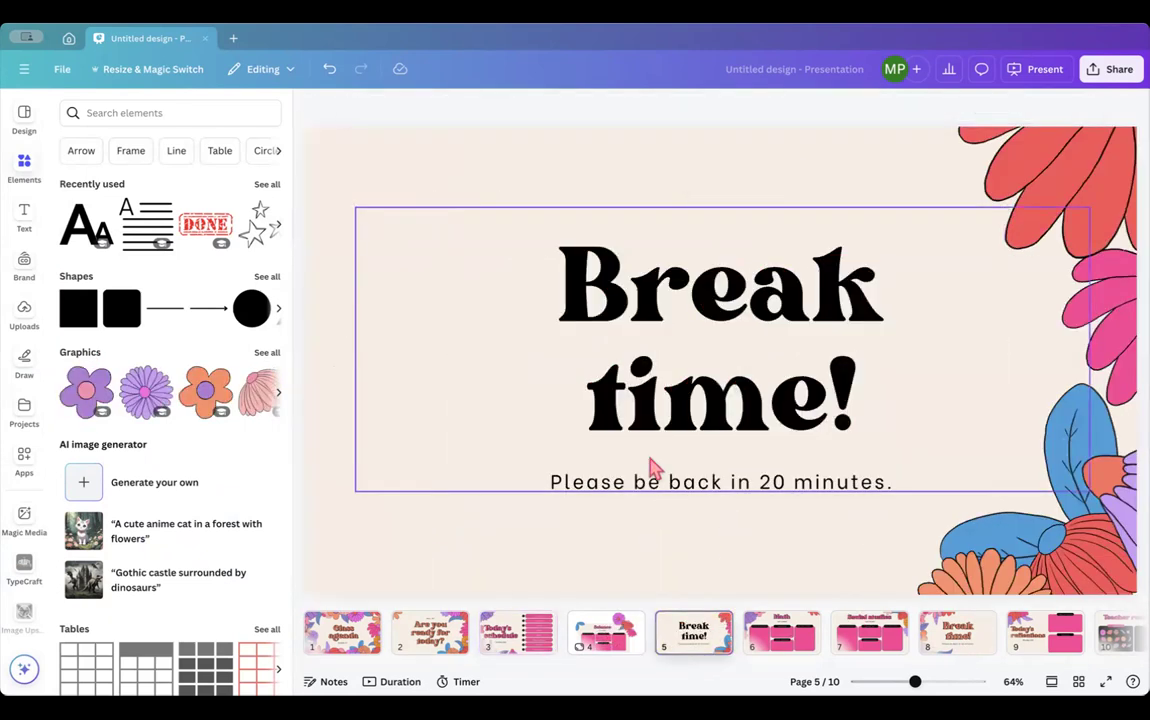
pyautogui.click(638, 304)
pyautogui.press('Delete')
pyautogui.click(641, 475)
pyautogui.press('Delete')
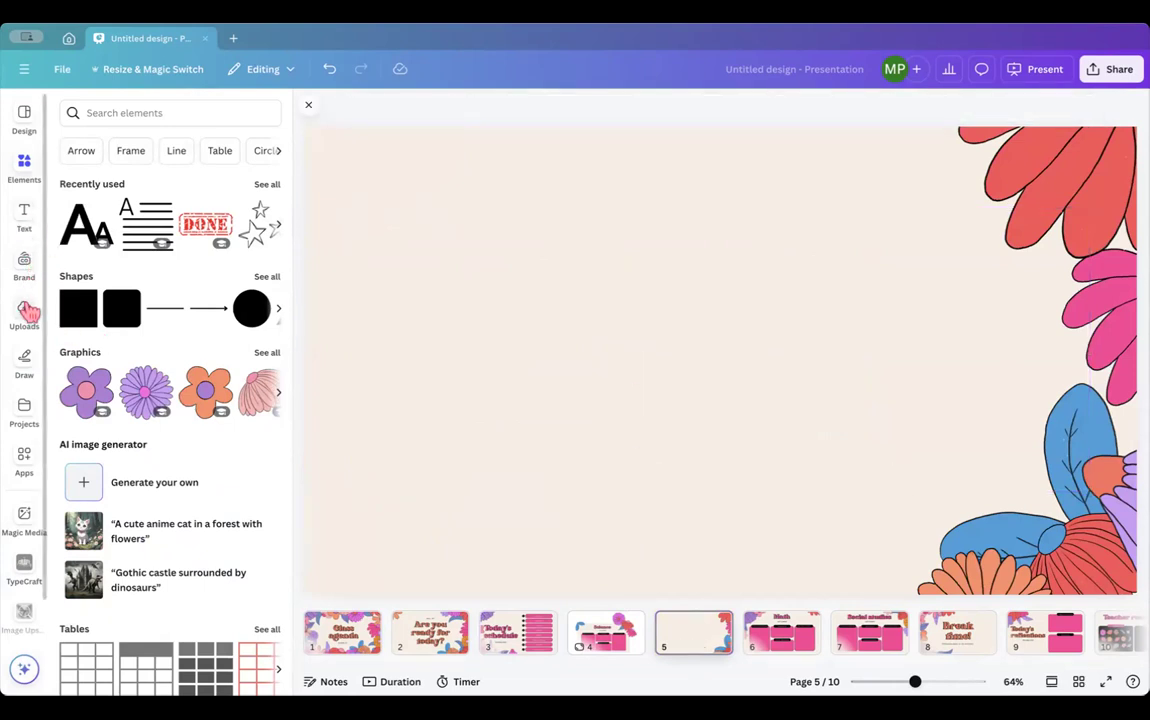
# - Add the water-balloon fight photo from Uploads to page 5, nudge it into position, and edit it
pyautogui.click(26, 312)
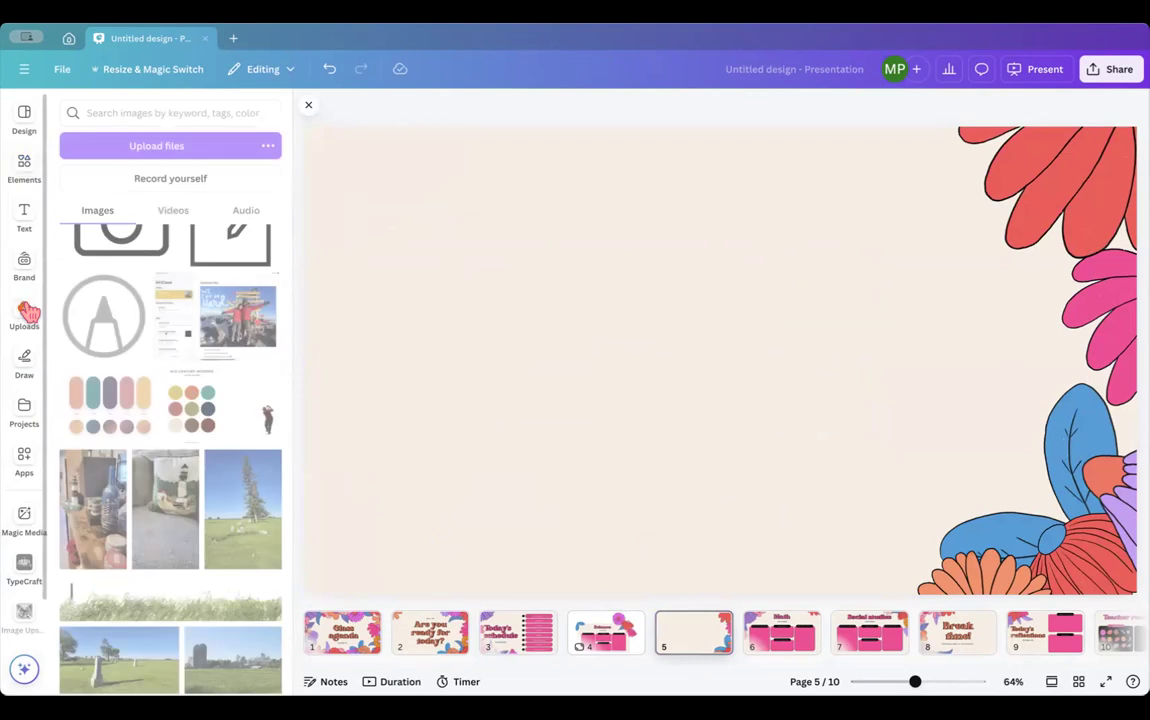
pyautogui.scroll(-4, 158, 515)
pyautogui.scroll(-10, 158, 515)
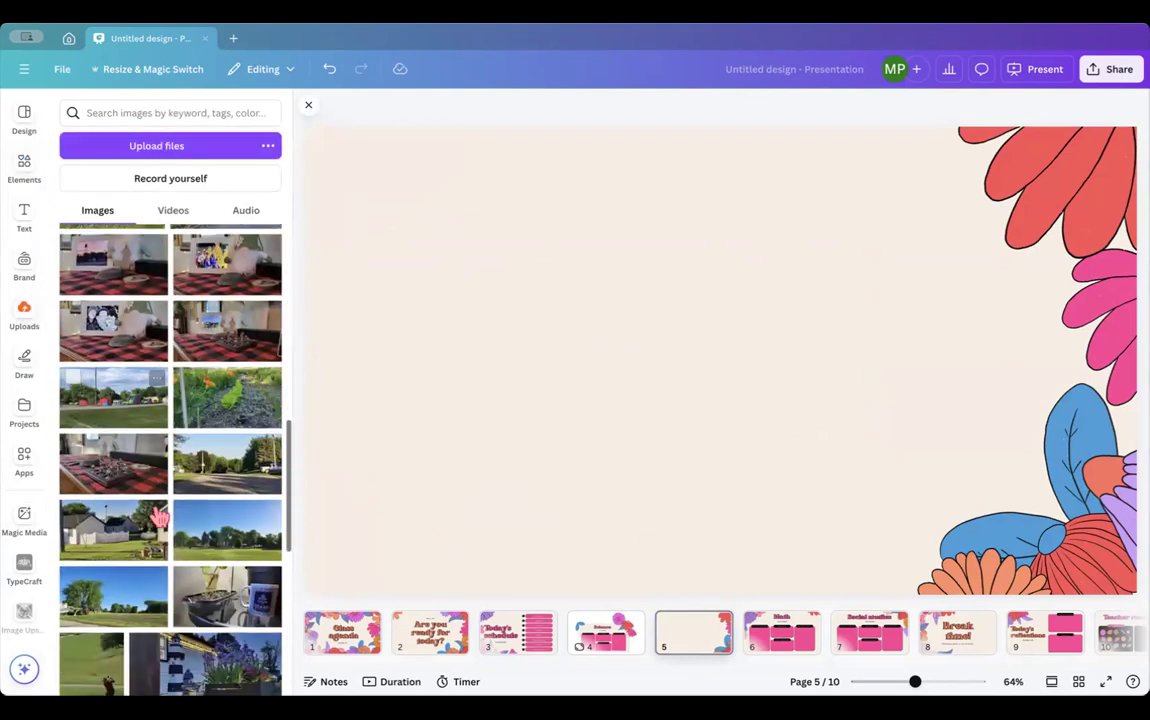
pyautogui.scroll(-10, 158, 515)
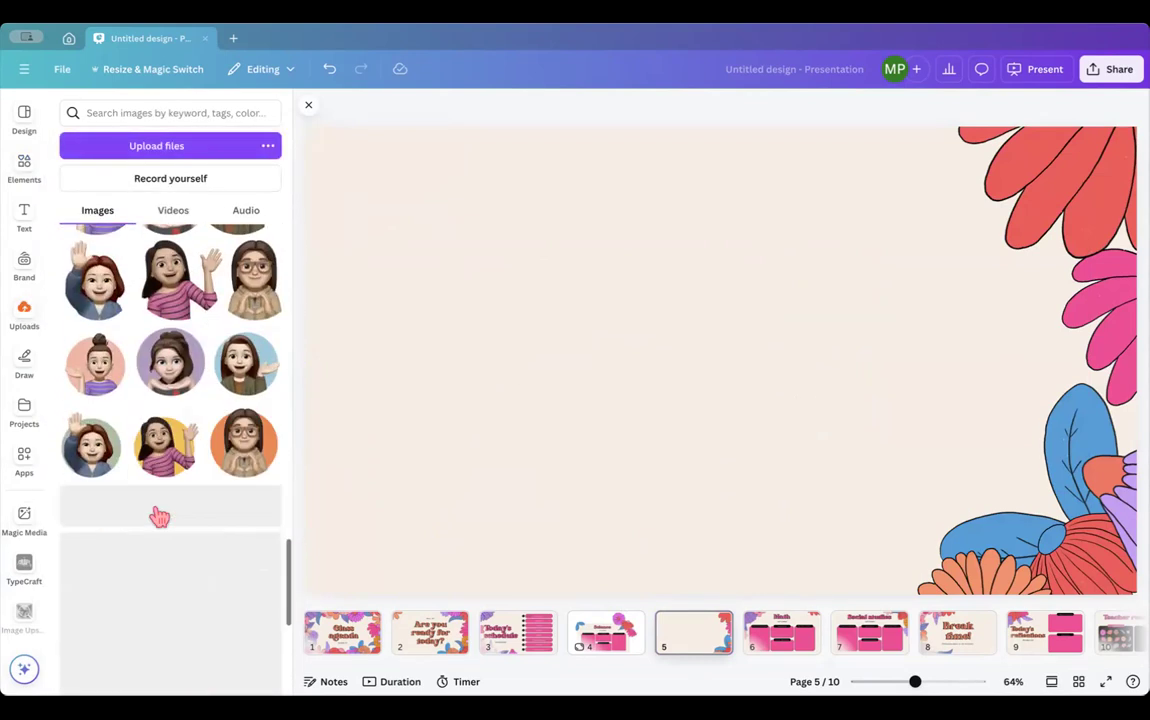
pyautogui.scroll(-5, 158, 515)
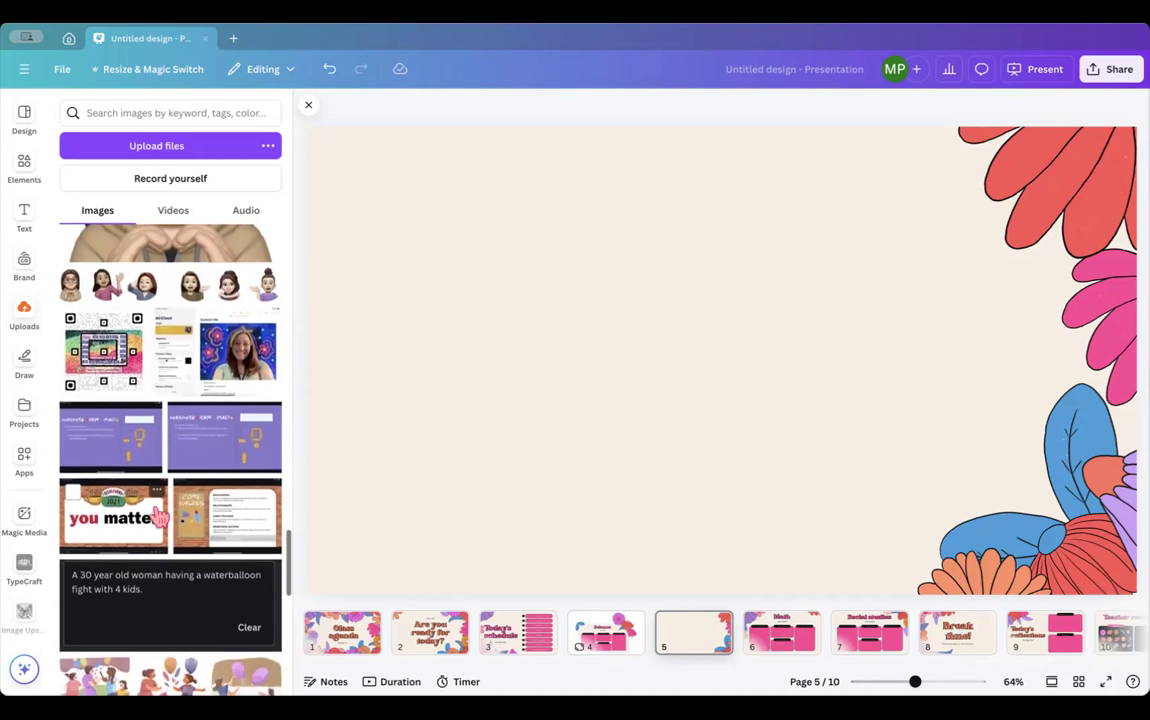
pyautogui.scroll(-3, 158, 515)
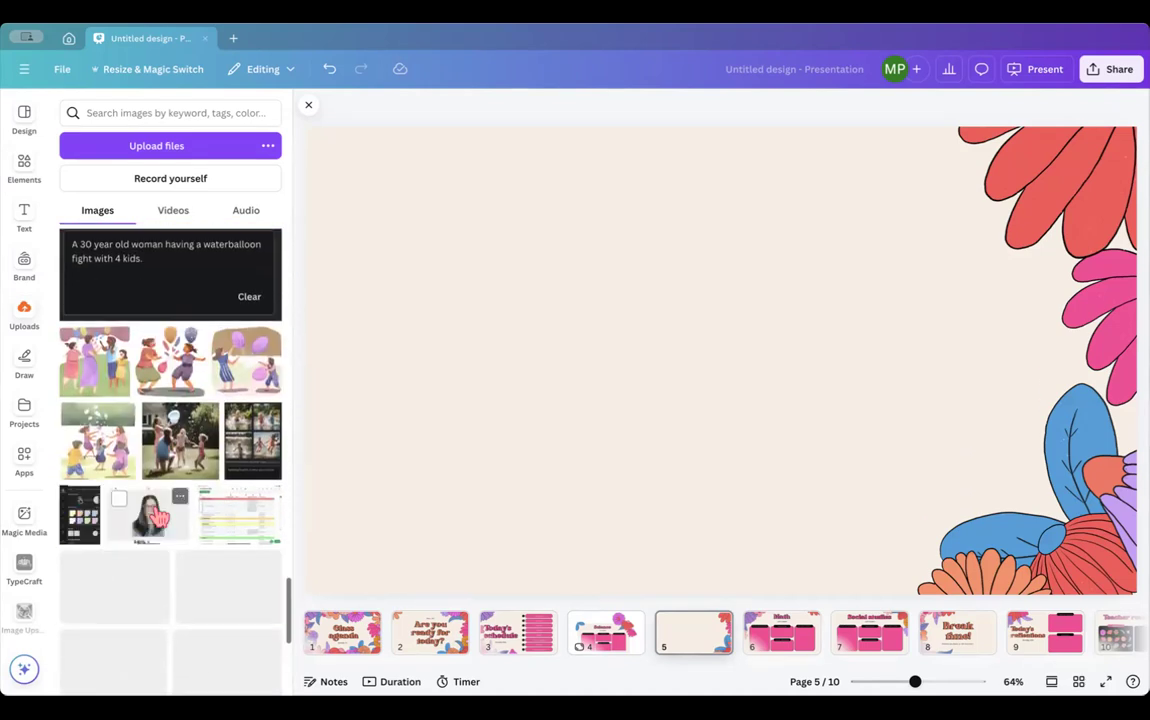
pyautogui.moveTo(178, 438); pyautogui.dragTo(529, 195)
pyautogui.moveTo(599, 235); pyautogui.dragTo(623, 240)
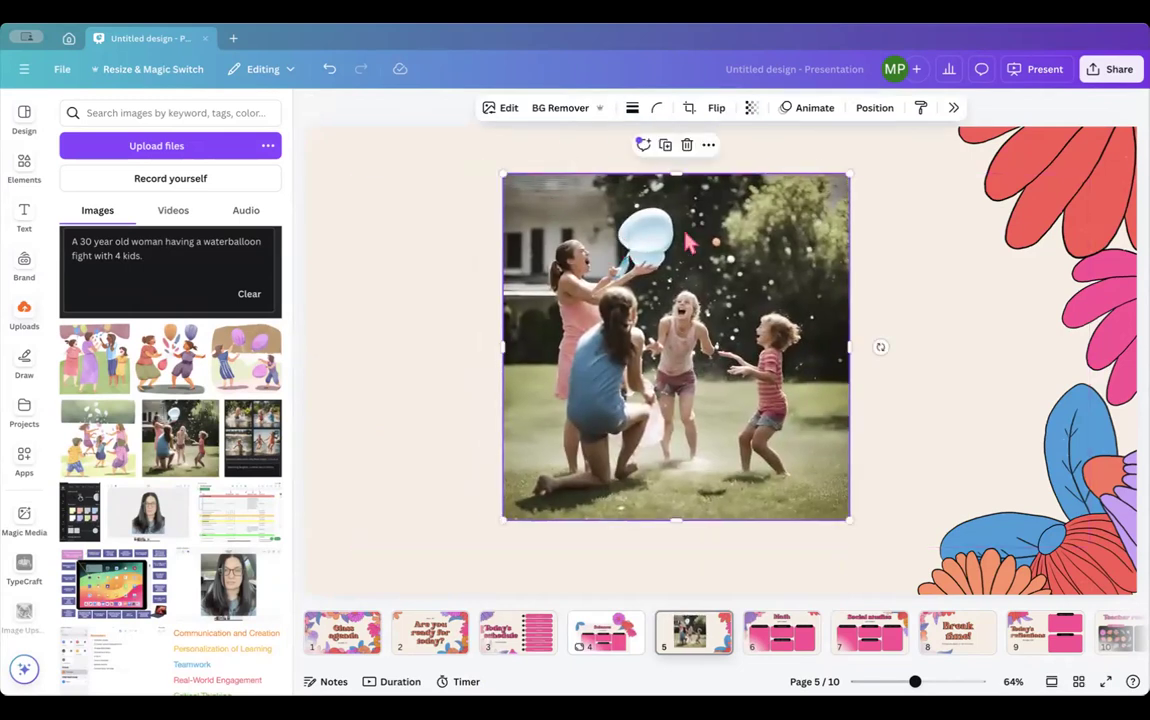
pyautogui.click(503, 110)
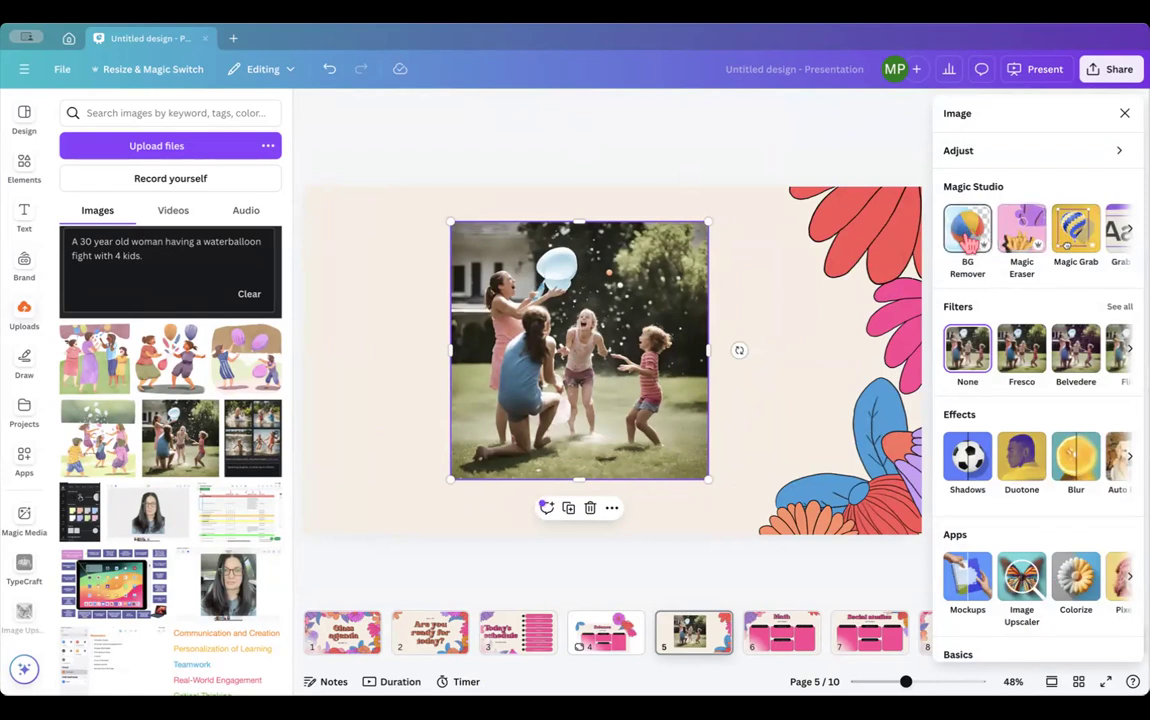
# - Use Magic Eraser in Click mode to remove the orange speck above the children
pyautogui.click(1019, 237)
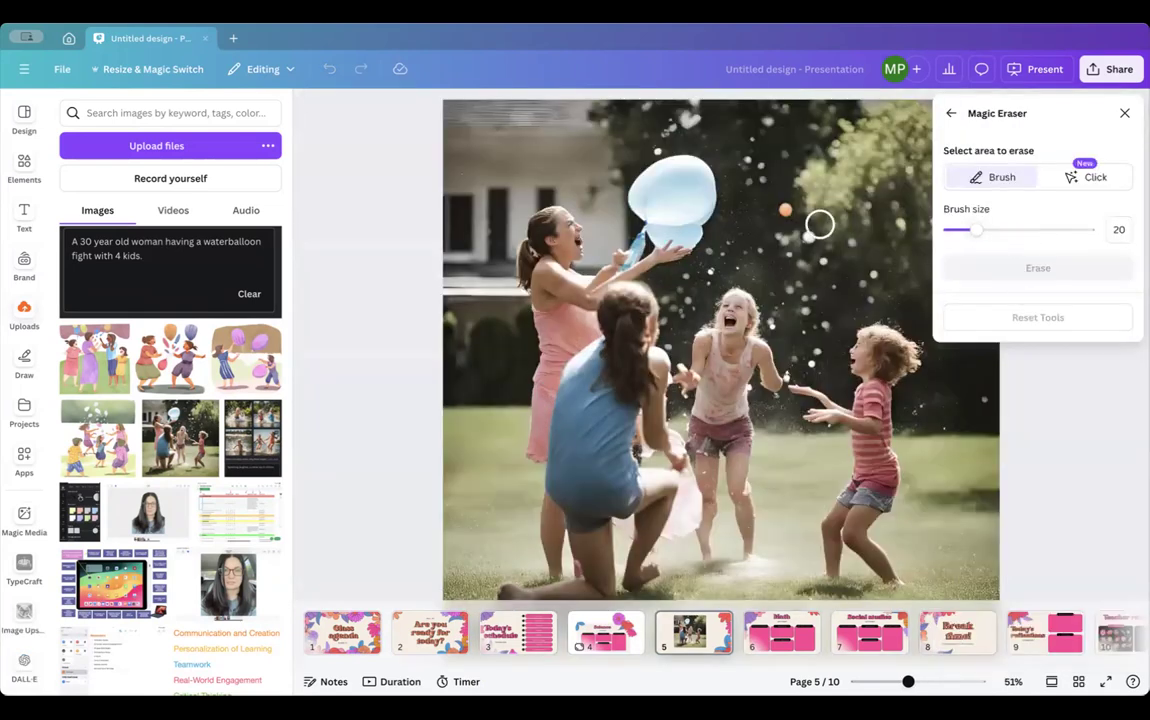
pyautogui.click(1068, 180)
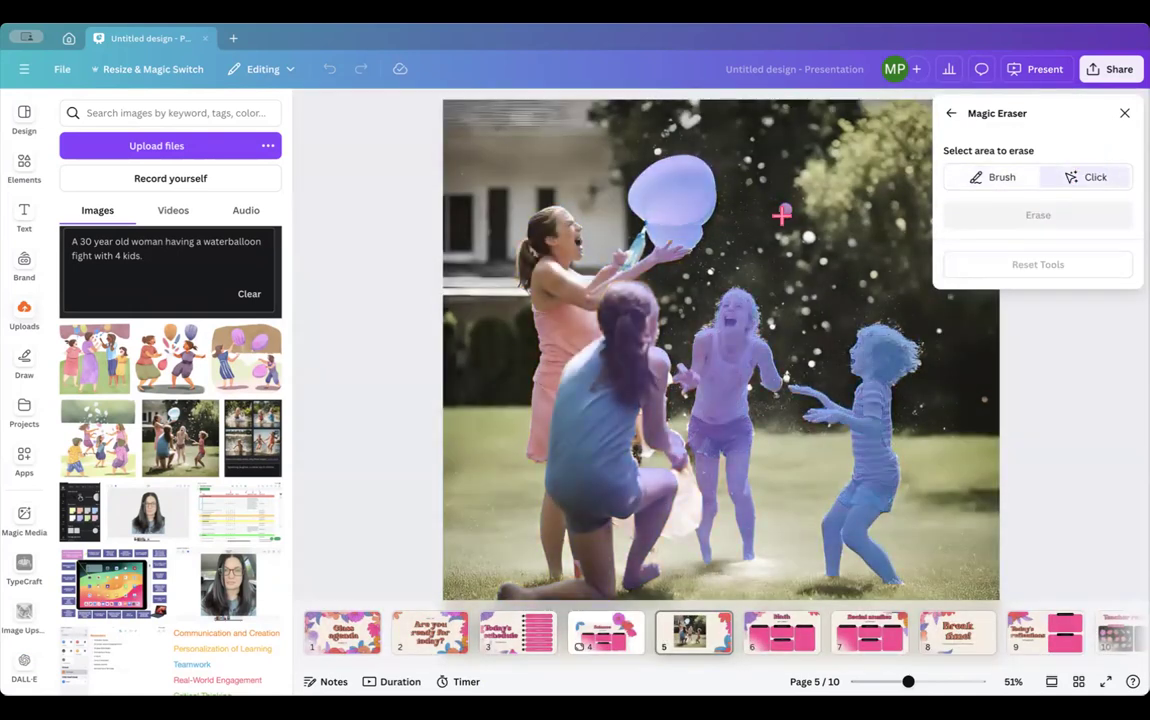
pyautogui.click(782, 213)
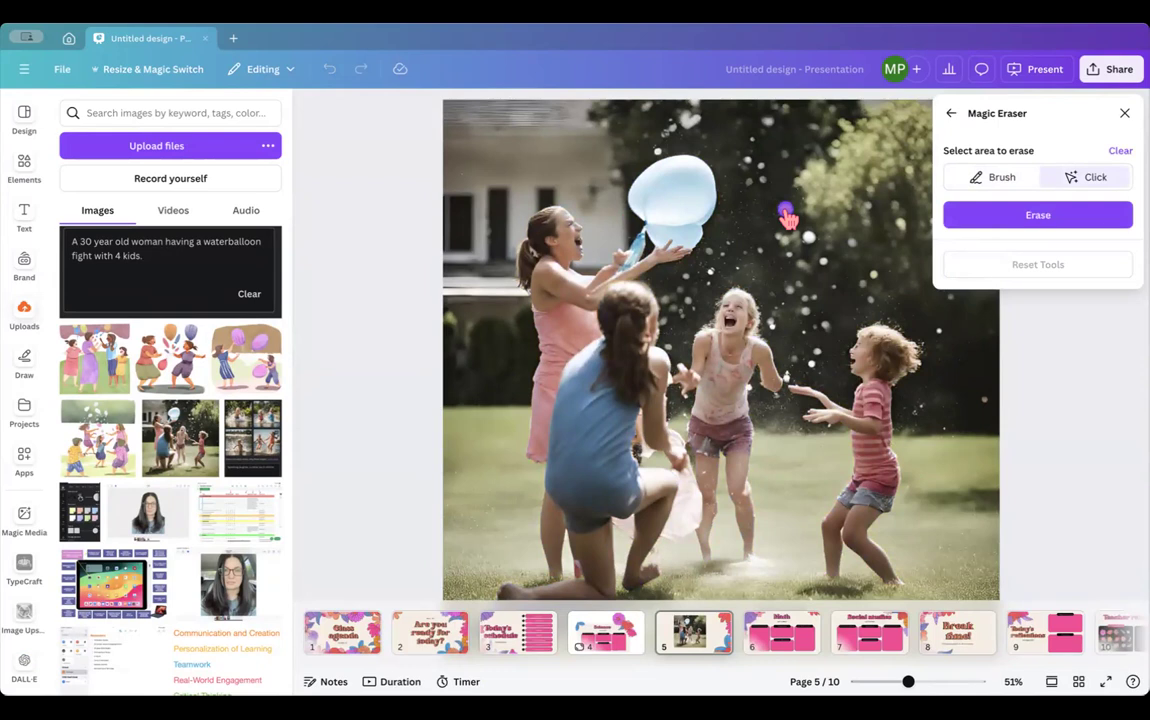
pyautogui.click(1025, 215)
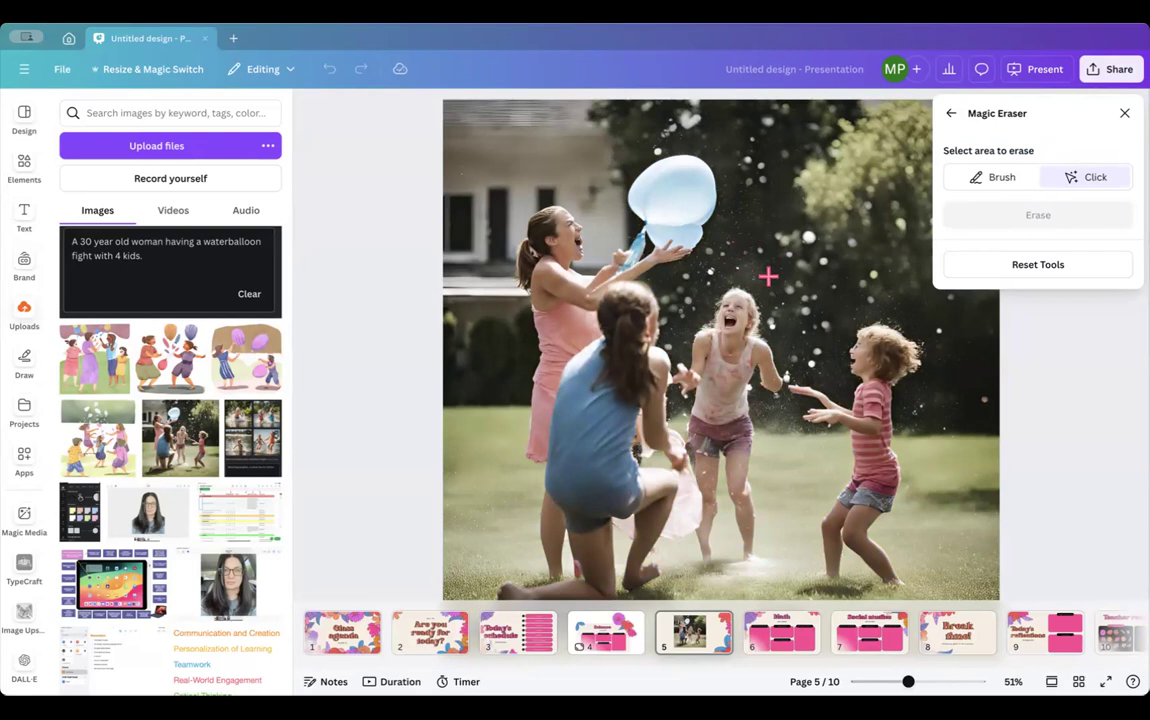
pyautogui.click(1124, 114)
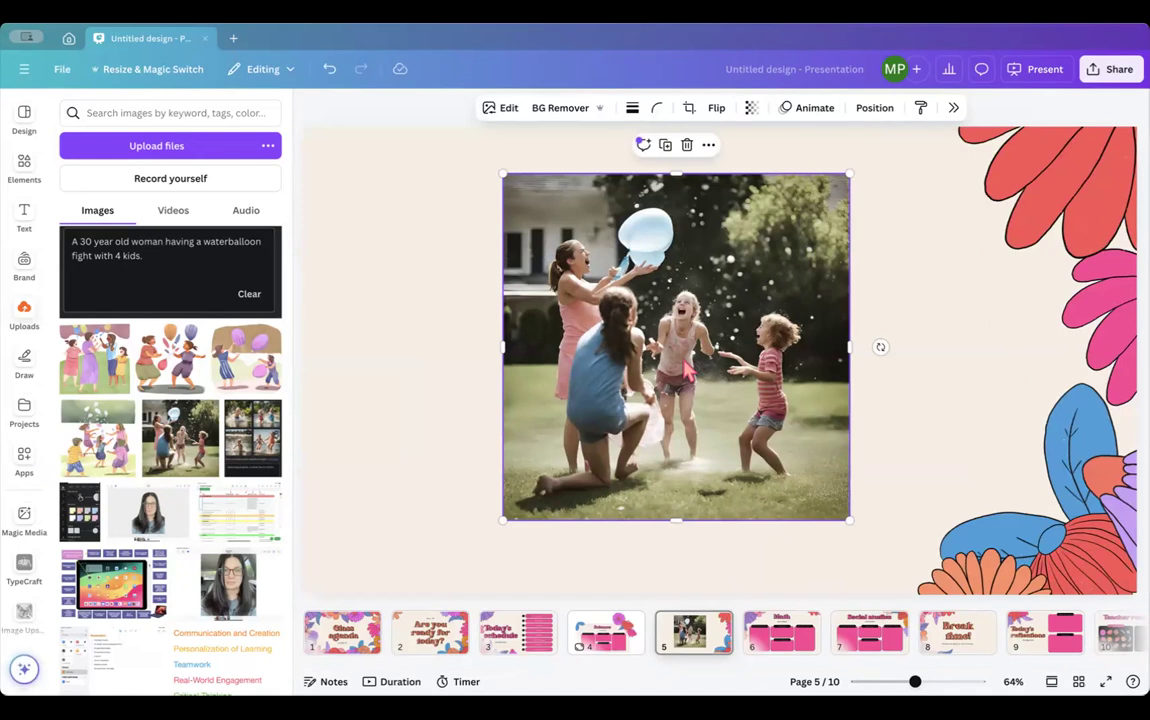
# - Try BG Remover on the water-balloon photo, undo it, and return to the image edit options
pyautogui.click(568, 108)
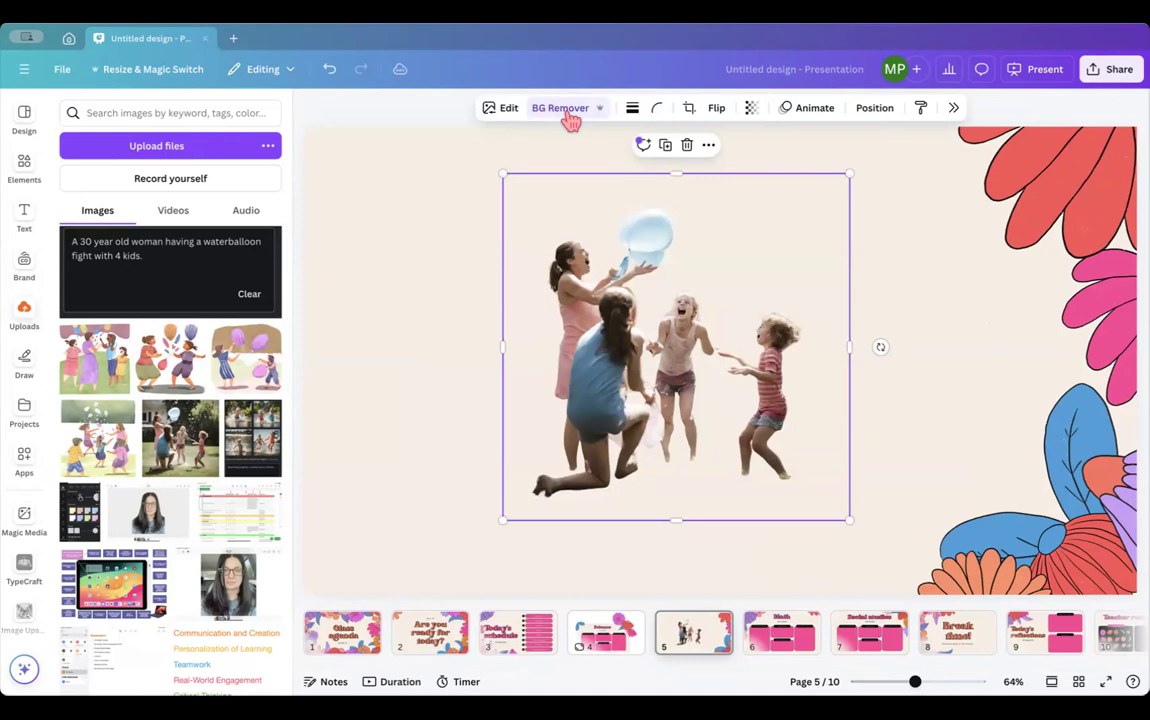
pyautogui.hotkey('ctrl', 'z')
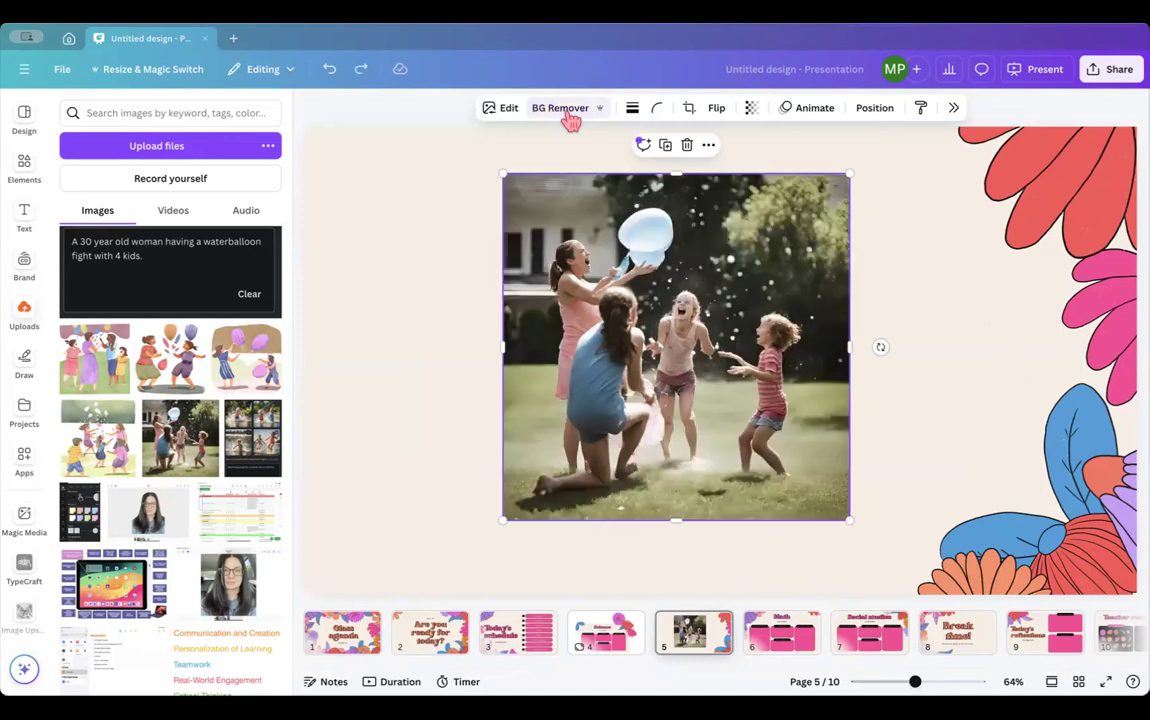
pyautogui.click(506, 112)
pyautogui.hscroll(2, 1077, 250)
pyautogui.hscroll(2, 1075, 256)
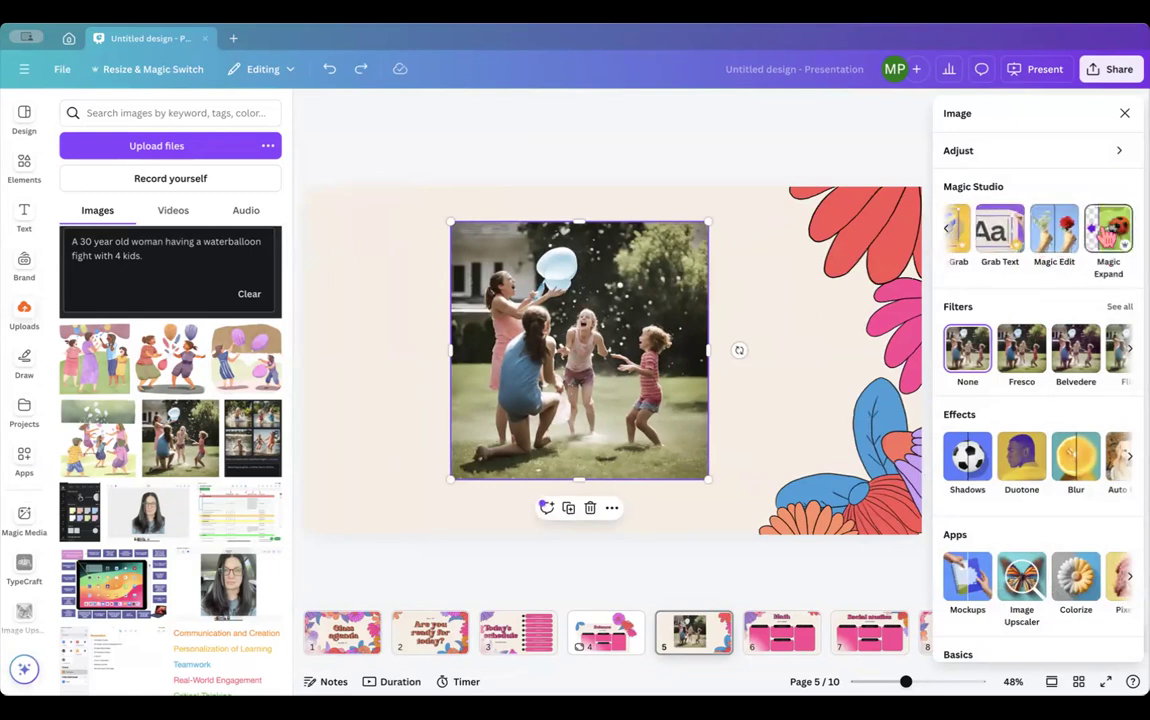
pyautogui.click(1108, 230)
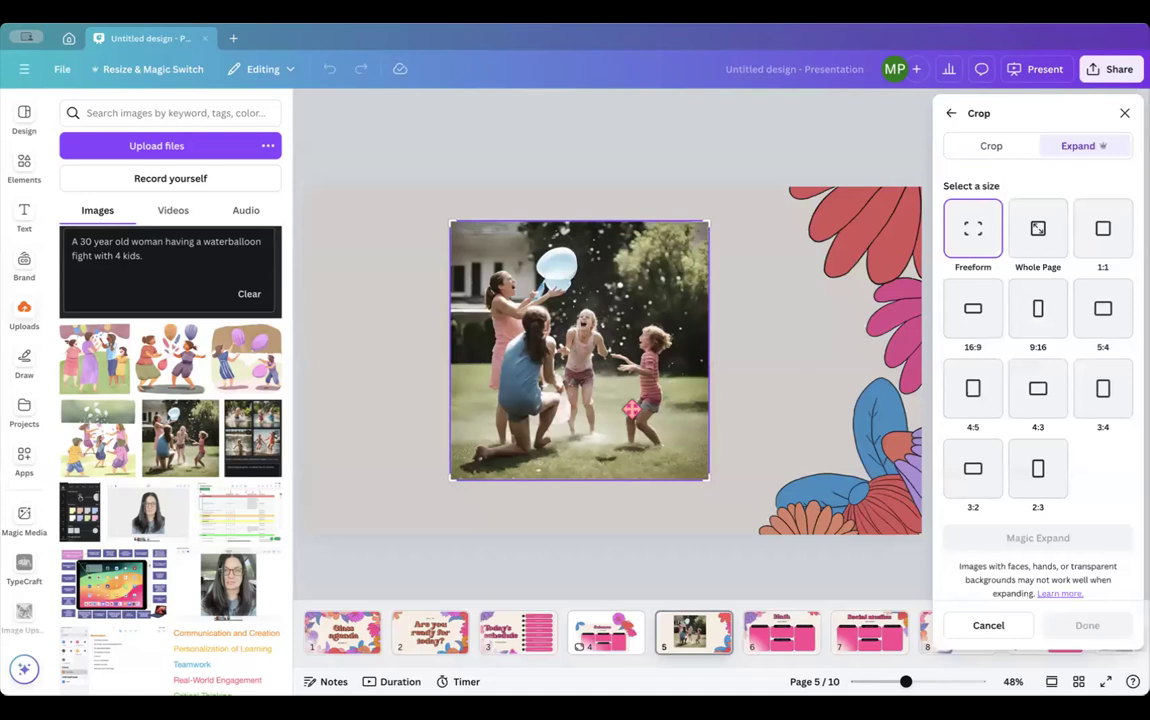
pyautogui.click(972, 312)
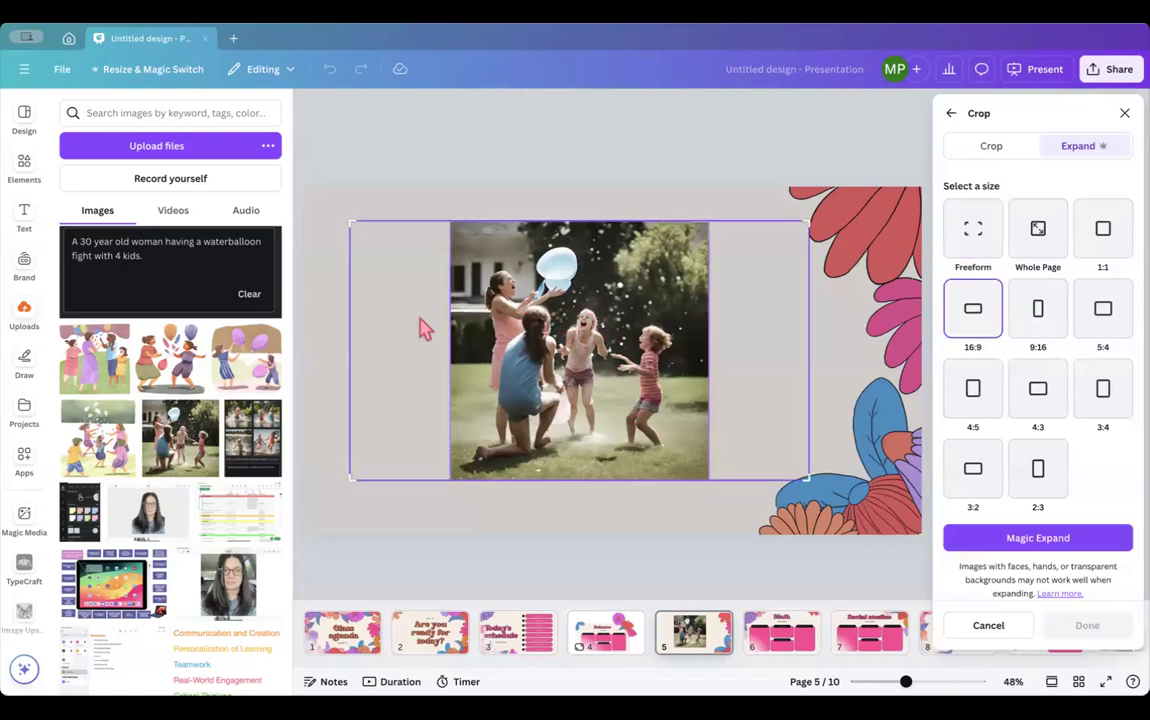
pyautogui.click(1019, 542)
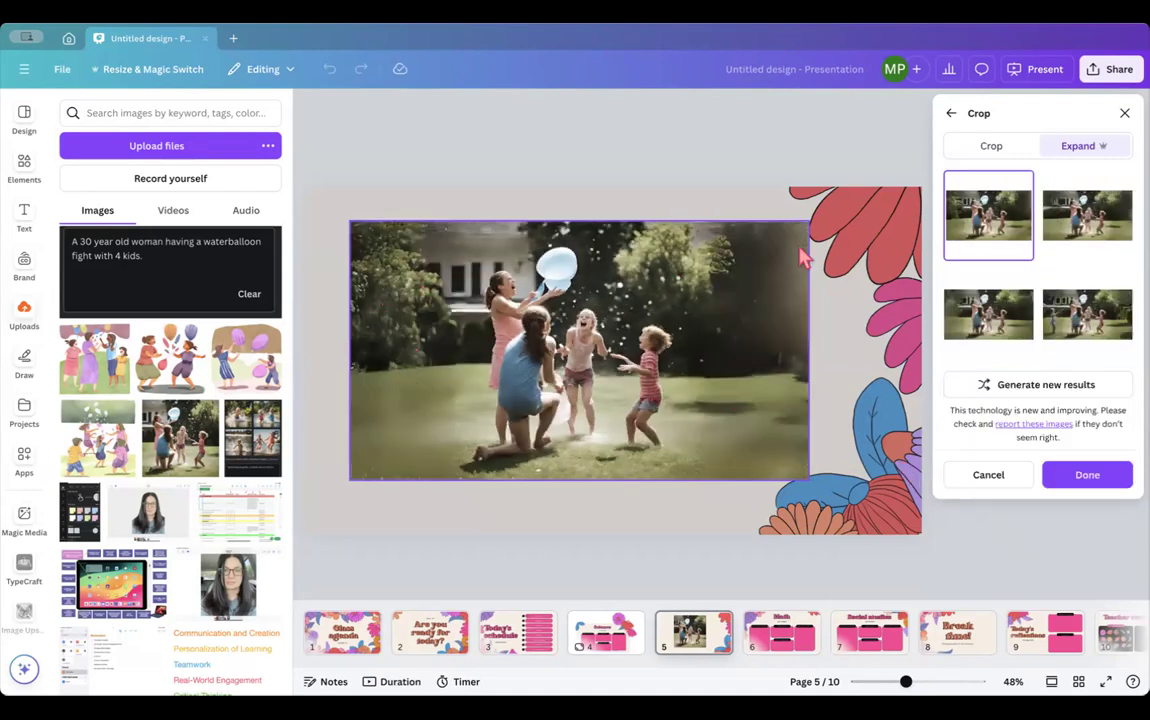
pyautogui.click(1065, 310)
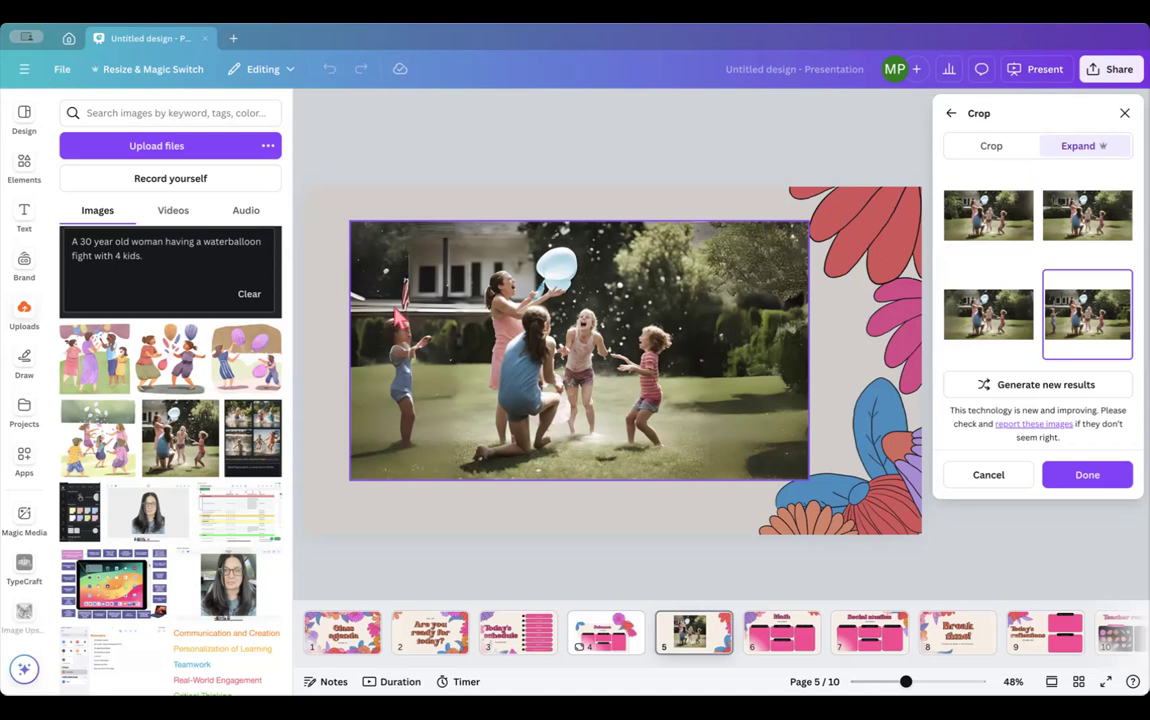
pyautogui.click(988, 474)
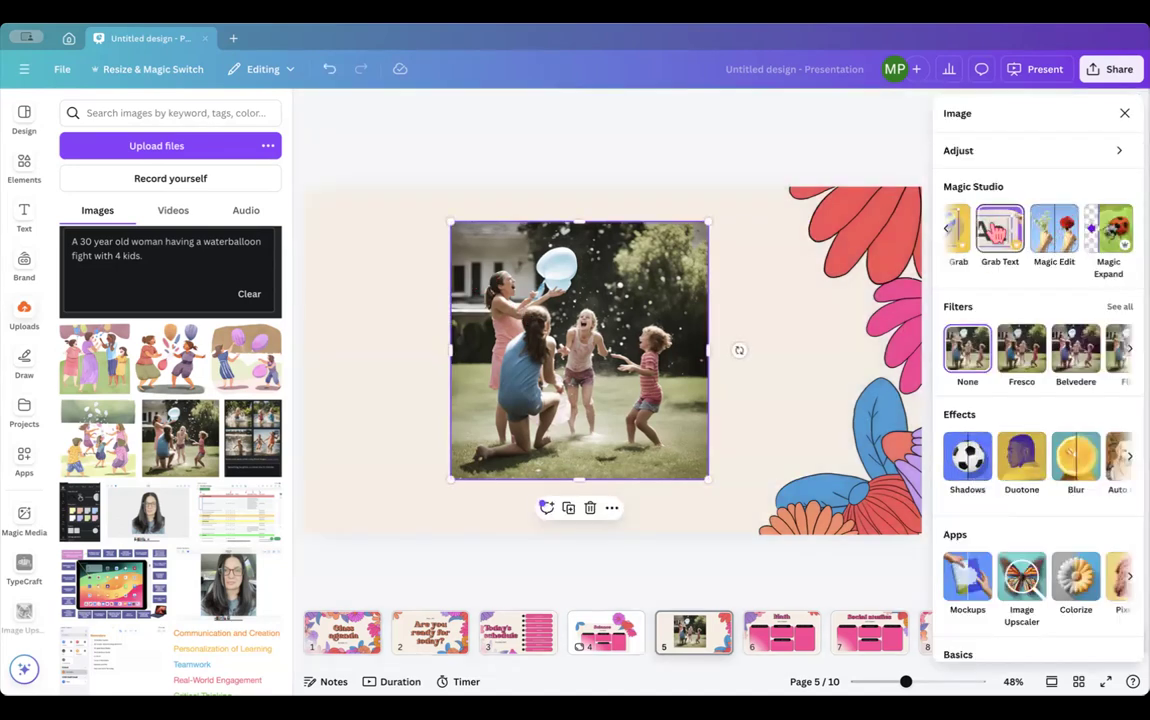
# - Look through the photo's Effects and Basics options without applying any, then close the panel
pyautogui.hscroll(-2, 996, 238)
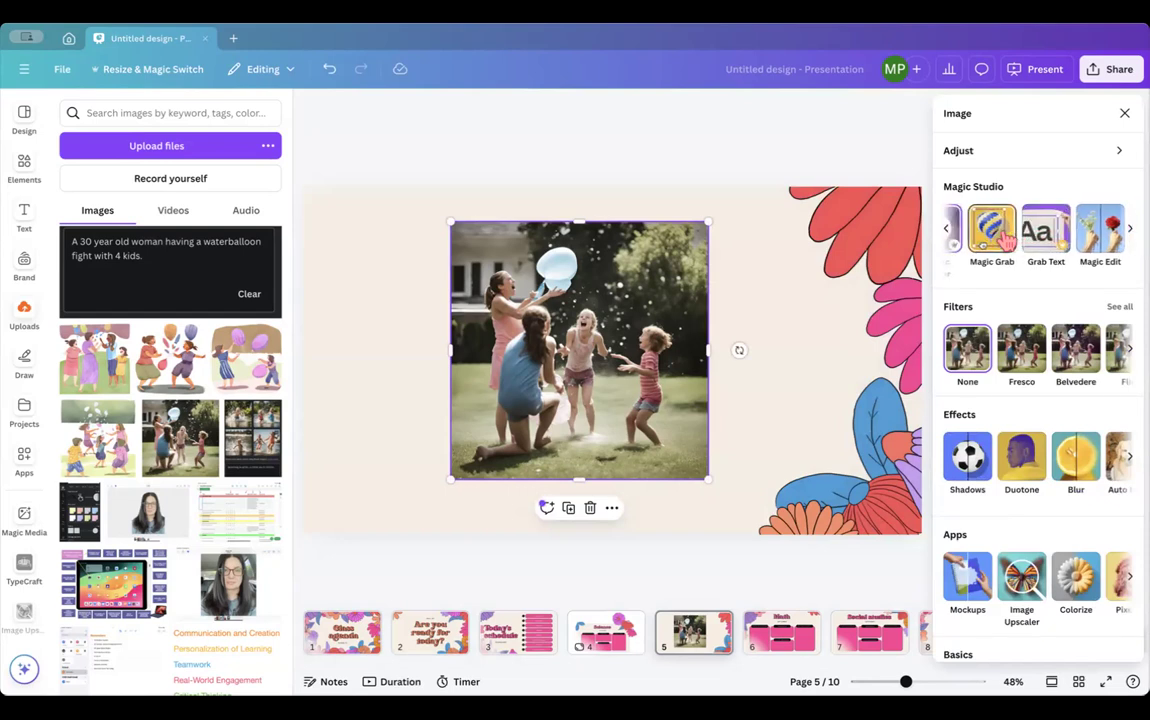
pyautogui.hscroll(2, 985, 236)
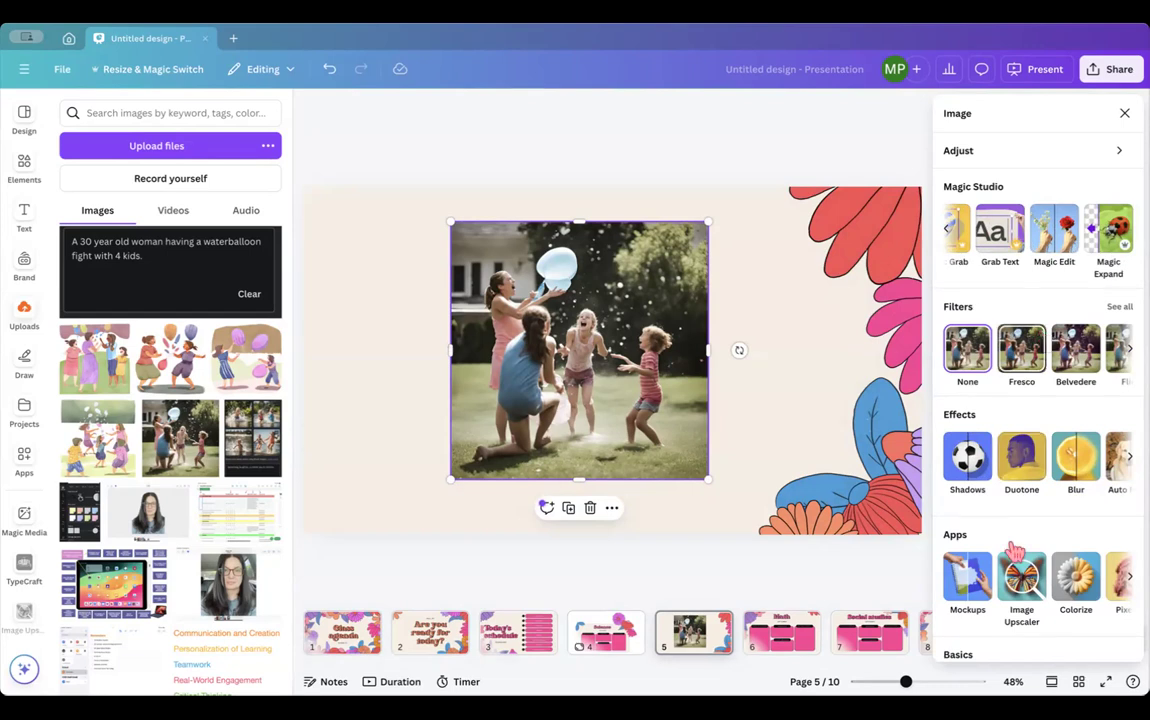
pyautogui.scroll(-2, 1022, 438)
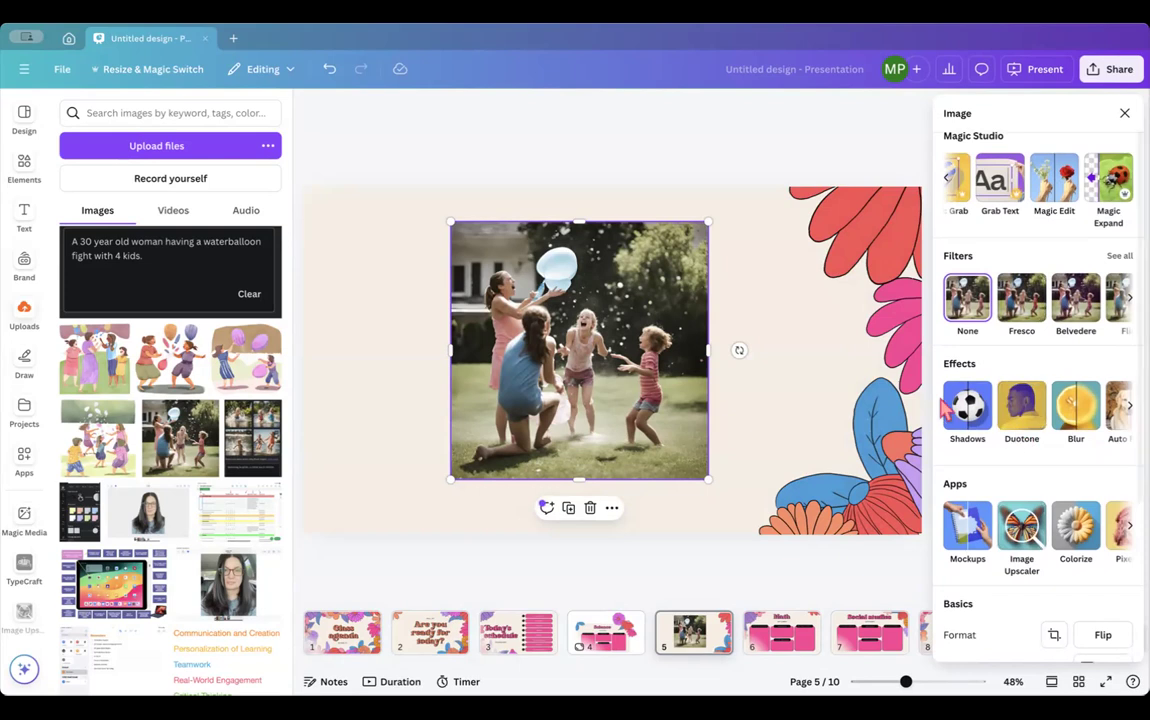
pyautogui.hscroll(2, 997, 400)
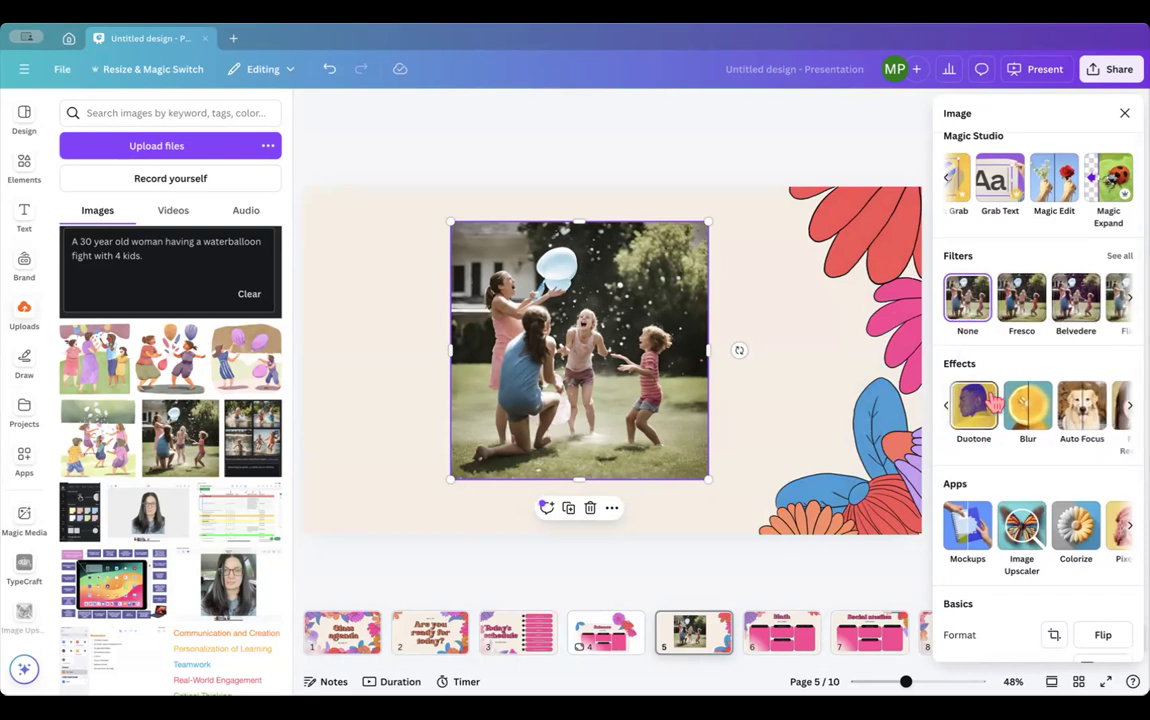
pyautogui.scroll(-5, 1013, 575)
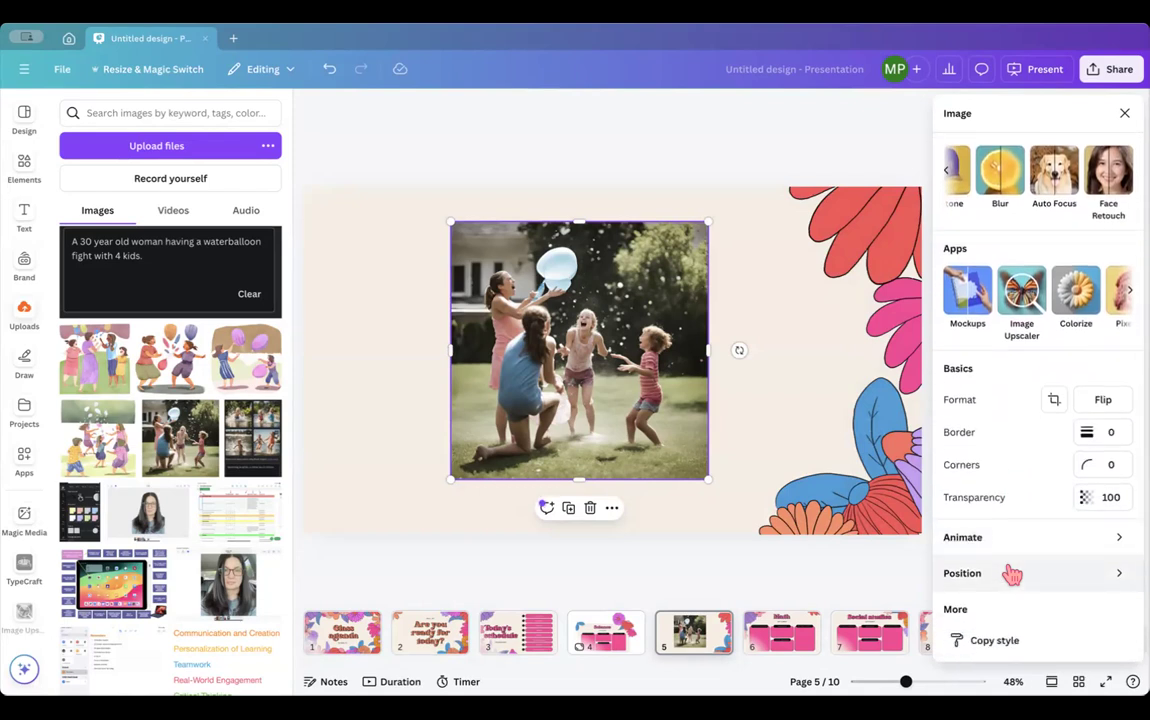
pyautogui.scroll(5, 1011, 572)
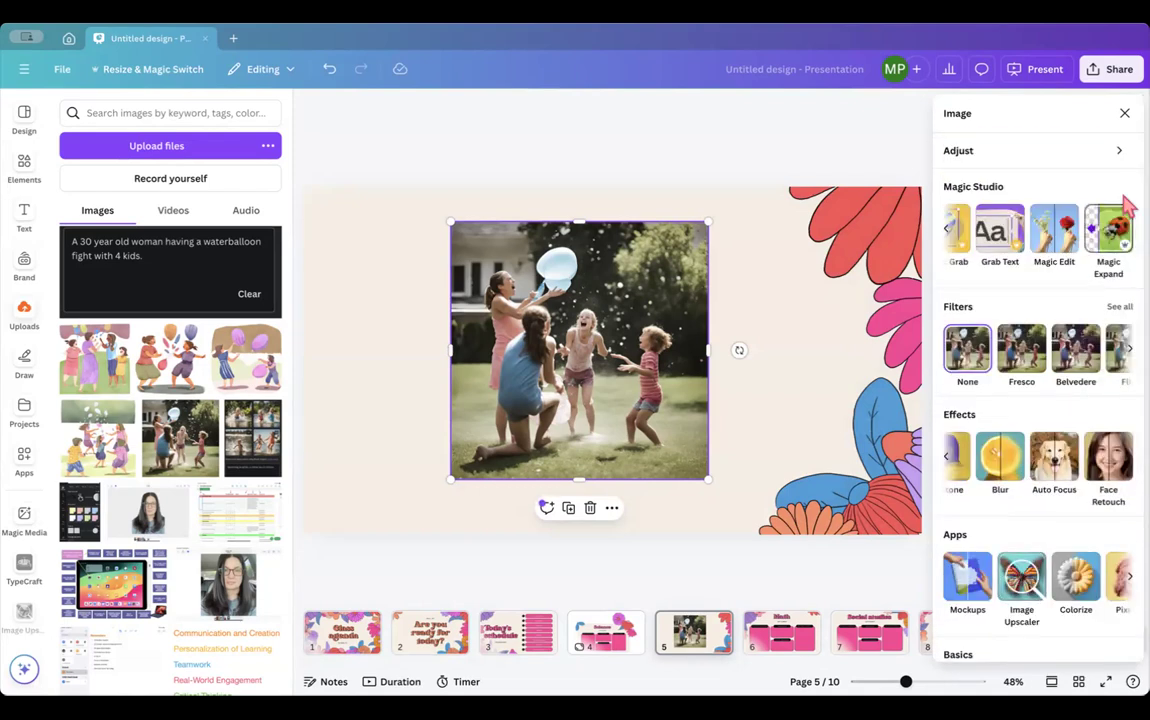
pyautogui.click(1124, 114)
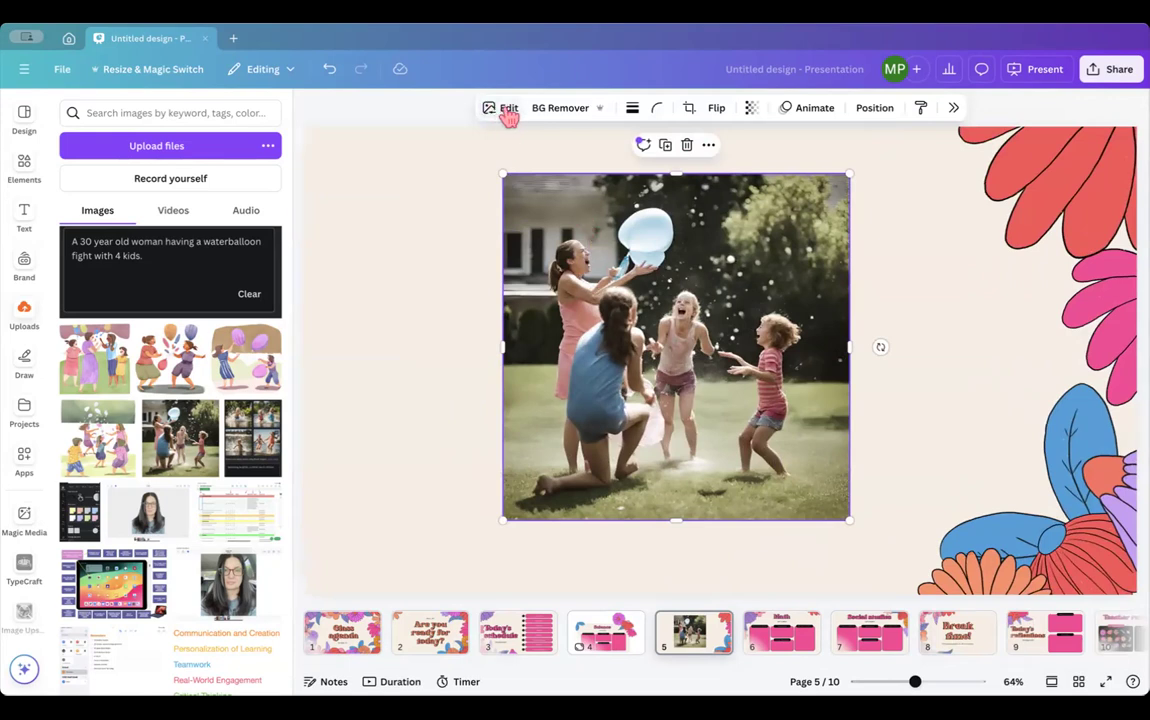
# - Shrink the water-balloon photo to the lower left and paste slide 8's 'Break time!' title onto slide 5
pyautogui.moveTo(578, 277); pyautogui.dragTo(477, 320)
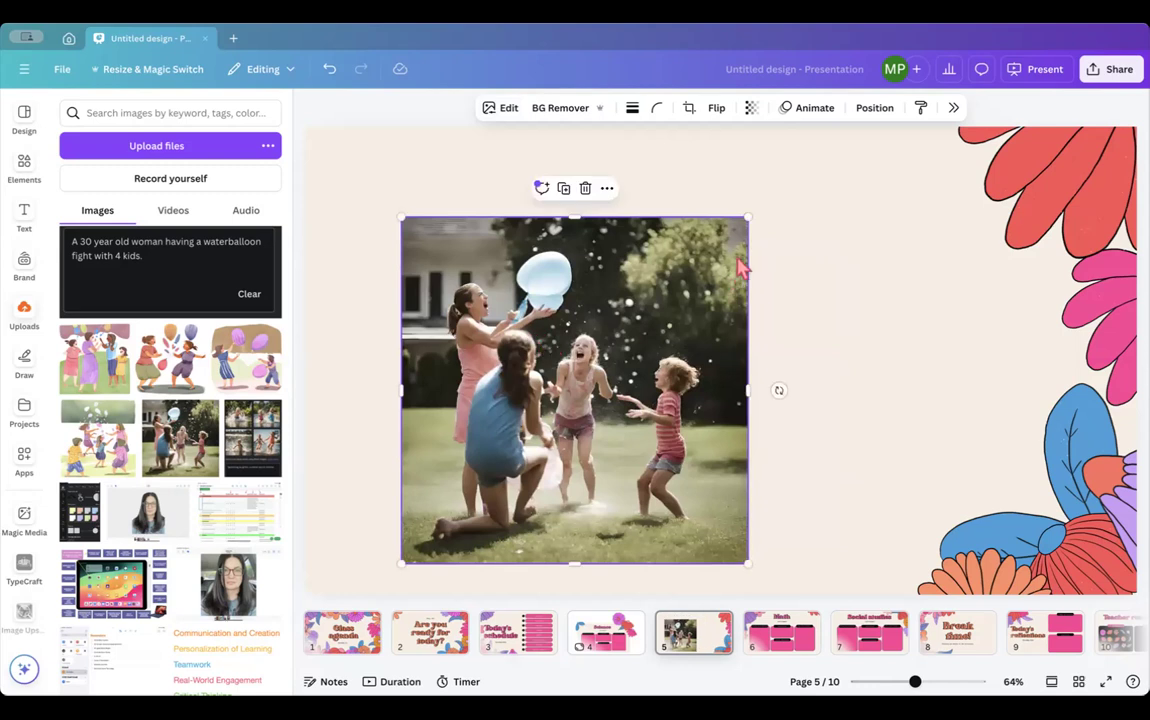
pyautogui.moveTo(748, 218); pyautogui.dragTo(639, 326)
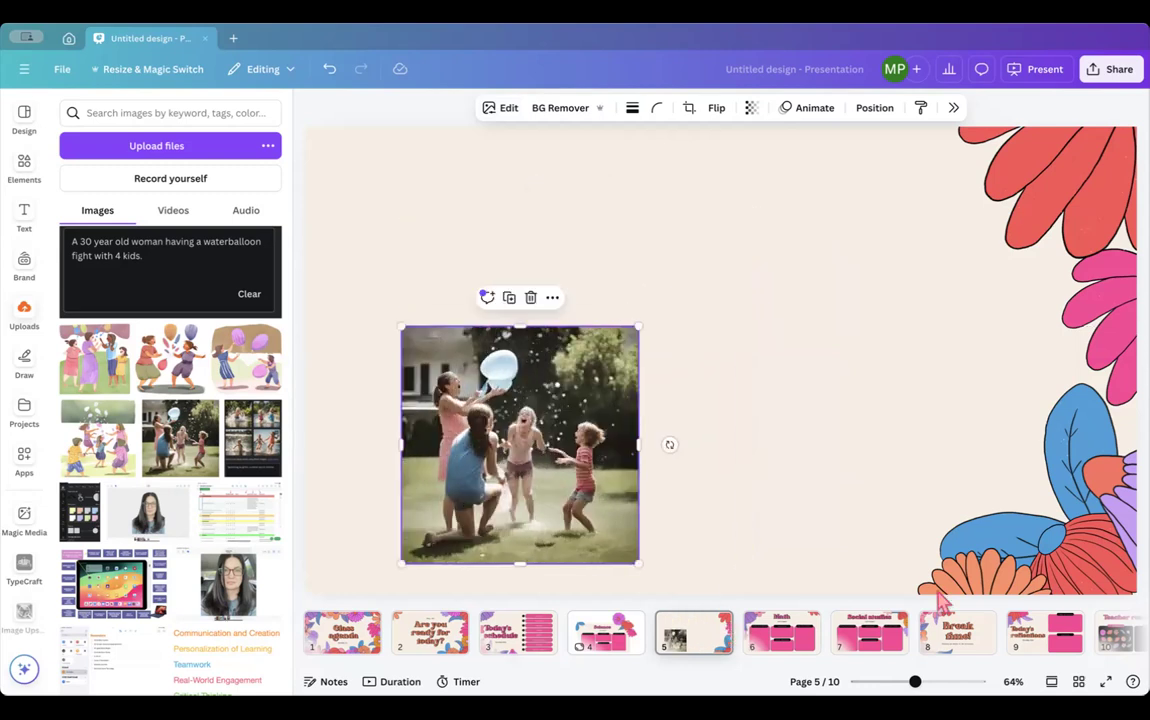
pyautogui.click(958, 638)
pyautogui.click(738, 325)
pyautogui.hotkey('ctrl', 'c')
pyautogui.click(693, 630)
pyautogui.hotkey('ctrl', 'v')
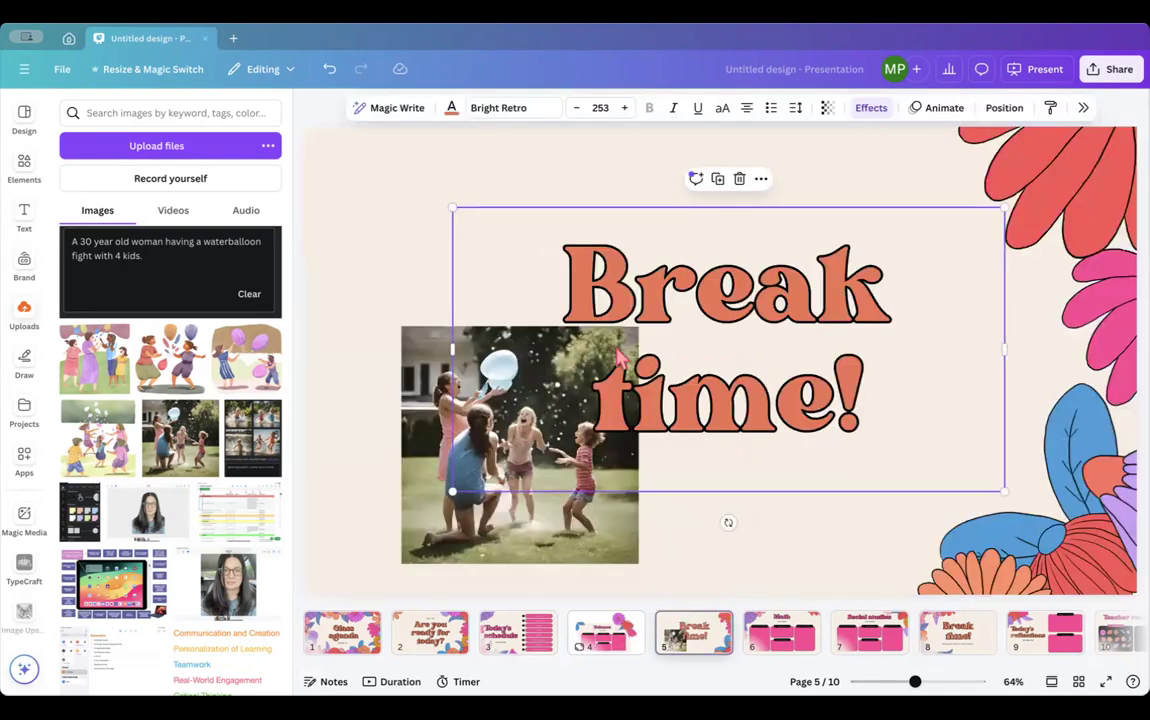
pyautogui.moveTo(576, 288); pyautogui.dragTo(643, 254)
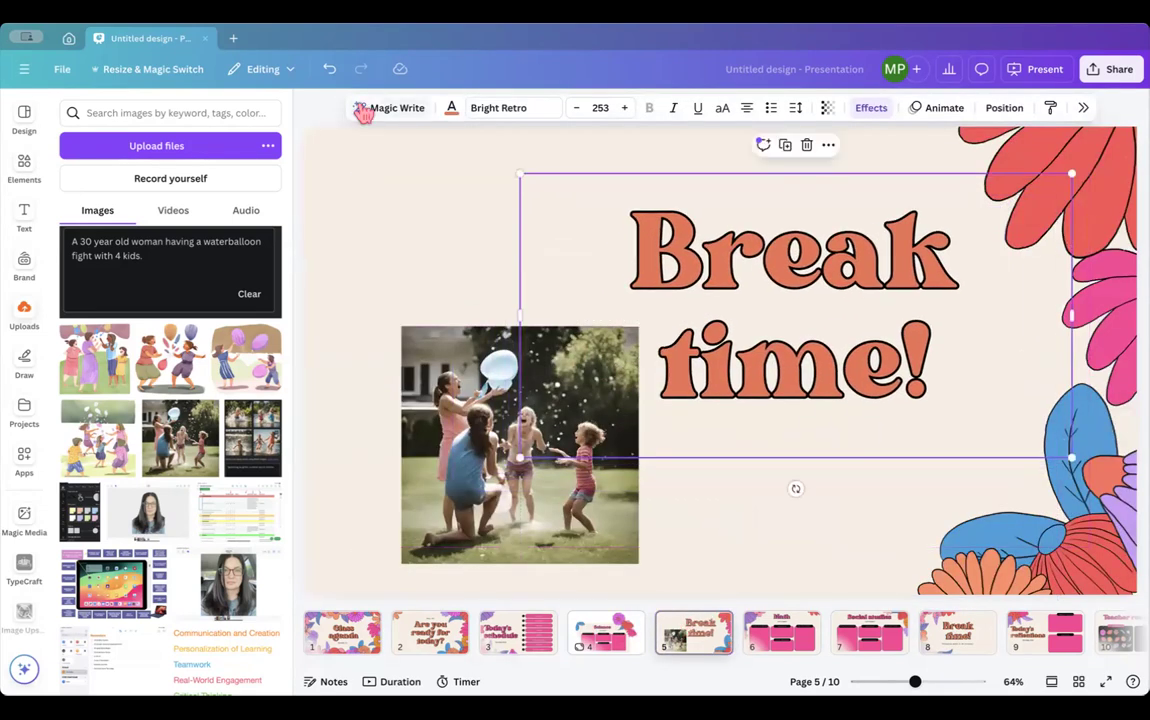
pyautogui.click(871, 110)
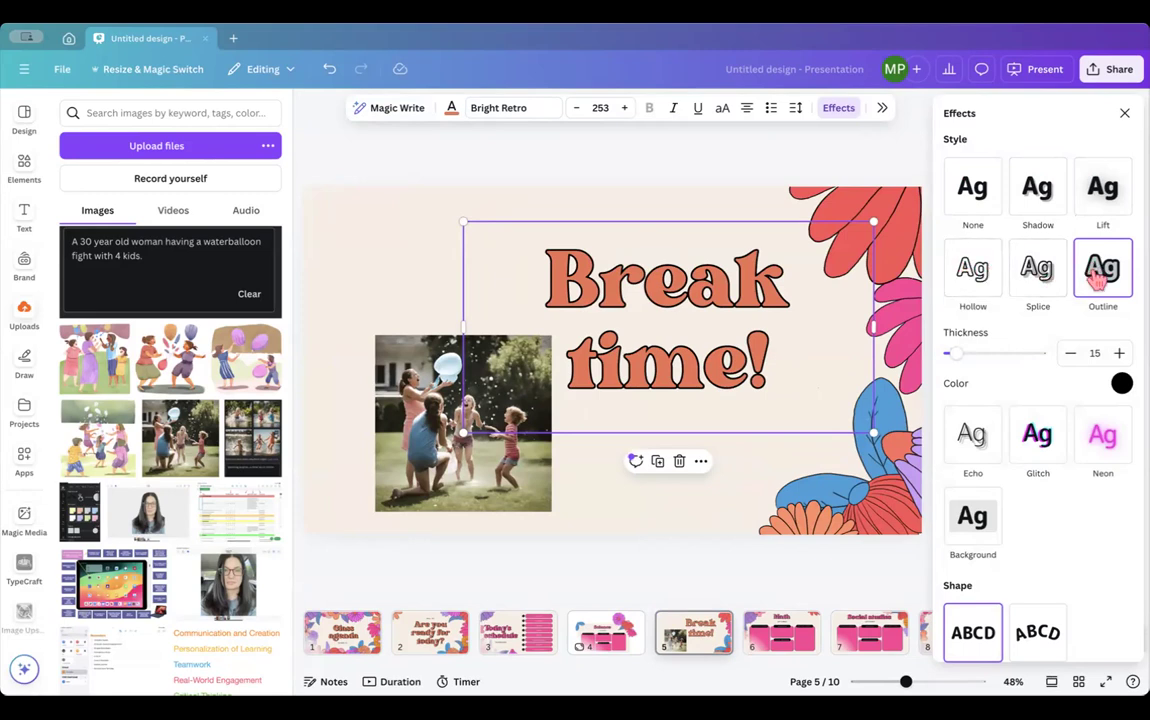
pyautogui.scroll(-1, 1048, 382)
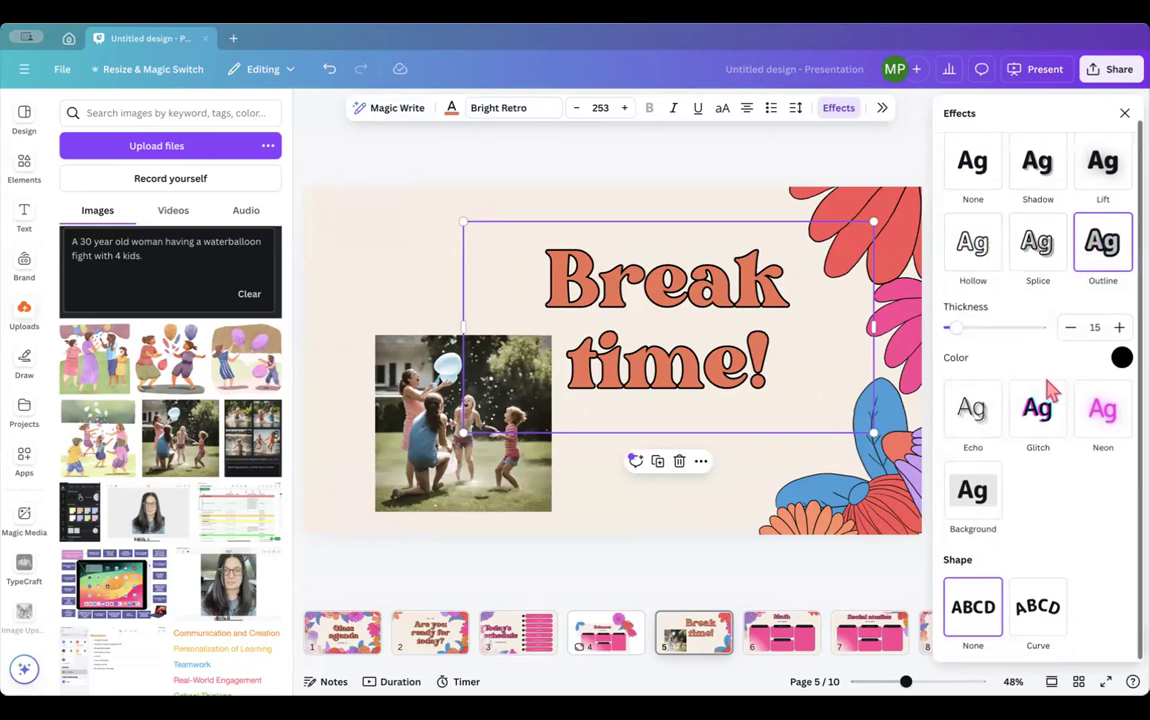
pyautogui.click(1038, 603)
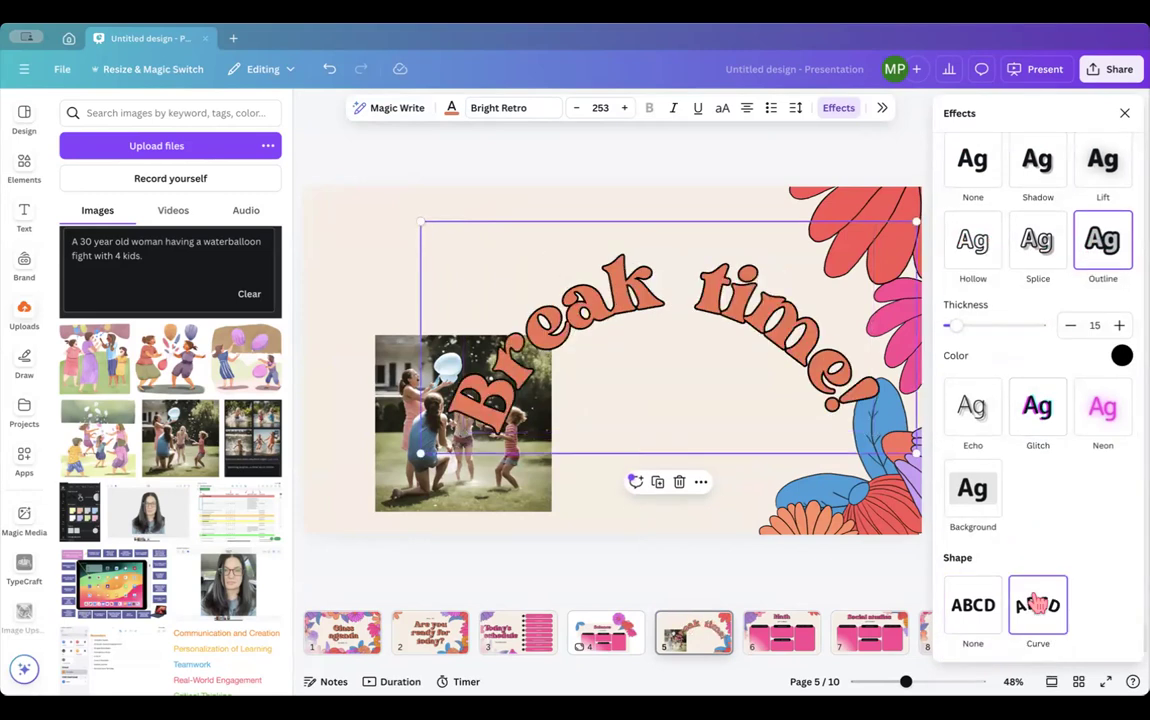
pyautogui.click(972, 604)
pyautogui.click(1040, 603)
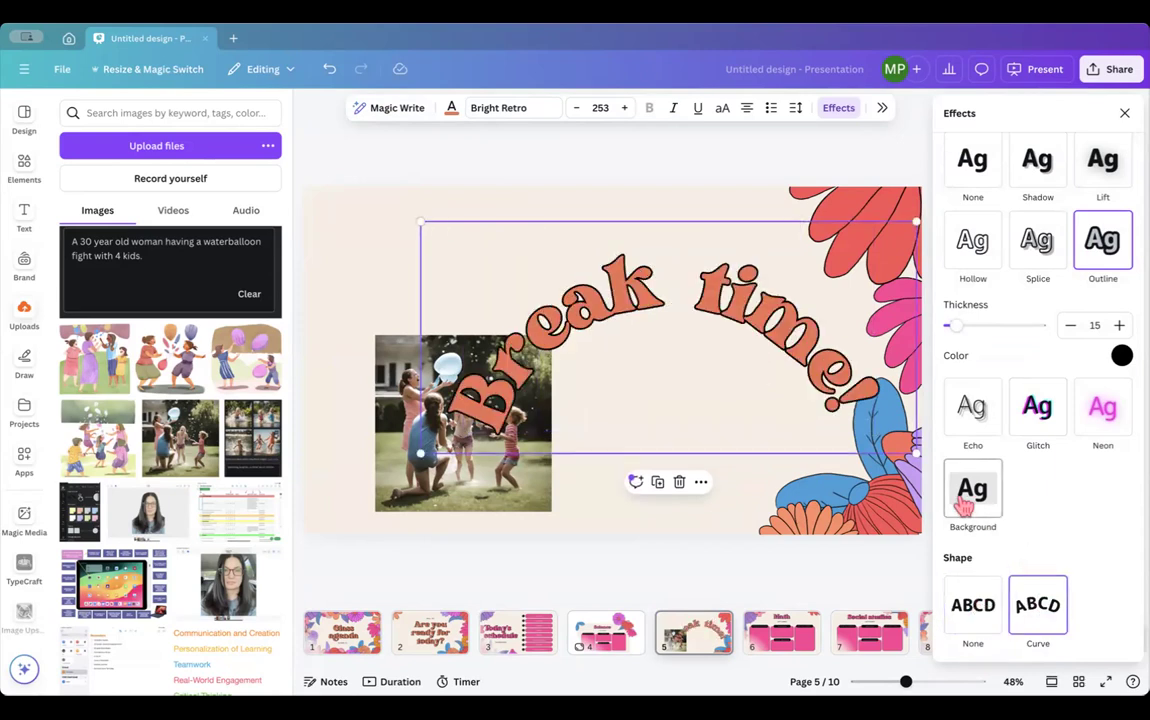
pyautogui.scroll(-1, 1013, 596)
pyautogui.moveTo(1036, 631)
pyautogui.mouseDown()
pyautogui.moveTo(1012, 636)
pyautogui.moveTo(1030, 636)
pyautogui.mouseUp()
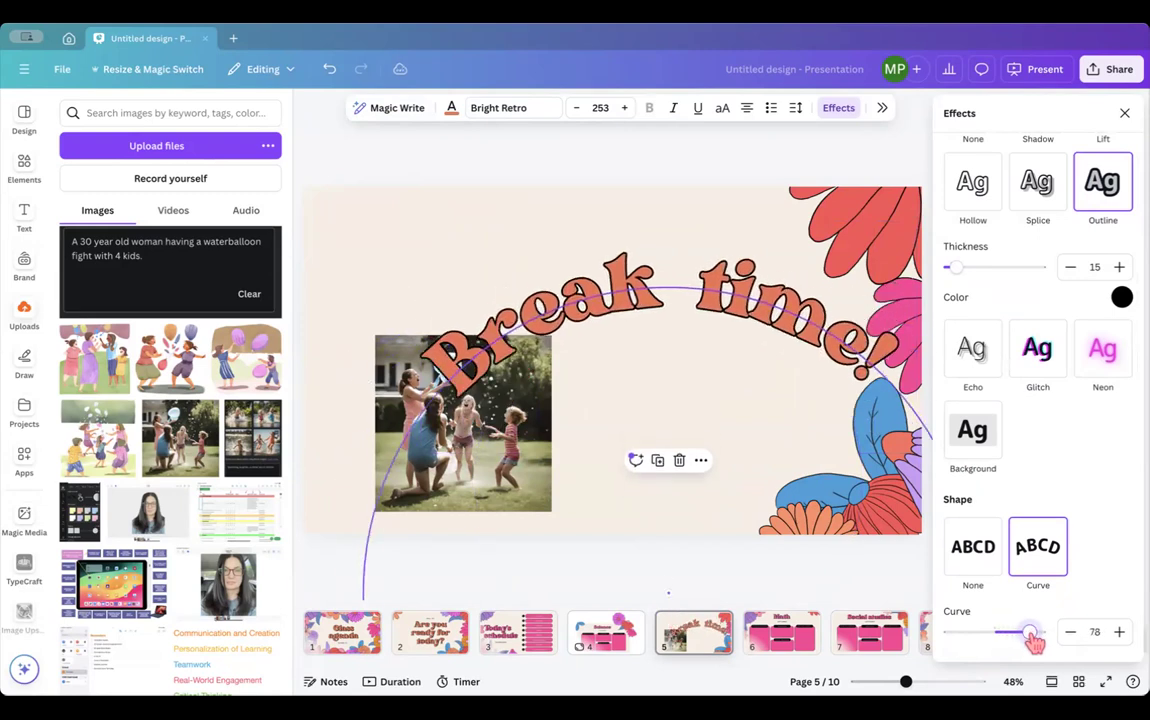
pyautogui.click(974, 550)
pyautogui.scroll(1, 1038, 350)
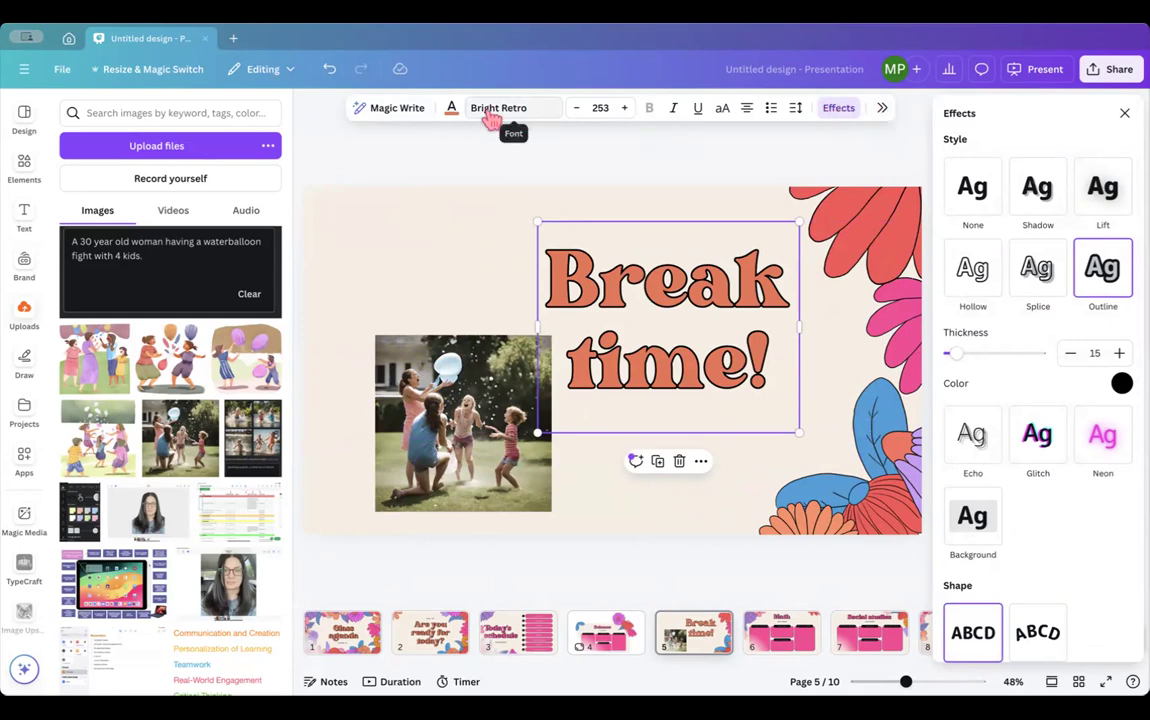
pyautogui.click(1124, 113)
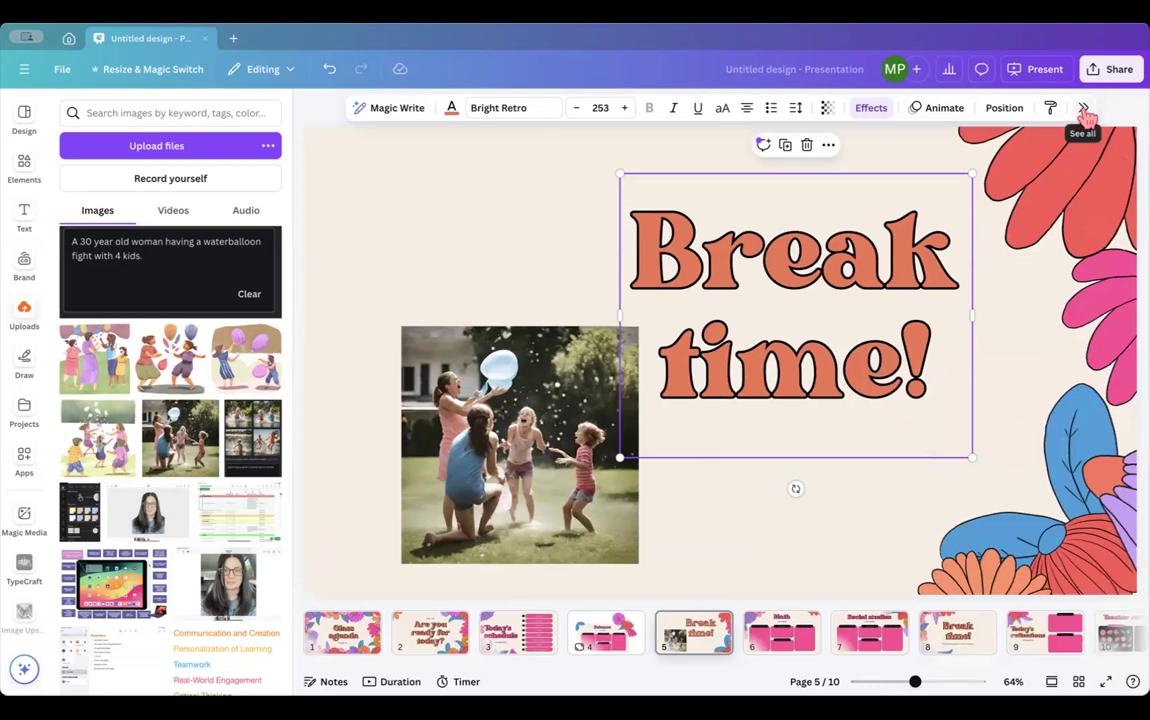
pyautogui.click(1082, 110)
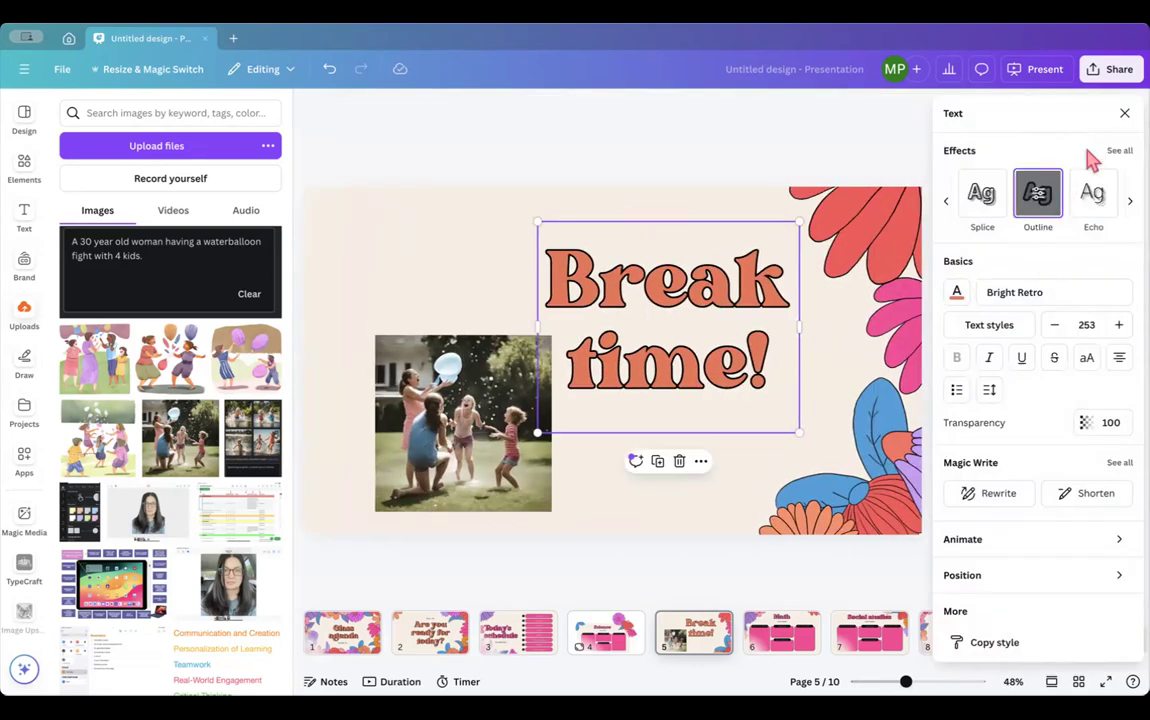
pyautogui.click(1124, 113)
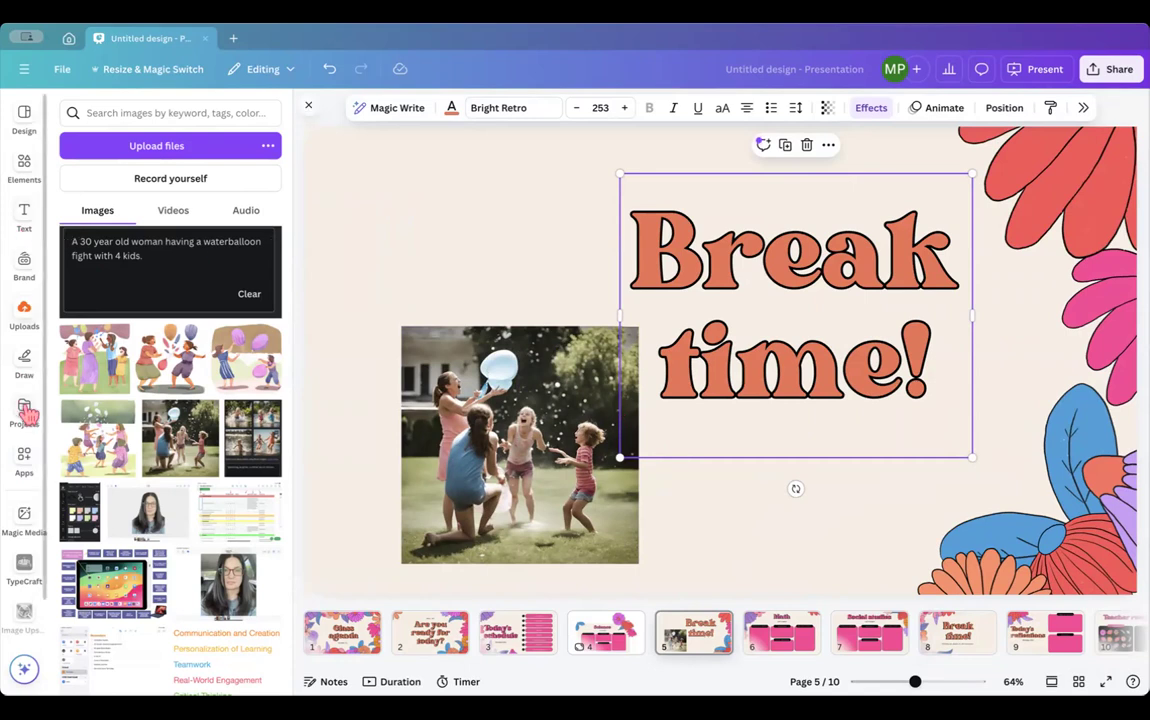
# - Drag the water-balloon photo to slide 5's right edge so it partly overlaps 'time!'
pyautogui.scroll(-1, 27, 414)
pyautogui.moveTo(441, 383); pyautogui.dragTo(893, 373)
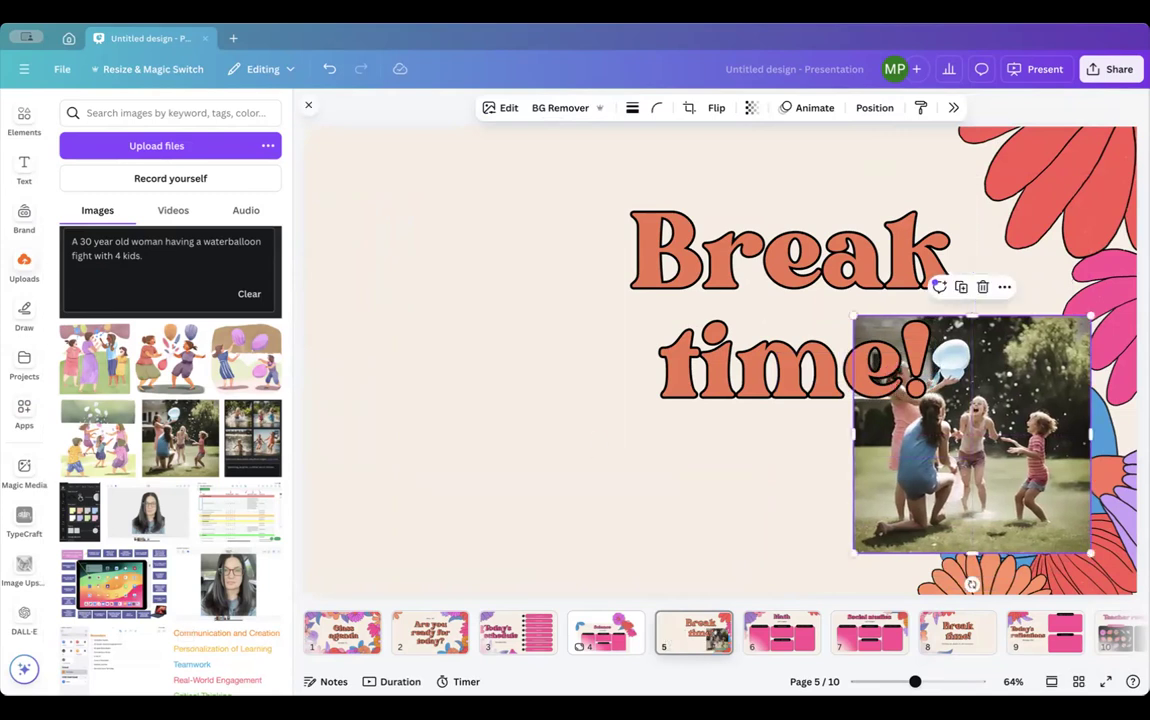
pyautogui.press('super+Tab')
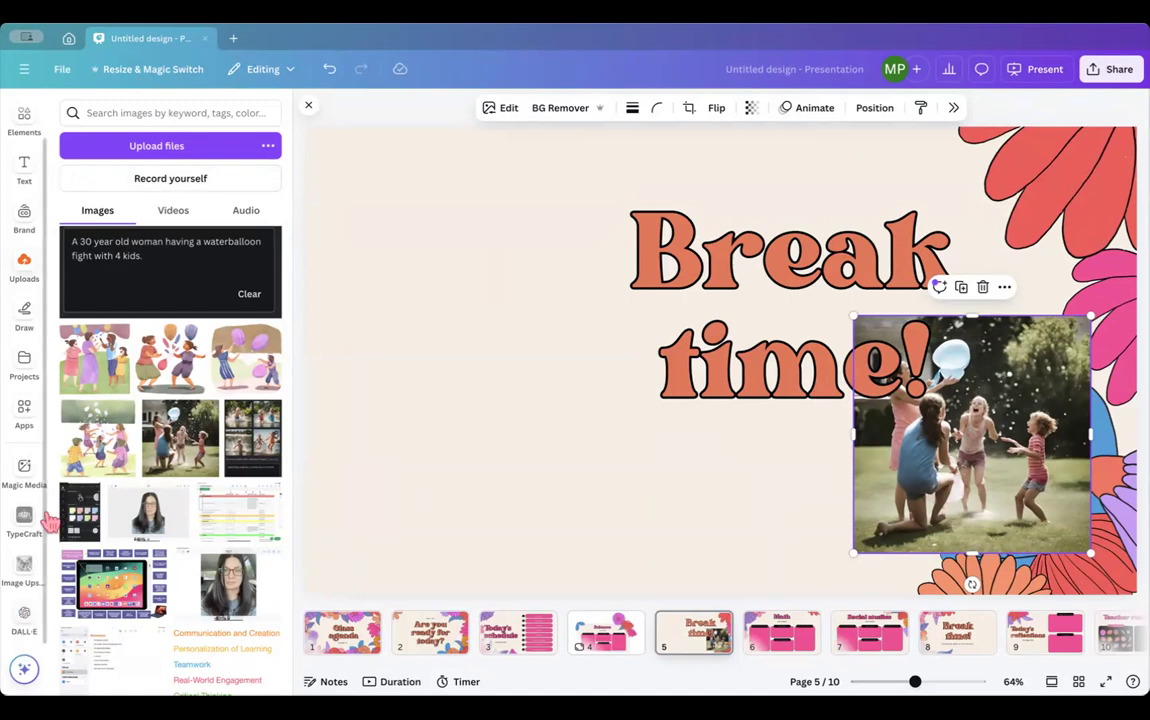
# - Generate a QR code for the pasted Google Docs link with the QR Code app
pyautogui.click(22, 405)
pyautogui.click(95, 112)
pyautogui.write('Q')
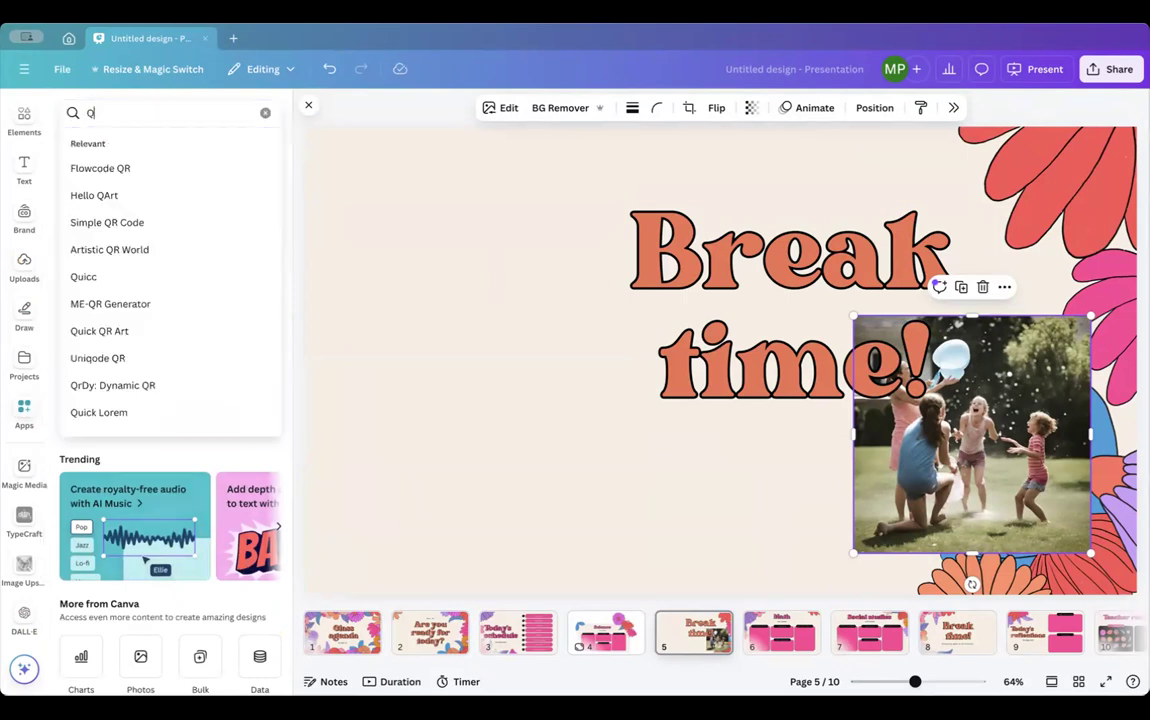
pyautogui.write('R code')
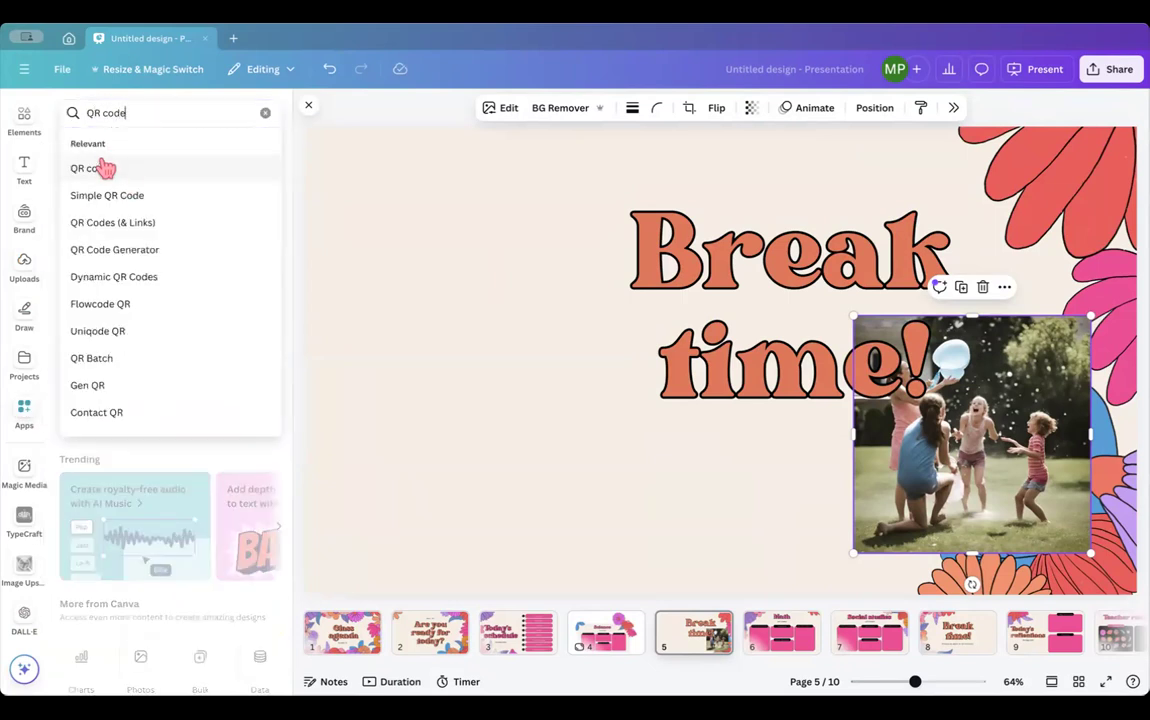
pyautogui.click(106, 168)
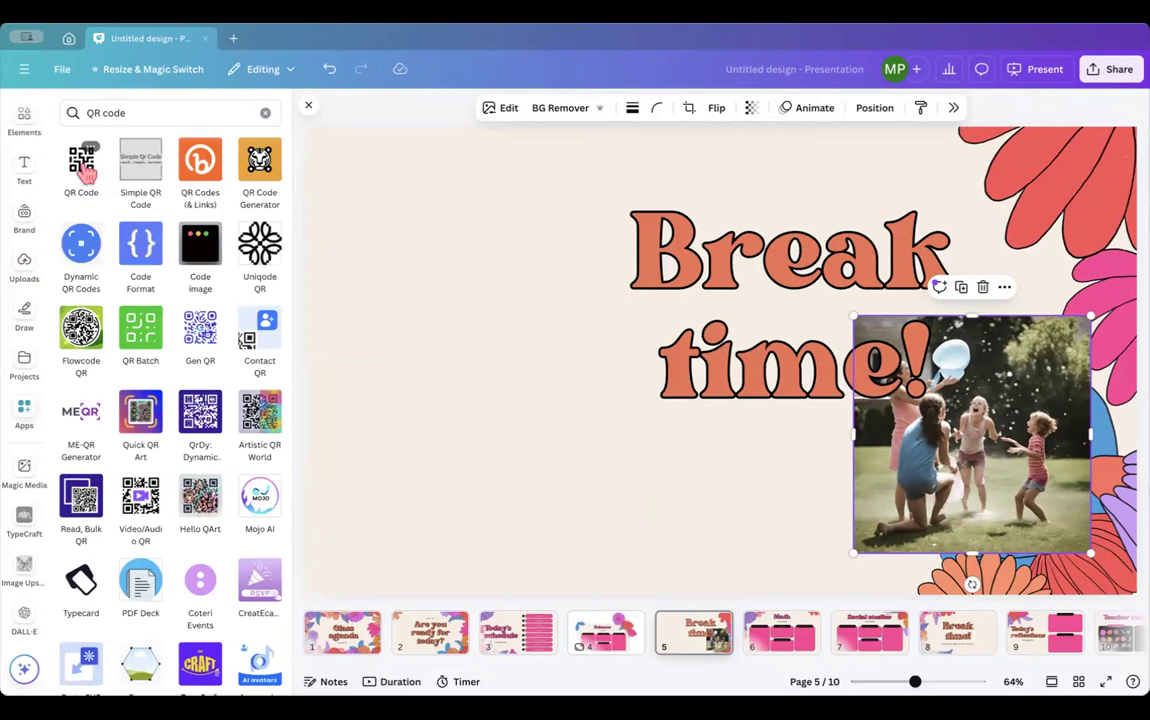
pyautogui.click(82, 168)
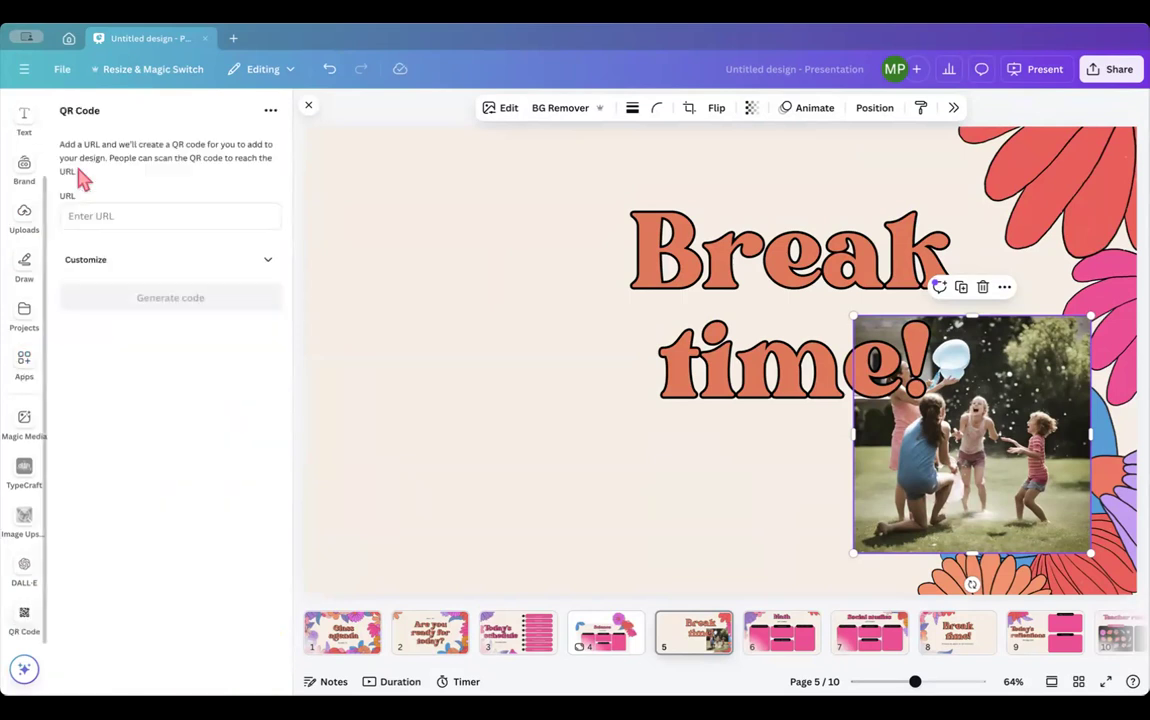
pyautogui.click(92, 214)
pyautogui.hotkey('ctrl', 'v')
pyautogui.click(130, 305)
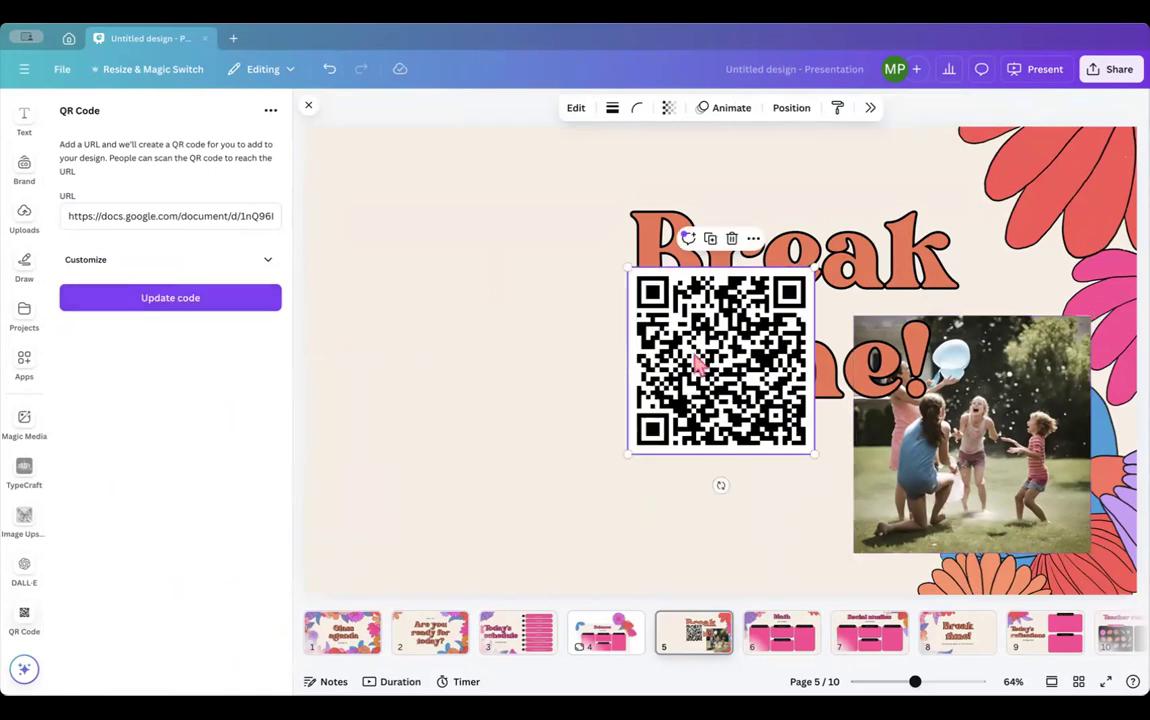
# - Move the QR code to the slide's upper left and enlarge it to about 285 px
pyautogui.moveTo(705, 322); pyautogui.dragTo(410, 266)
pyautogui.moveTo(519, 400)
pyautogui.mouseDown()
pyautogui.moveTo(619, 500)
pyautogui.moveTo(518, 415)
pyautogui.mouseUp()
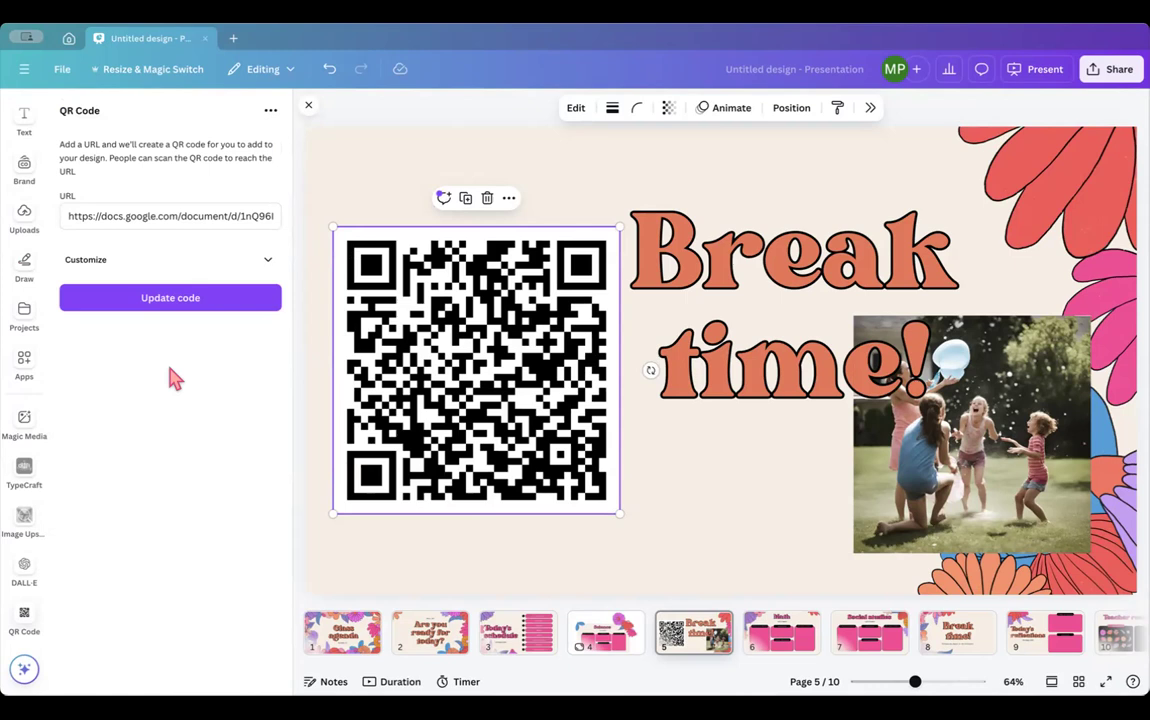
pyautogui.scroll(2, 30, 172)
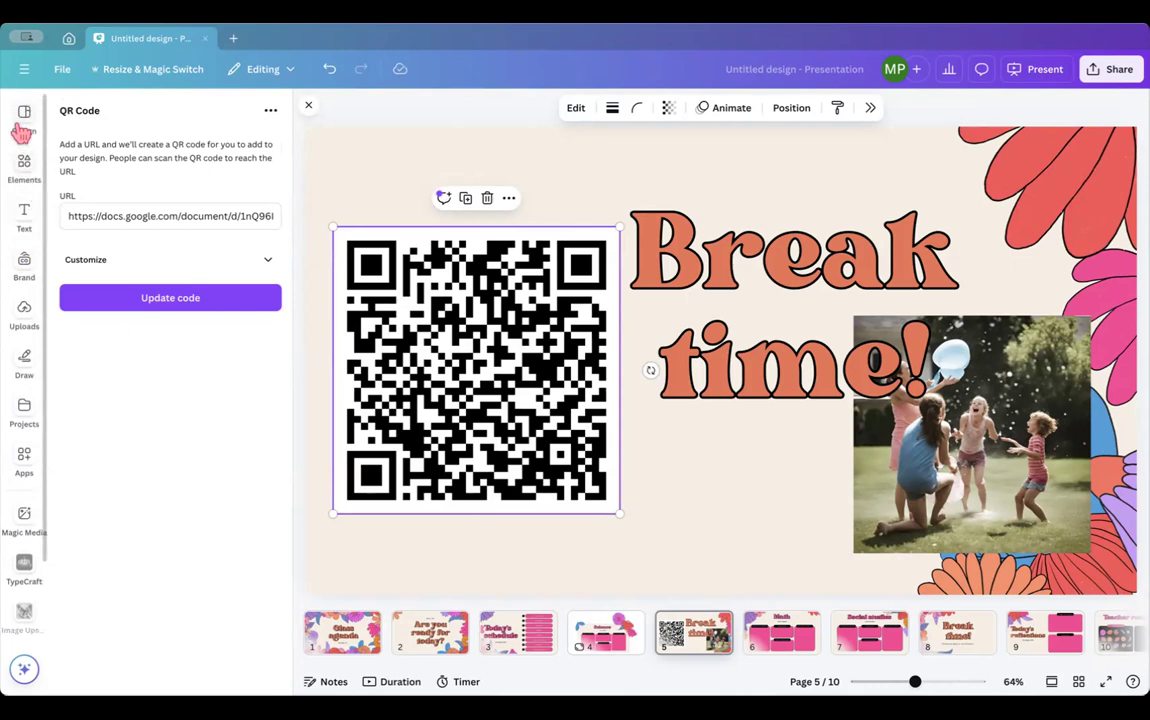
pyautogui.click(22, 118)
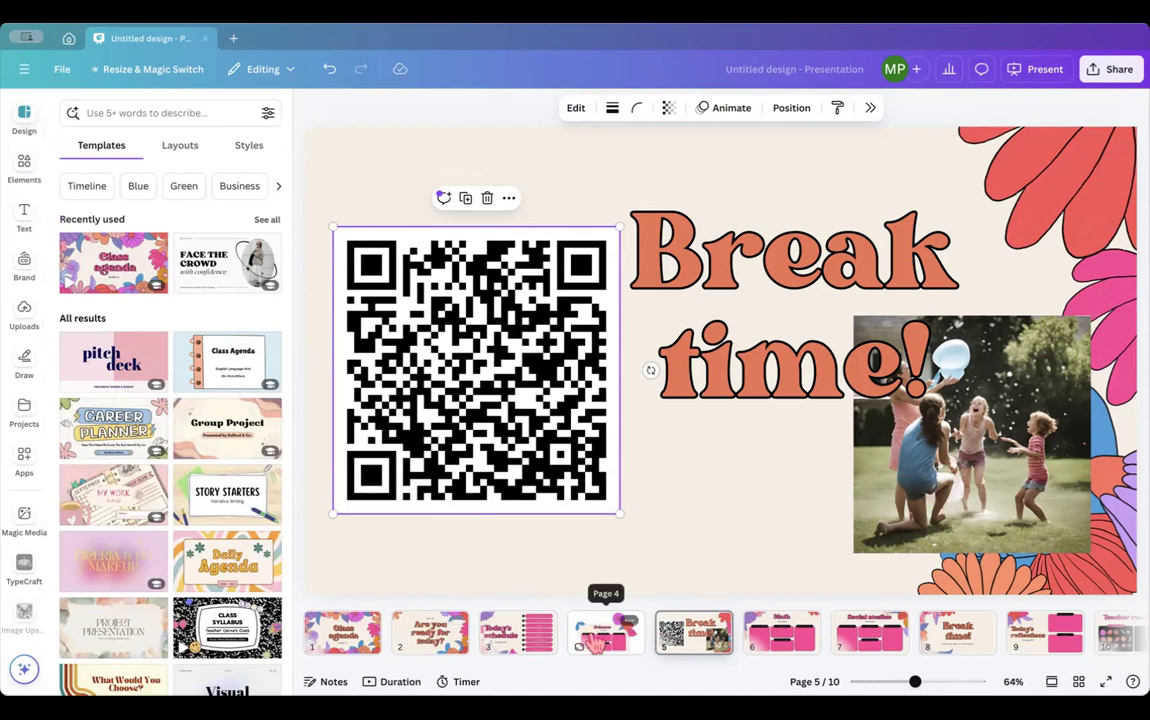
# - Widen the 'Break time!' heading box leftward and shift it up and right on slide 5
pyautogui.click(760, 643)
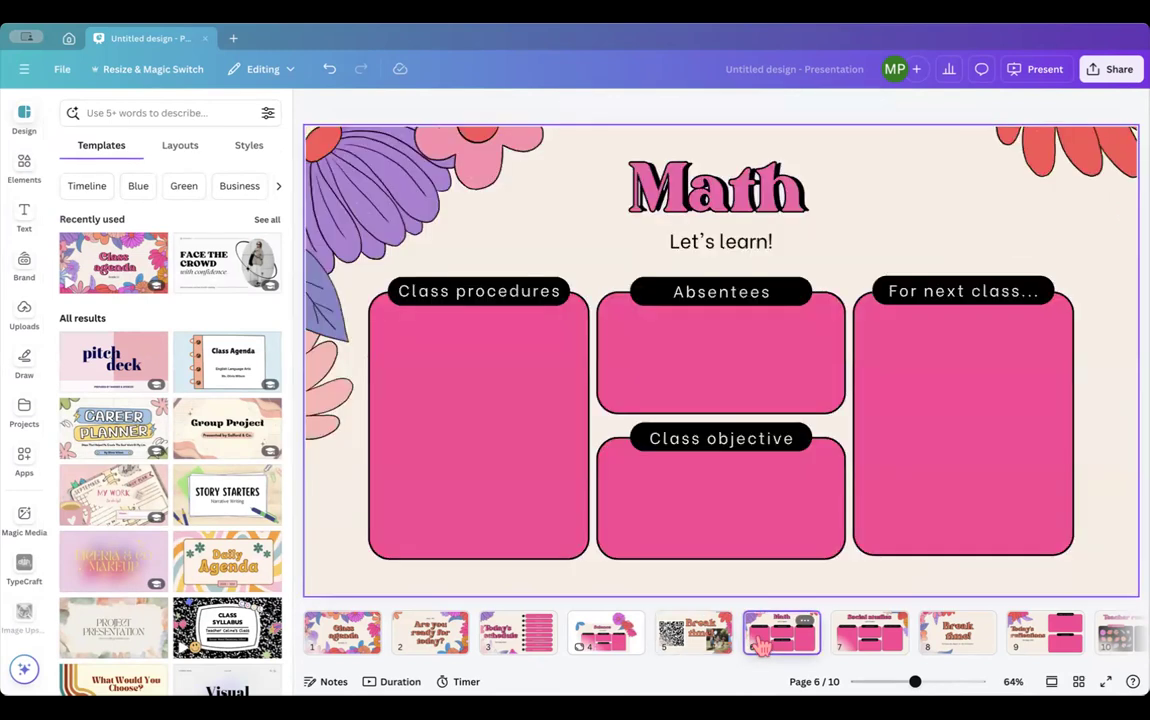
pyautogui.click(693, 633)
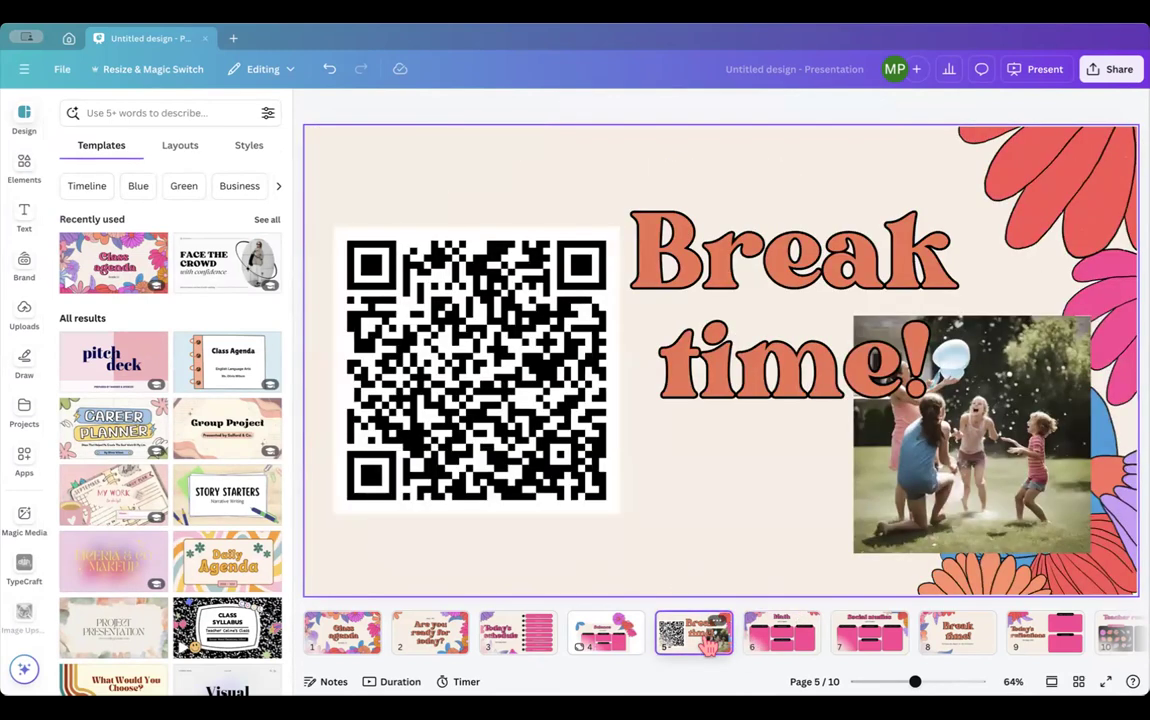
pyautogui.click(634, 318)
pyautogui.moveTo(620, 316); pyautogui.dragTo(377, 316)
pyautogui.moveTo(733, 300); pyautogui.dragTo(879, 245)
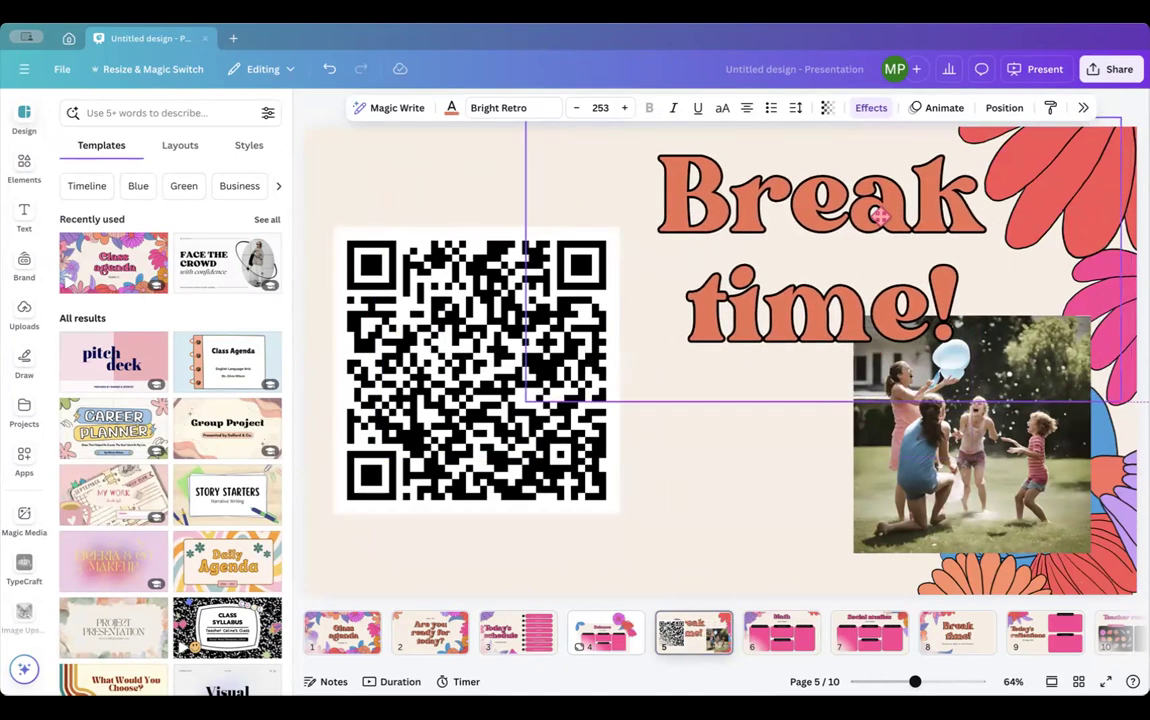
pyautogui.rightClick(690, 640)
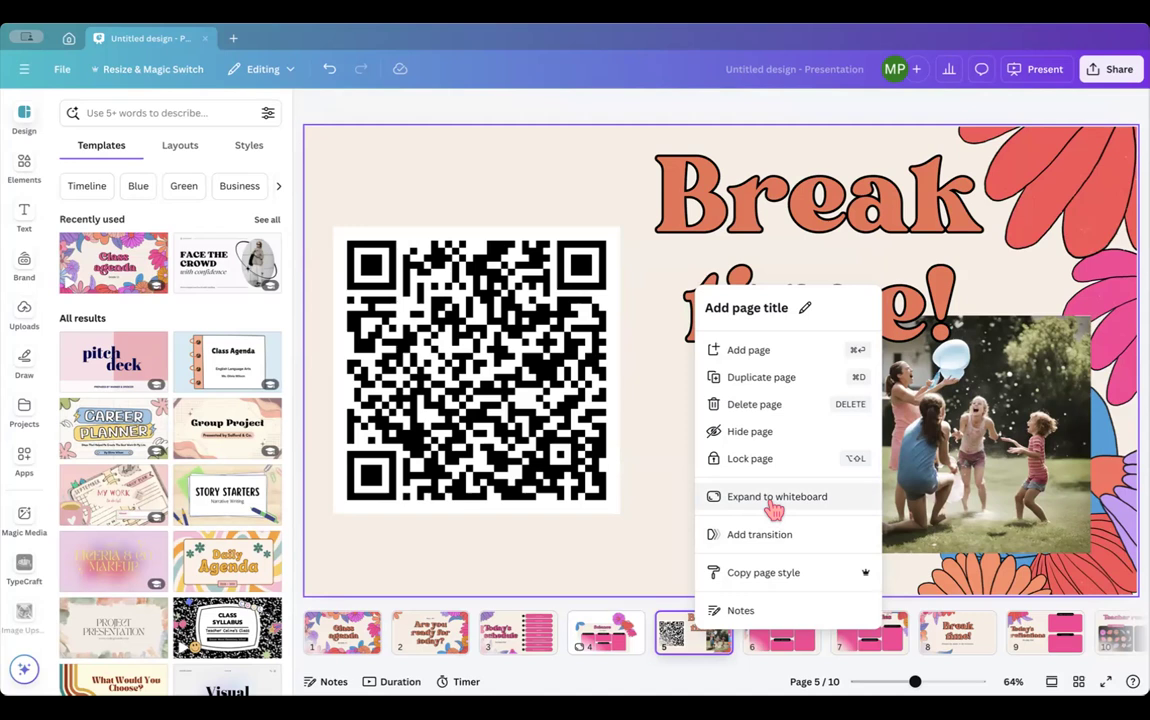
# - Close the page menu and open the Magic Media AI image generator from Elements
pyautogui.click(661, 445)
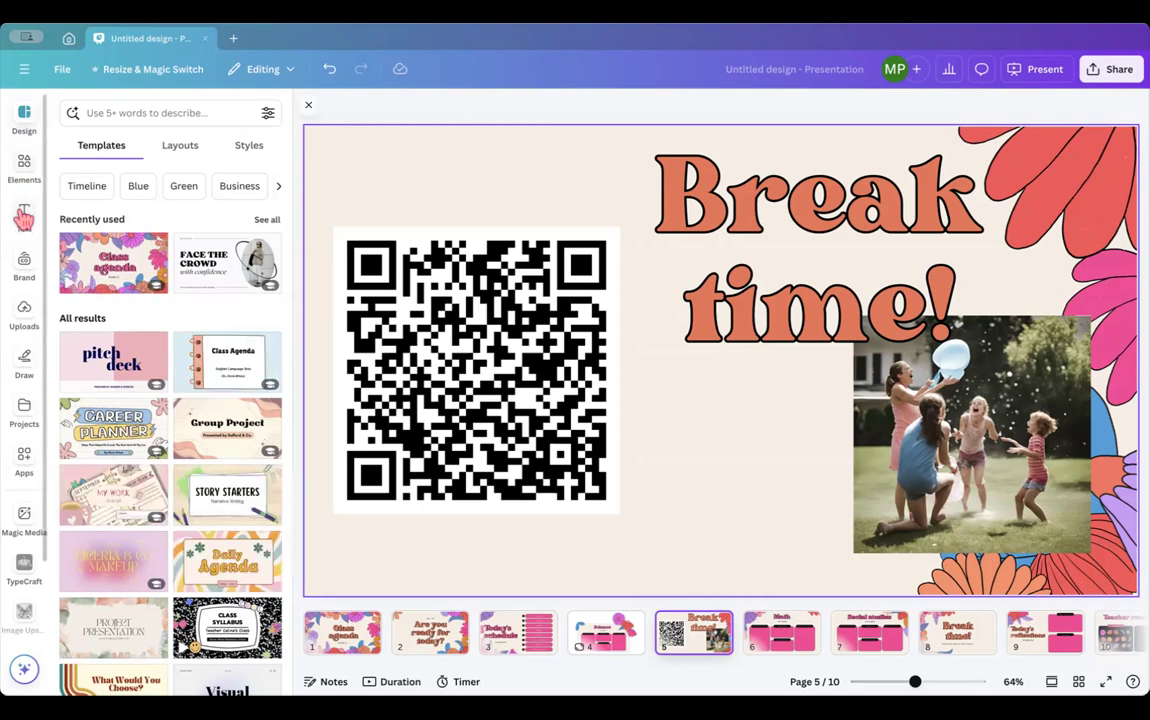
pyautogui.click(24, 165)
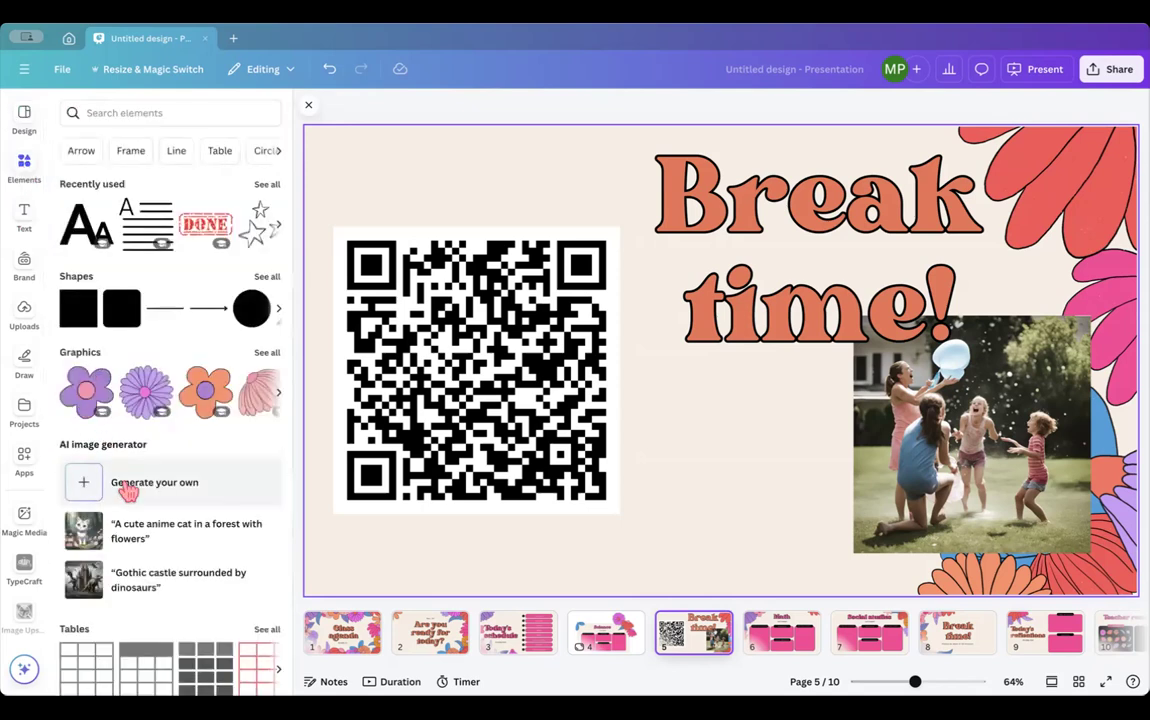
pyautogui.click(125, 481)
pyautogui.click(110, 218)
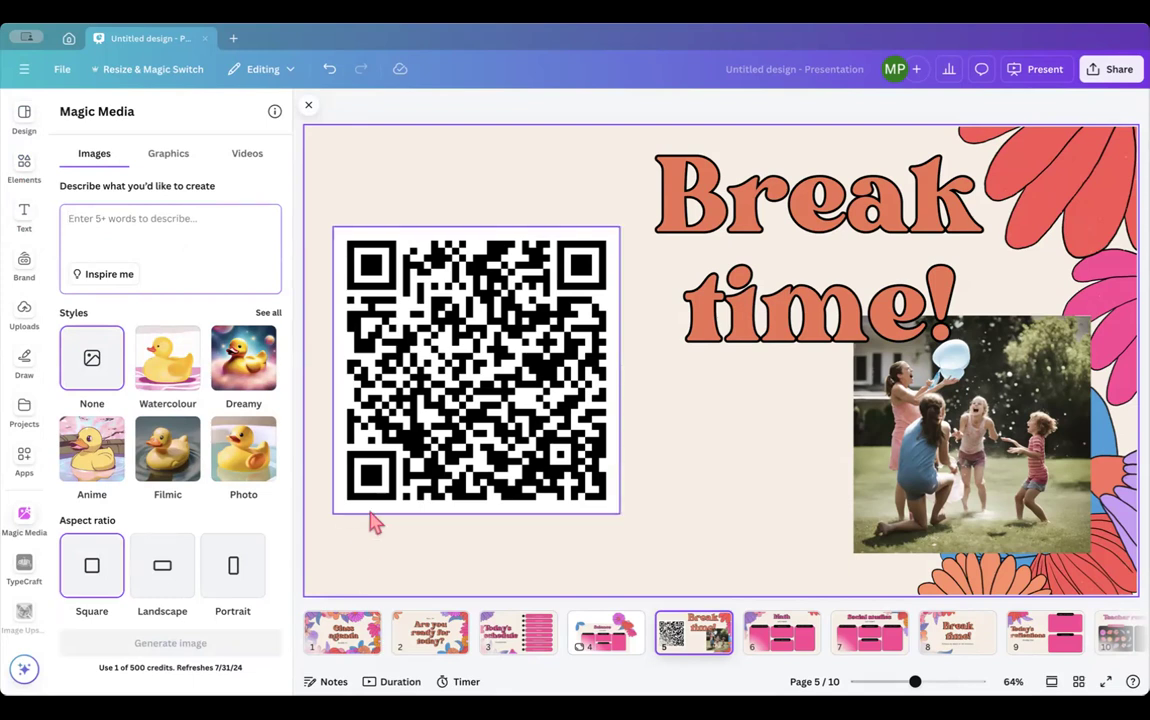
# - Delete the heading, photo and QR code from slide 5, then start 'Record yourself' from Uploads
pyautogui.click(781, 280)
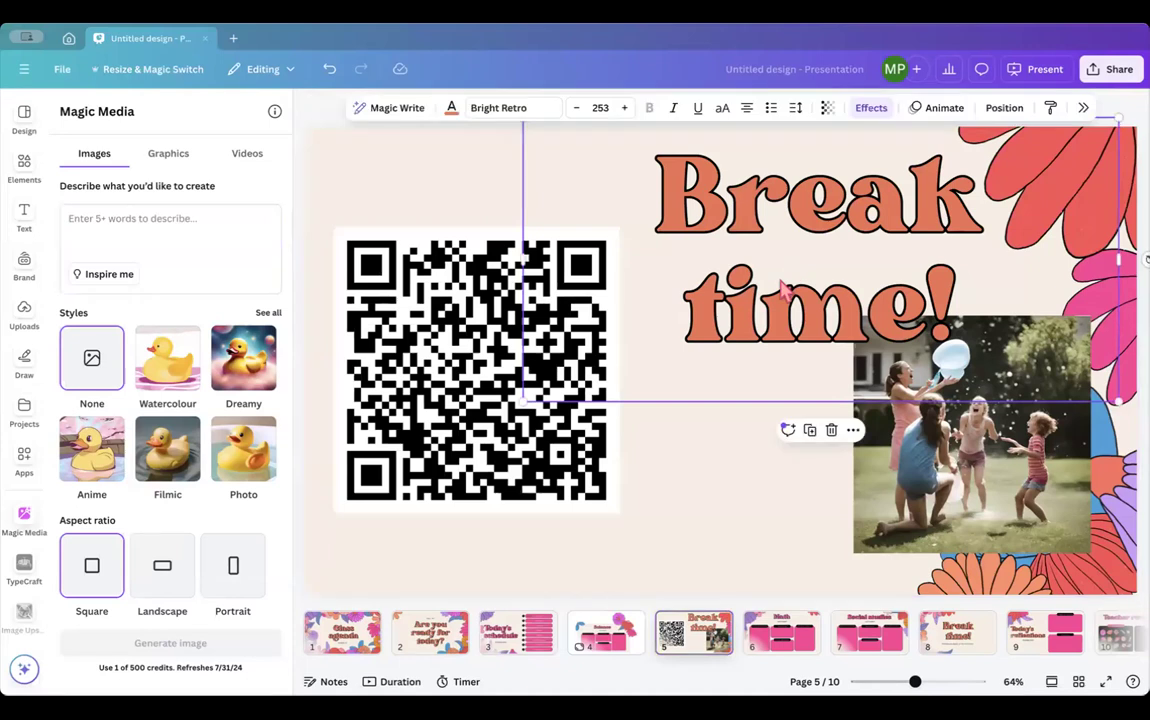
pyautogui.press('Delete')
pyautogui.click(900, 390)
pyautogui.press('Delete')
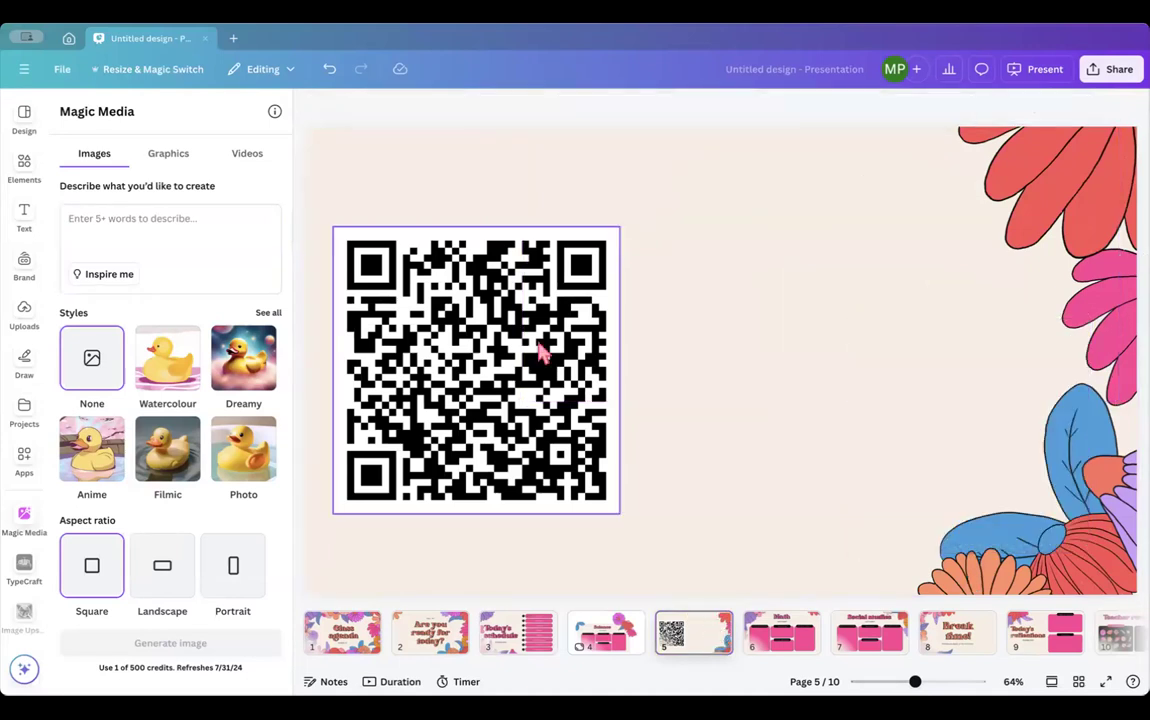
pyautogui.click(485, 312)
pyautogui.press('Delete')
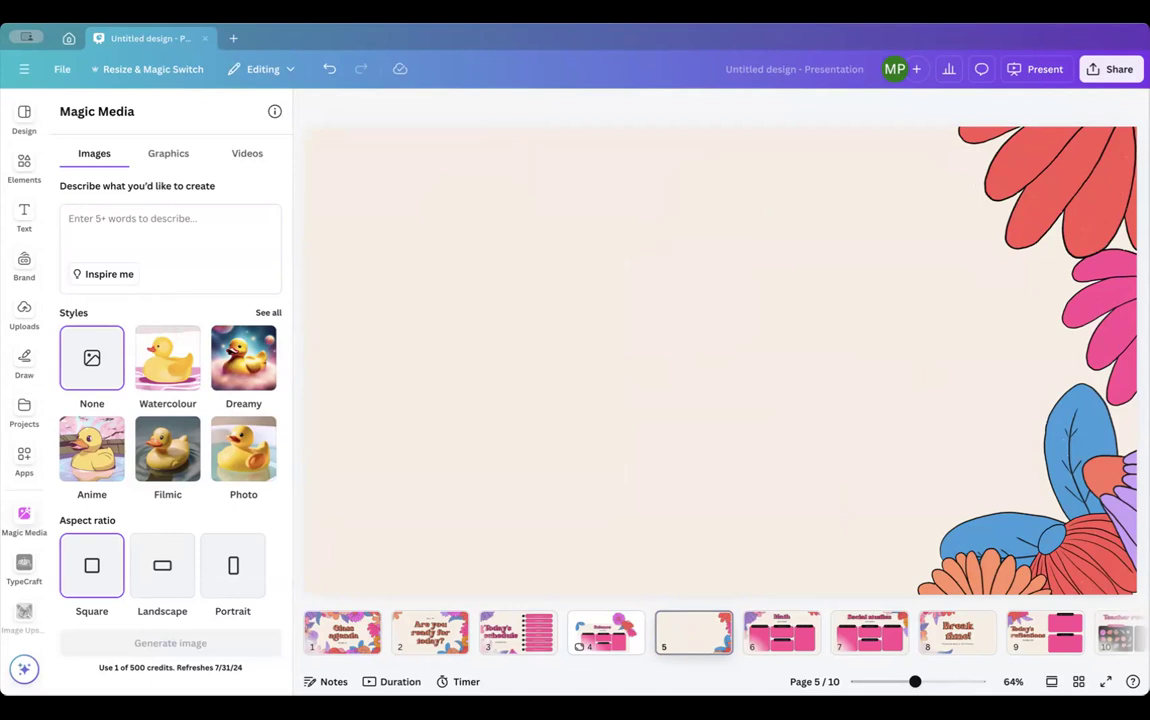
pyautogui.click(27, 313)
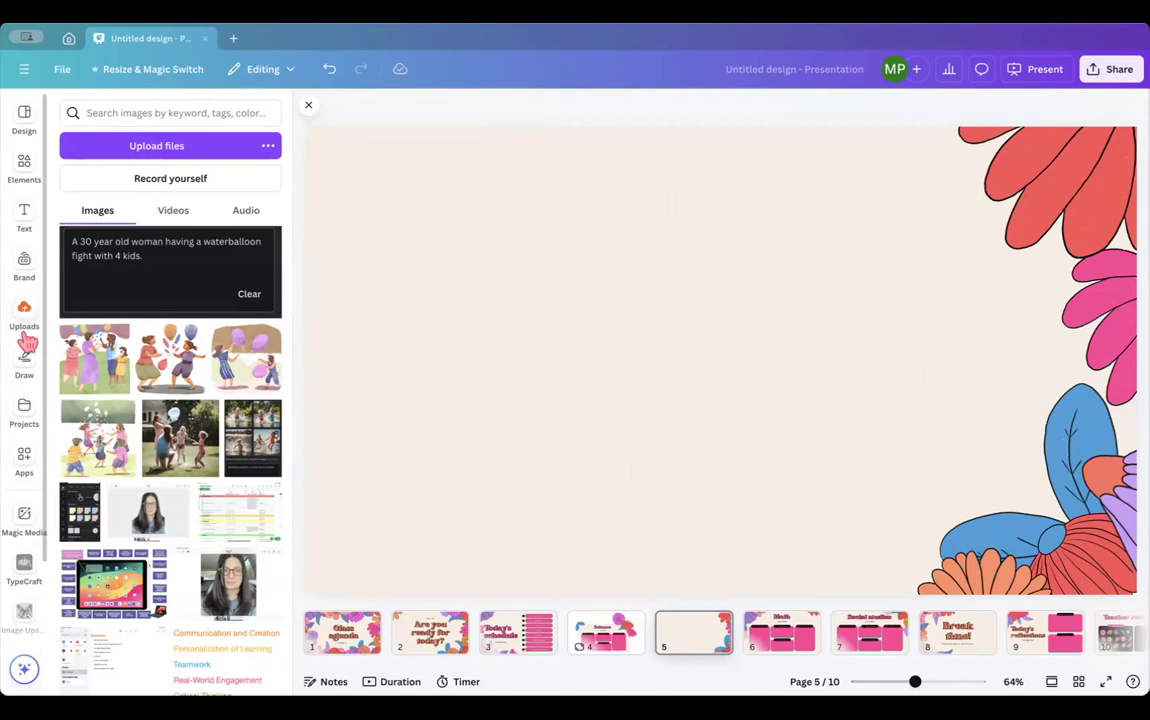
pyautogui.click(168, 179)
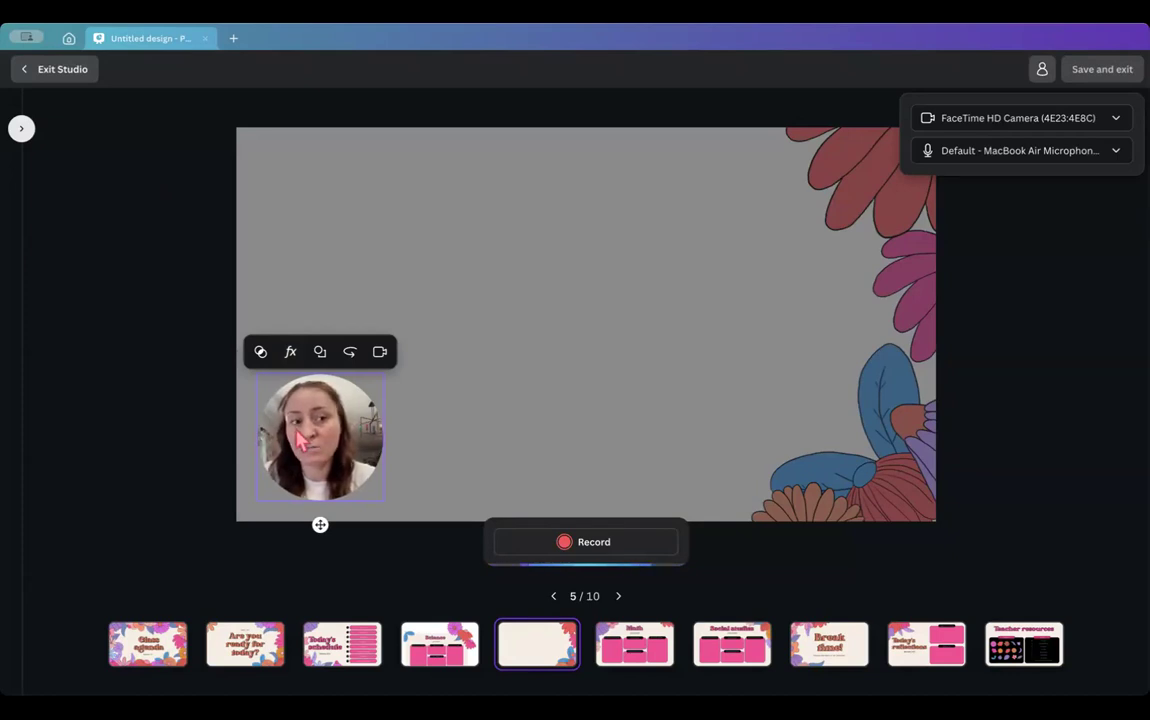
# - Record a five-second camera-off clip with the bubble at slide 5's bottom-right, then save and exit
pyautogui.click(380, 352)
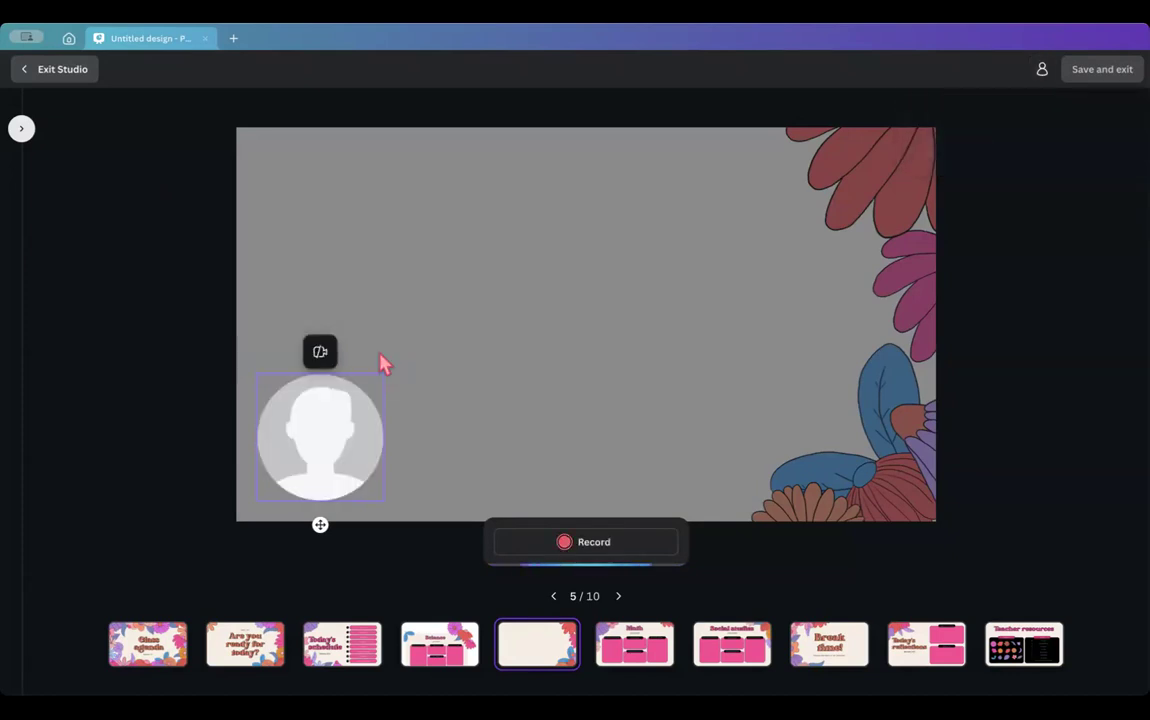
pyautogui.moveTo(320, 525); pyautogui.dragTo(873, 545)
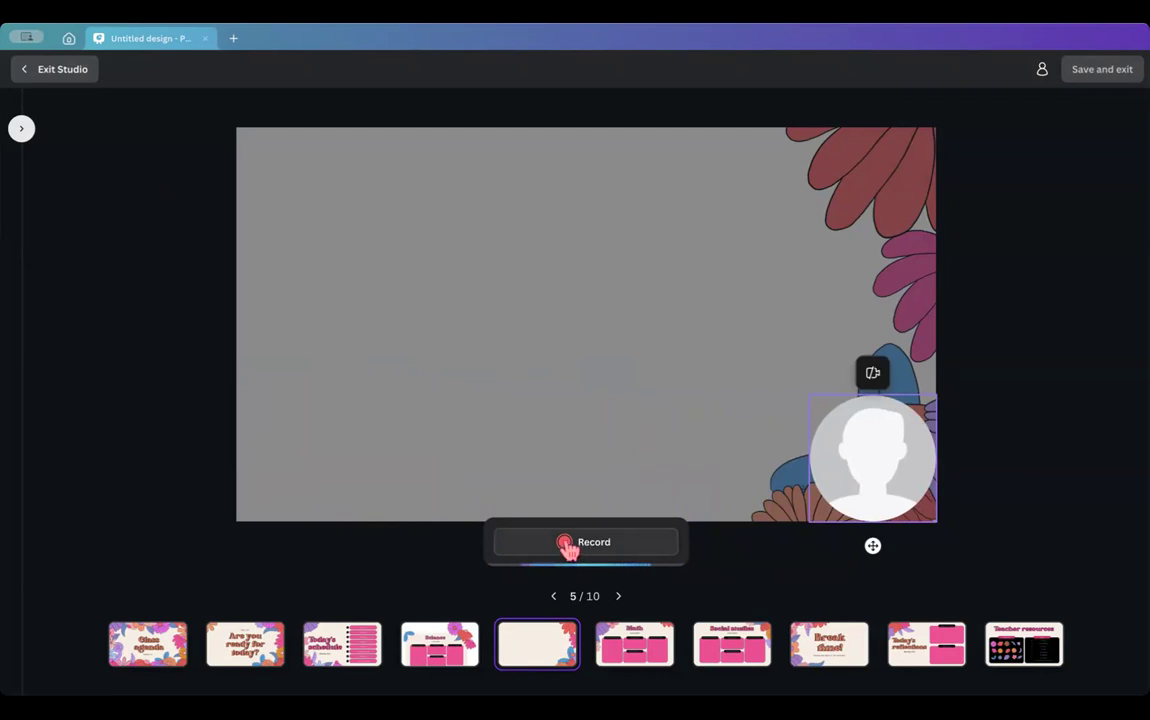
pyautogui.click(566, 545)
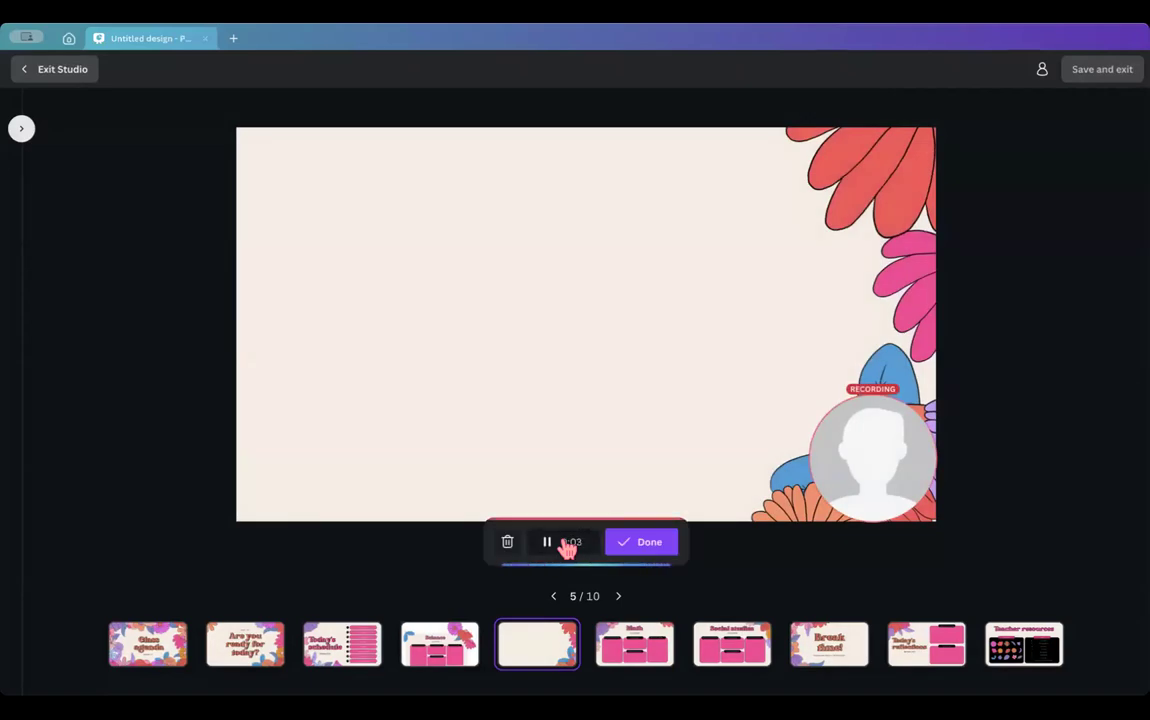
pyautogui.click(631, 545)
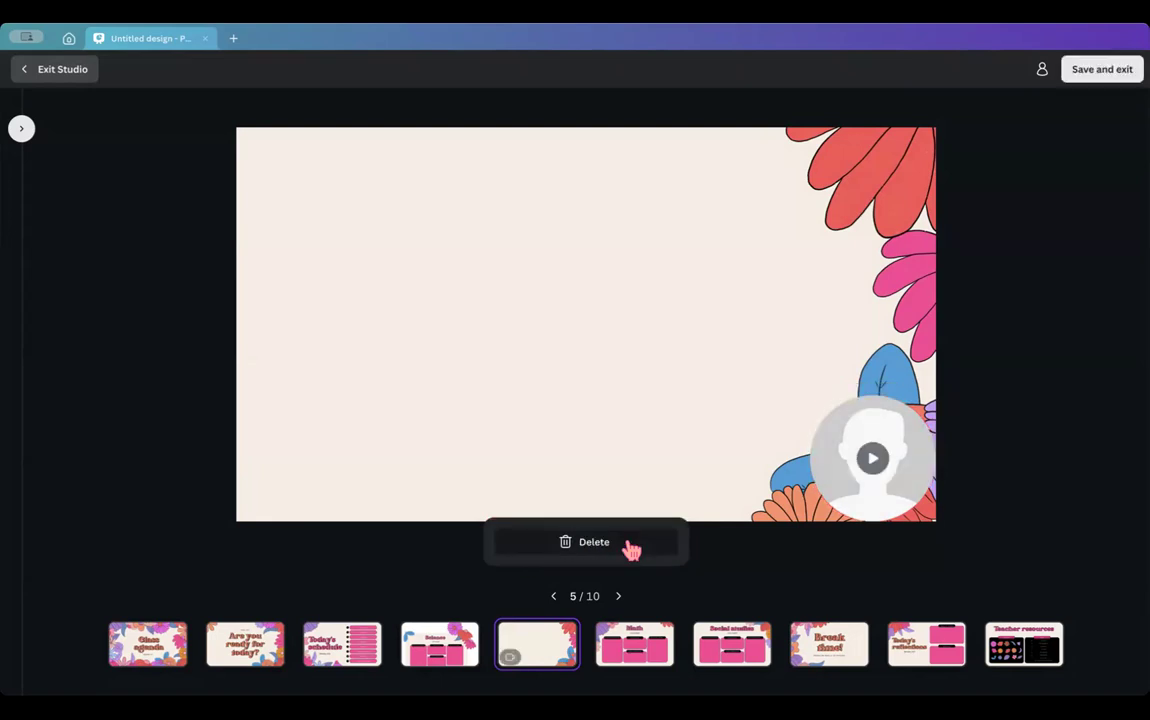
pyautogui.click(636, 648)
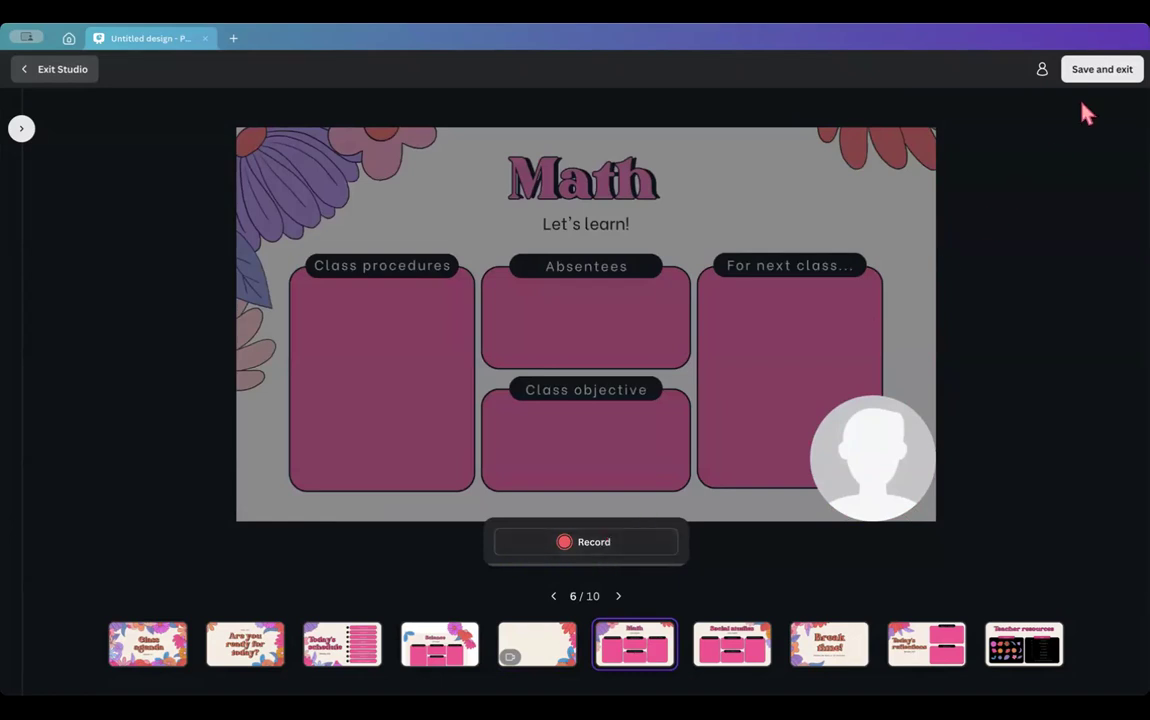
pyautogui.click(1090, 72)
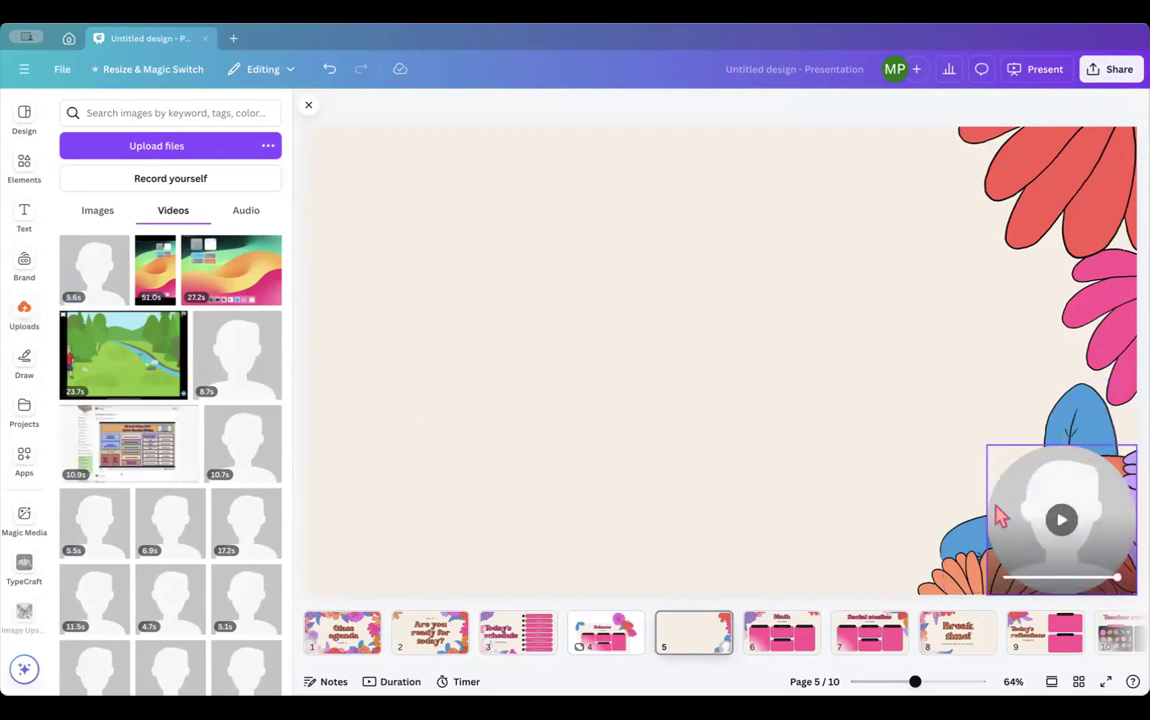
# - Layer the video just above the background, centre it on slide 5 and resize it to 162×162
pyautogui.keyDown('ctrl'); pyautogui.scroll(-3, 590, 277); pyautogui.keyUp('ctrl')
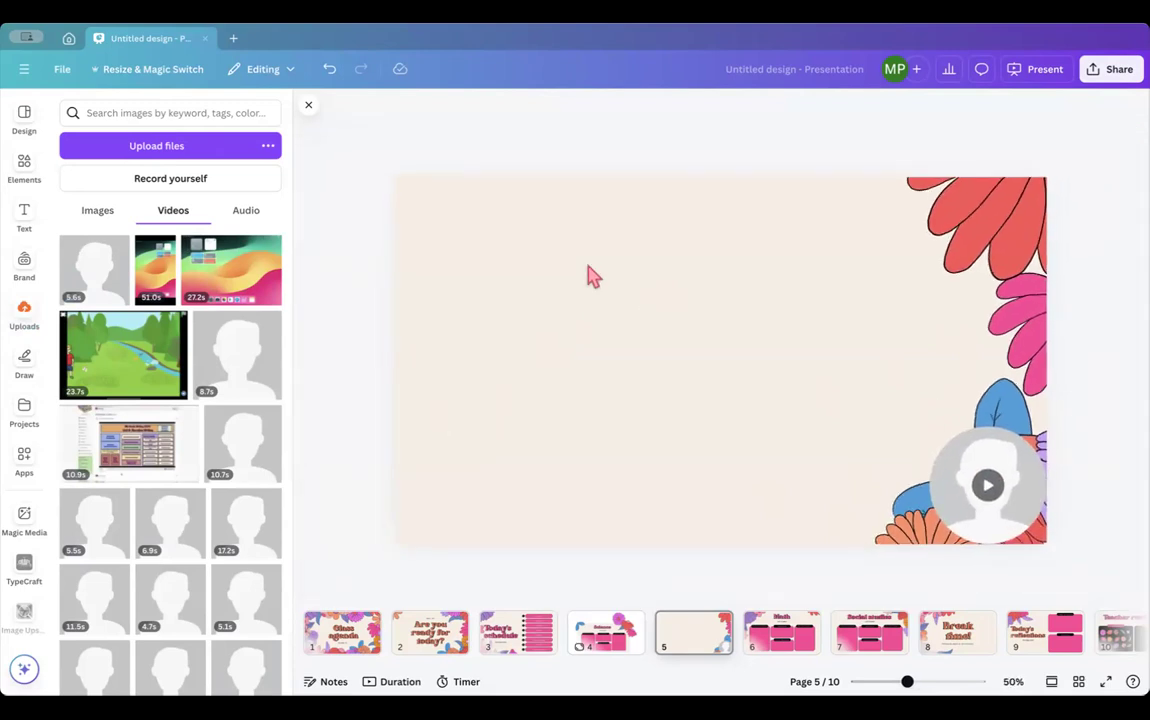
pyautogui.click(958, 500)
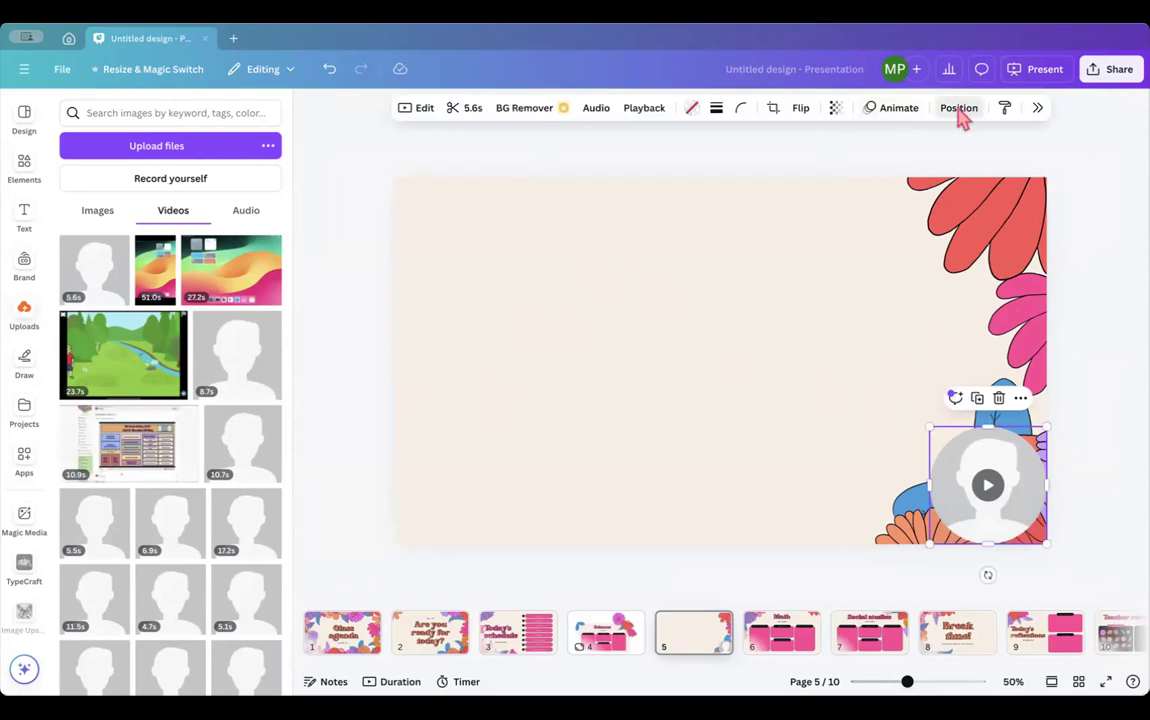
pyautogui.click(958, 108)
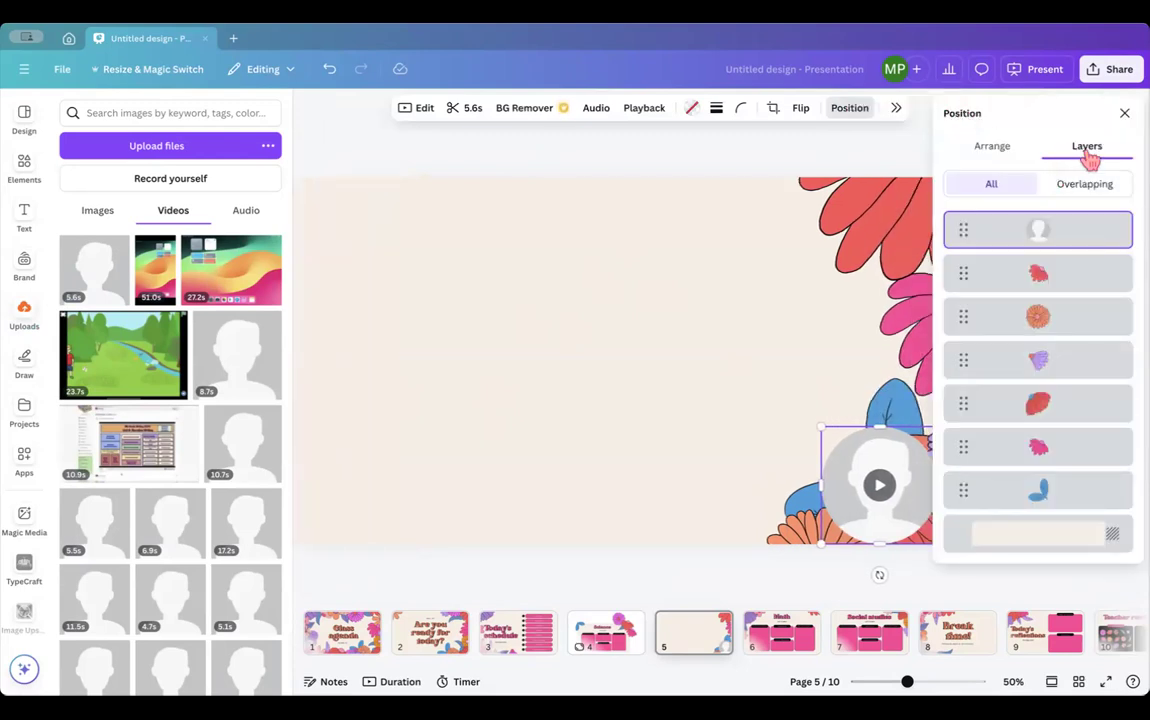
pyautogui.moveTo(1027, 231); pyautogui.dragTo(1003, 550)
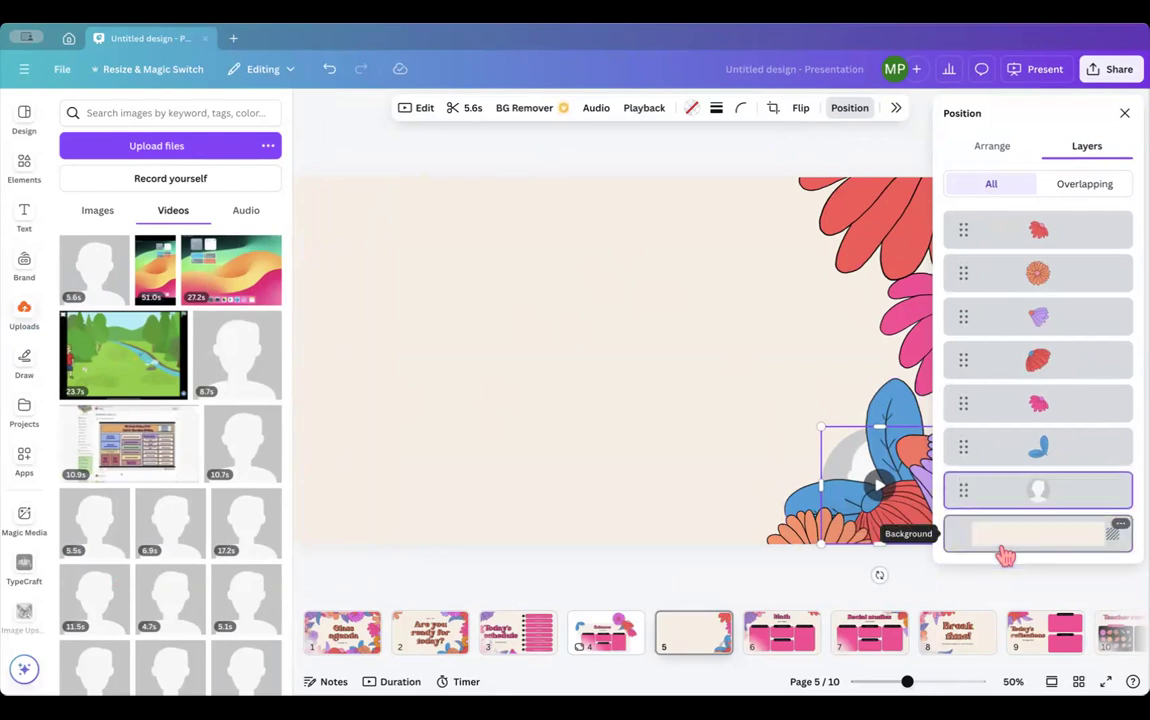
pyautogui.moveTo(782, 400); pyautogui.dragTo(683, 356)
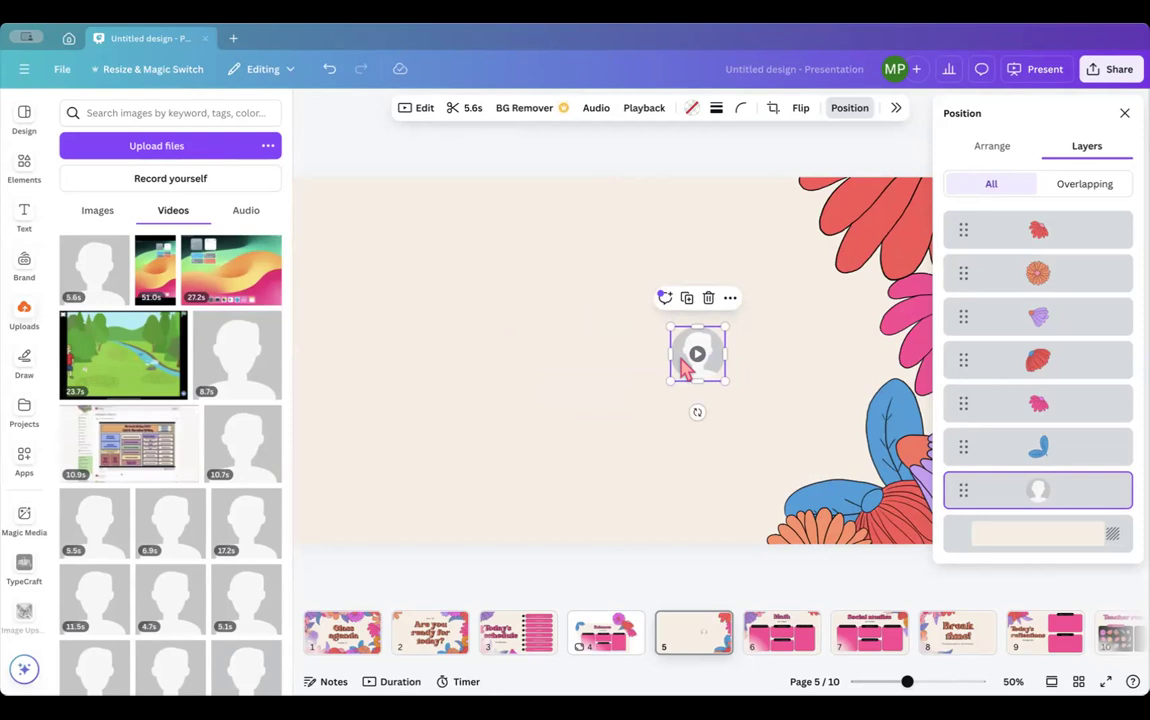
pyautogui.click(1124, 113)
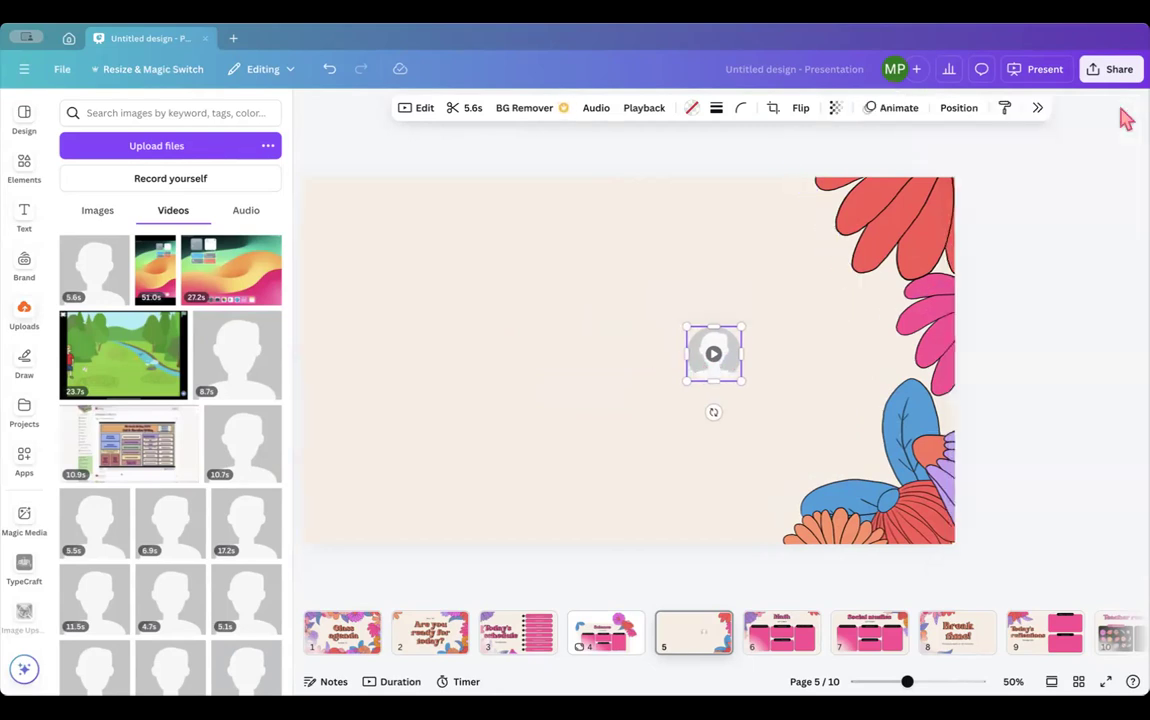
# - Check the video's playback settings, then bring up the presentation's sharing options
pyautogui.click(644, 111)
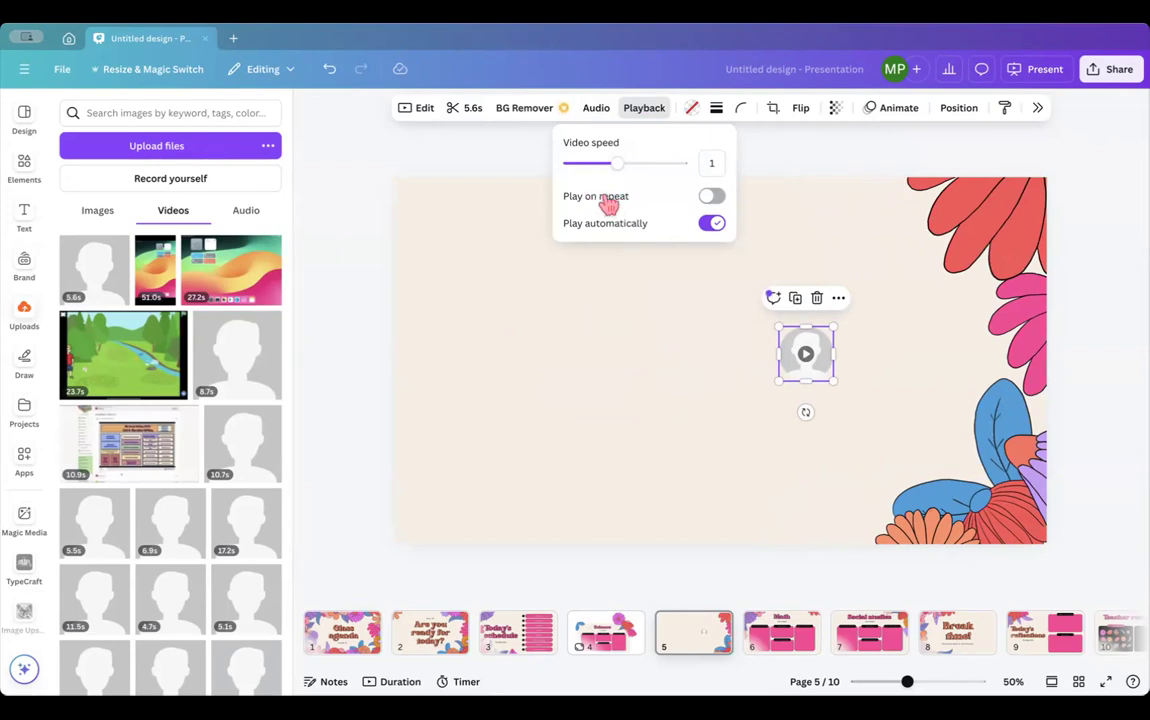
pyautogui.click(644, 110)
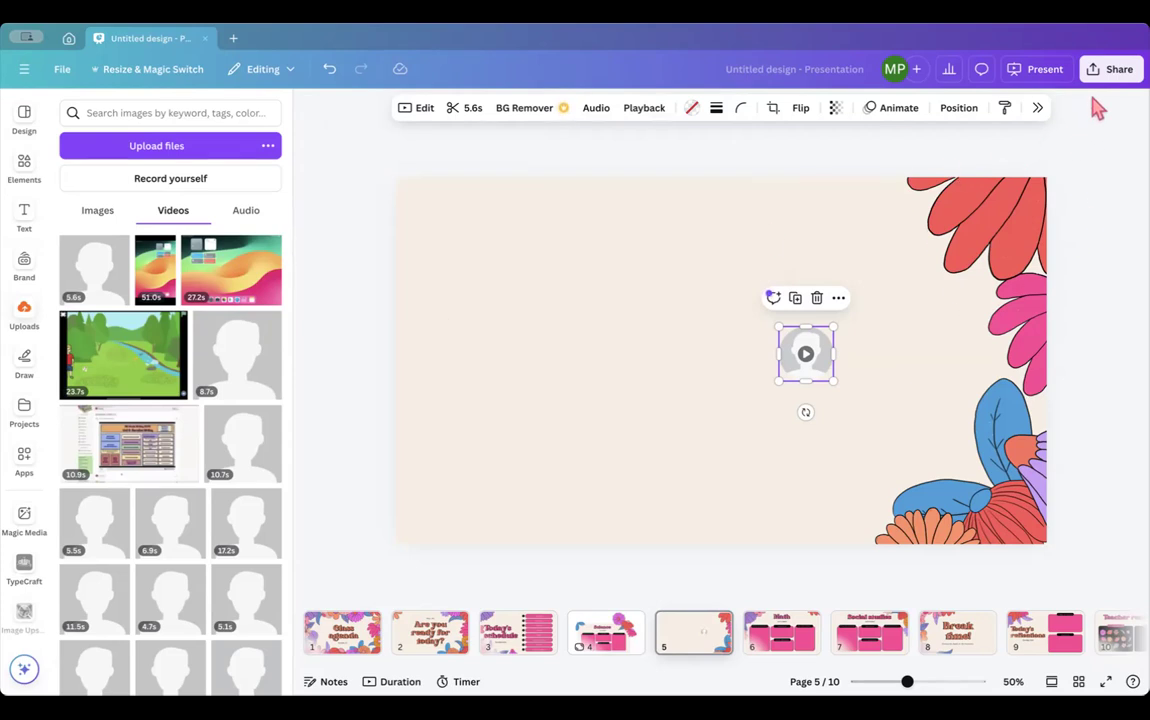
pyautogui.click(1113, 78)
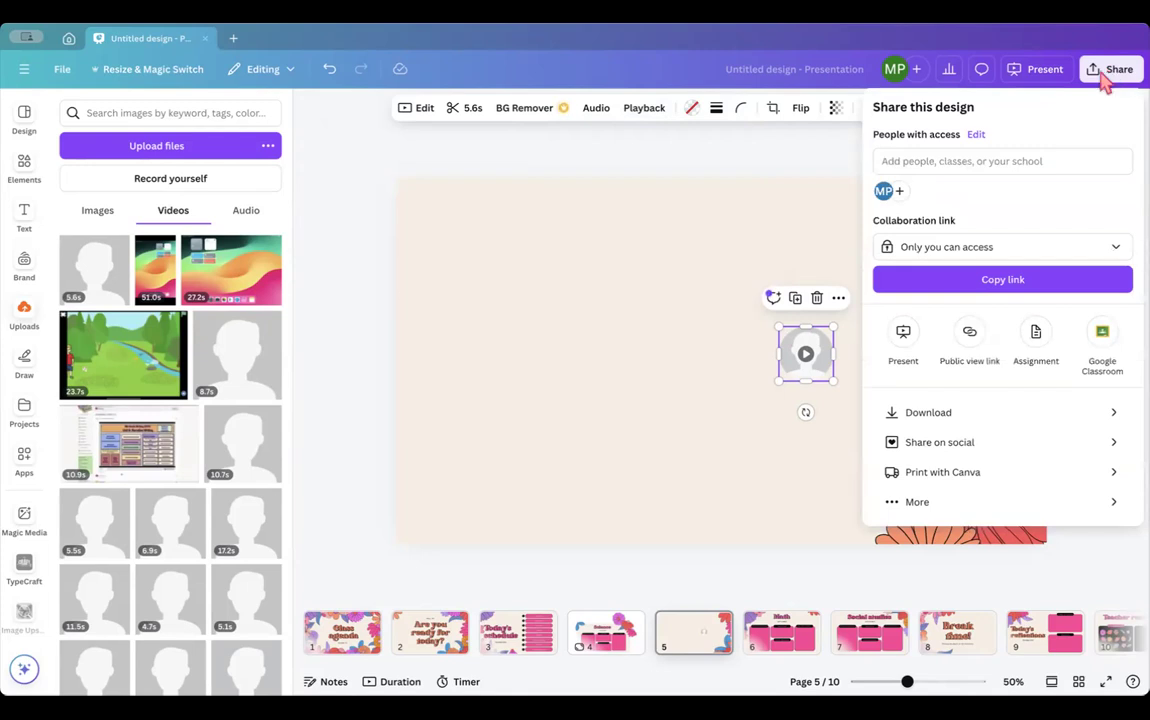
# - Give Staff & Admin edit access through the collaboration link and show the public view link options
pyautogui.click(946, 257)
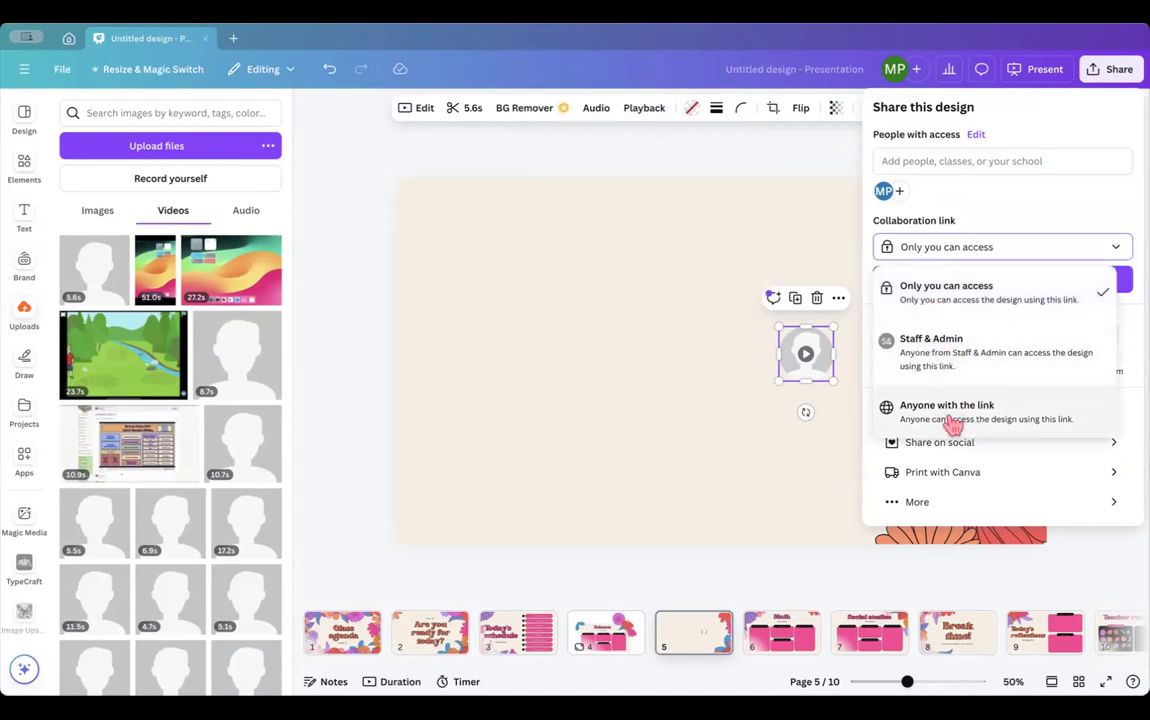
pyautogui.click(995, 360)
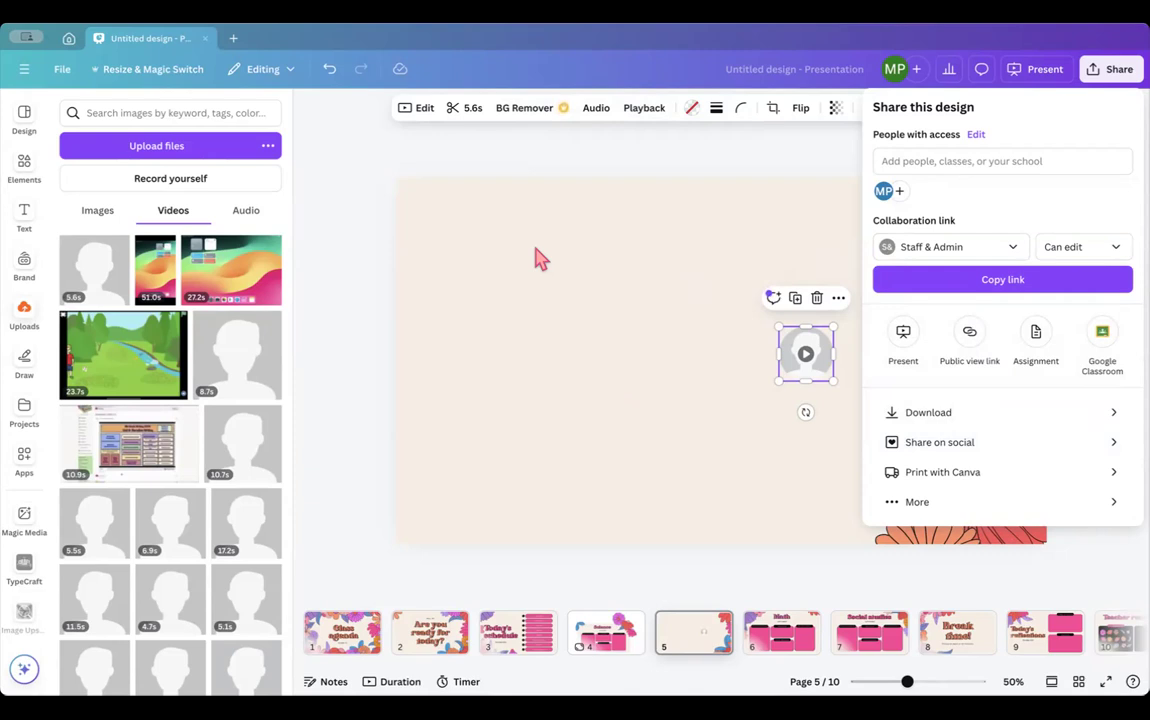
pyautogui.click(935, 248)
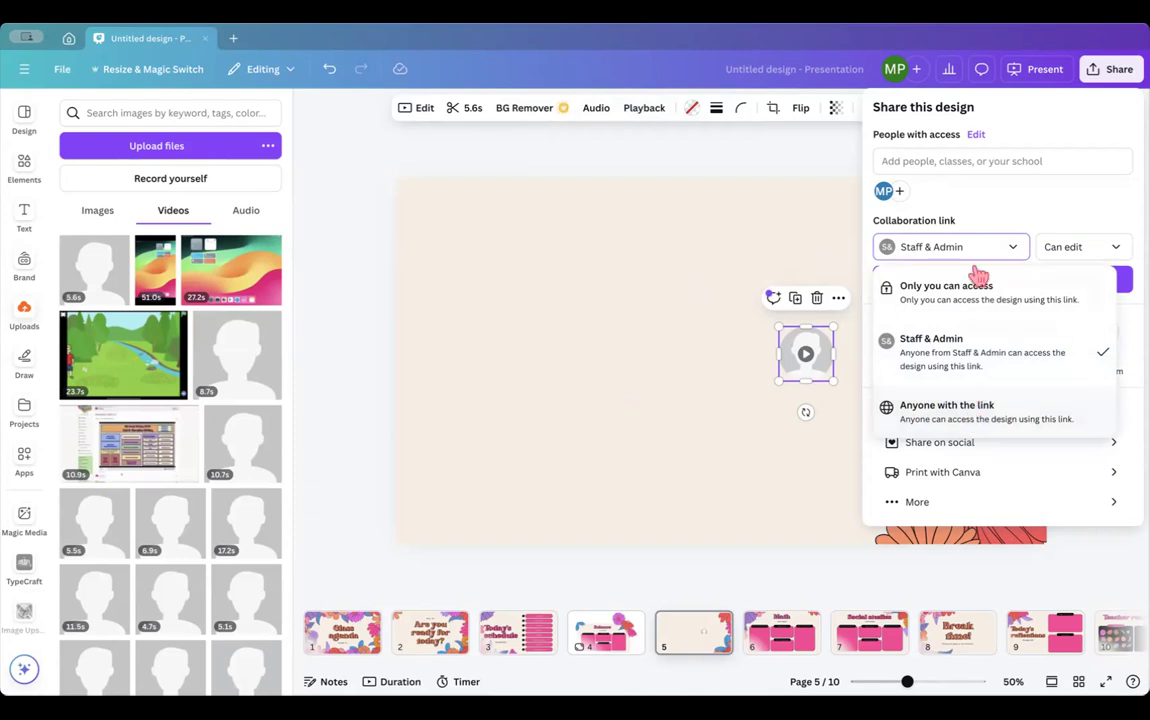
pyautogui.click(997, 205)
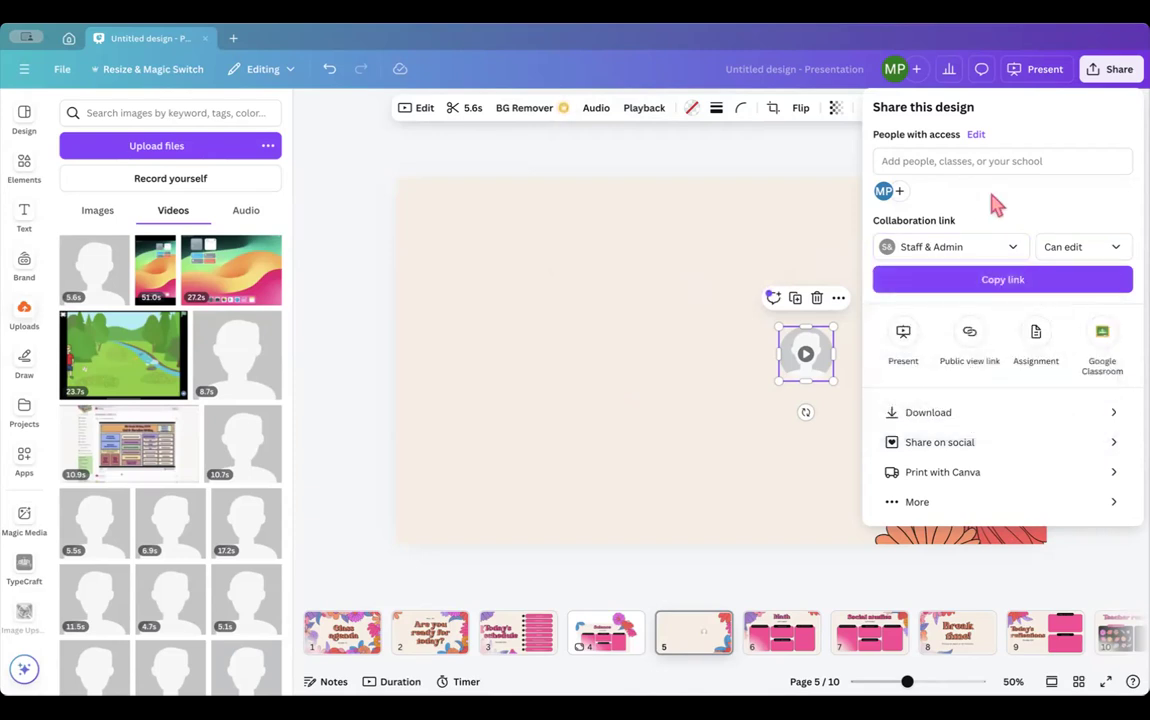
pyautogui.click(970, 336)
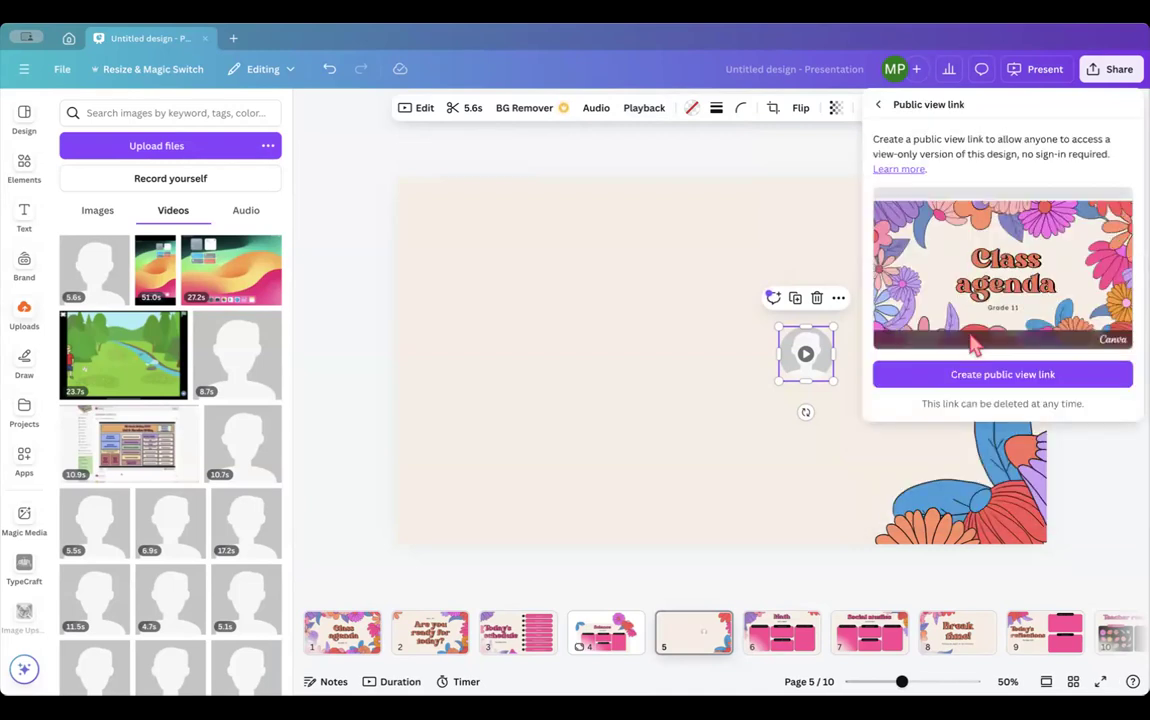
# - Create a public view-only link, then bring up the full list of sharing destinations
pyautogui.click(967, 374)
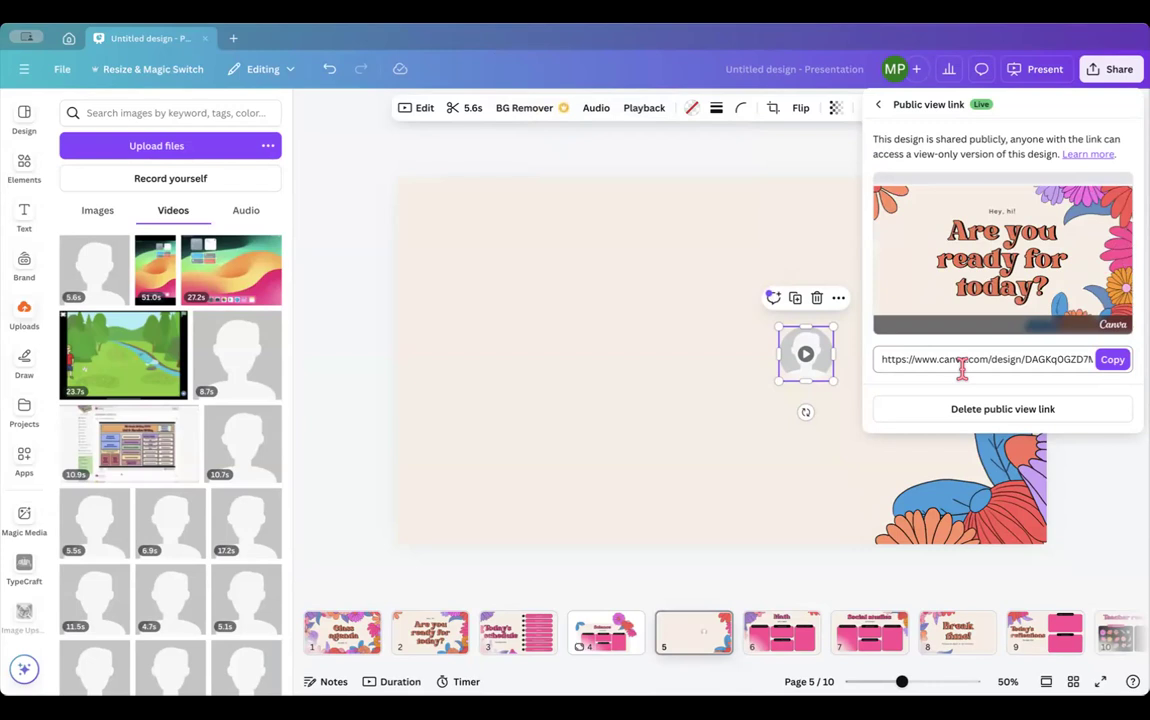
pyautogui.click(881, 108)
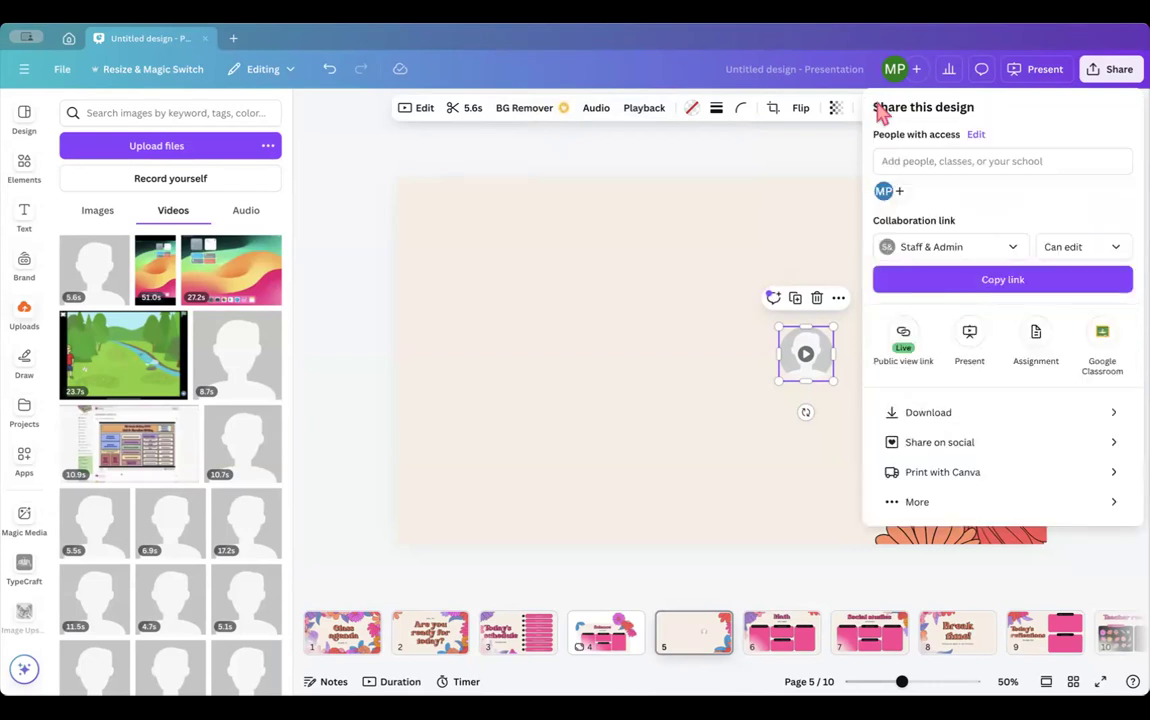
pyautogui.click(920, 508)
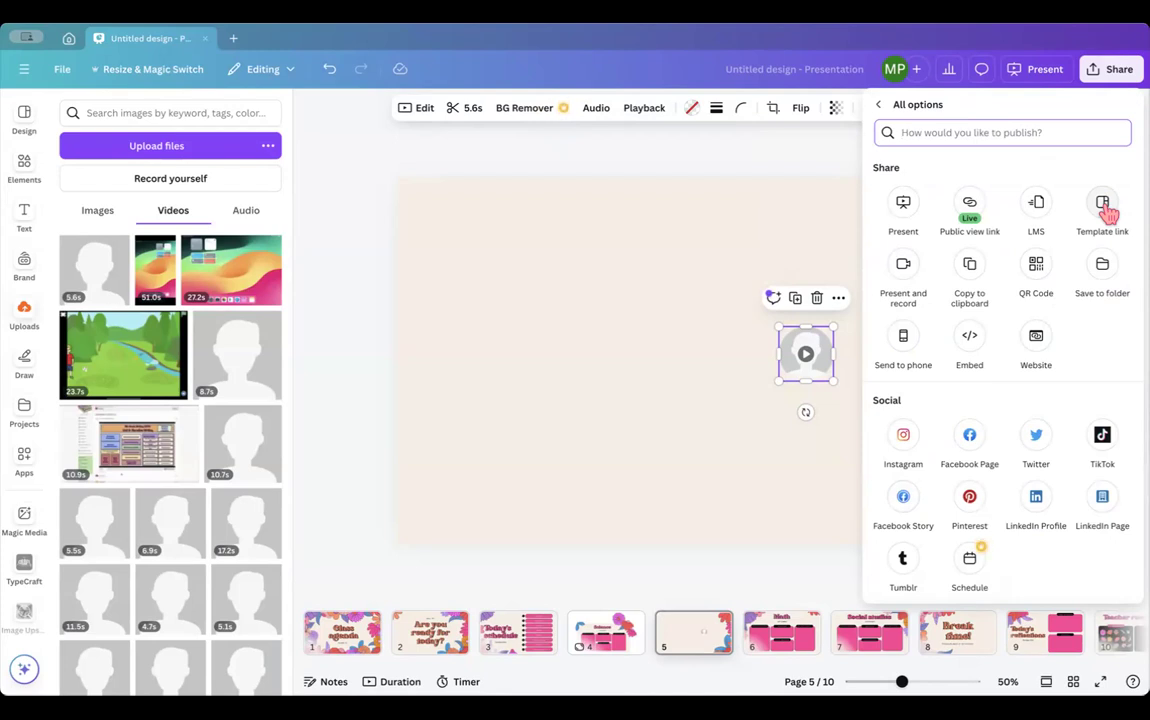
# - Publish the presentation as a live Canva website through the Website option
pyautogui.click(1036, 342)
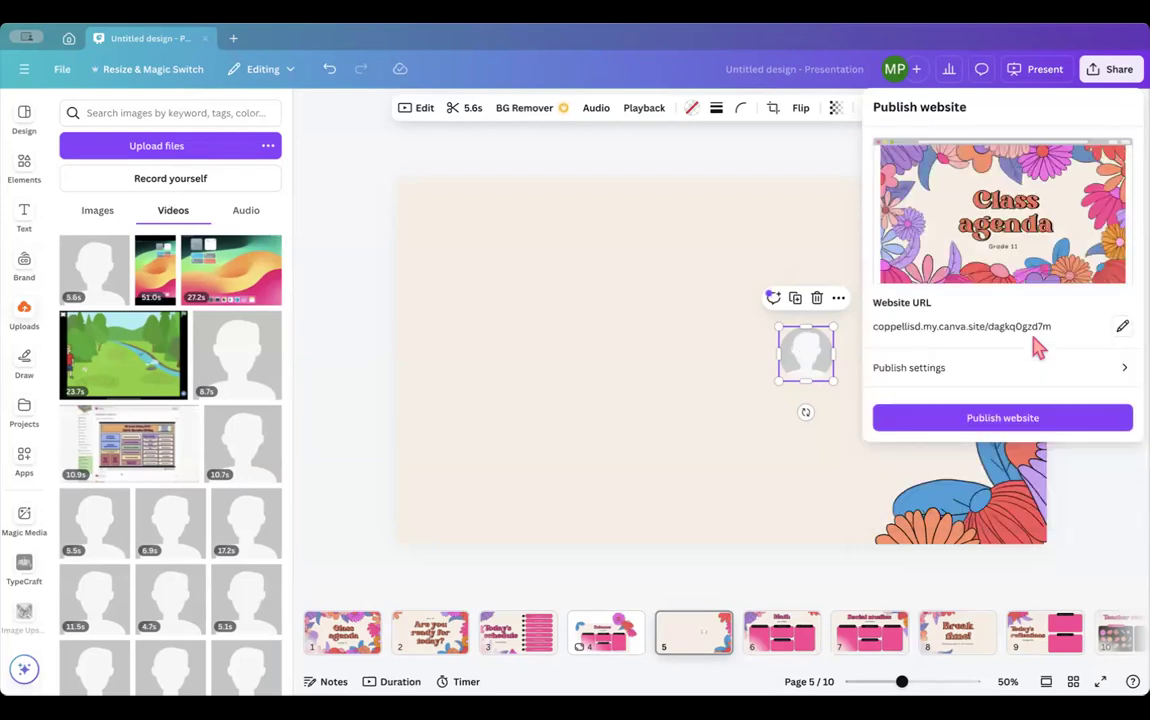
pyautogui.click(1012, 418)
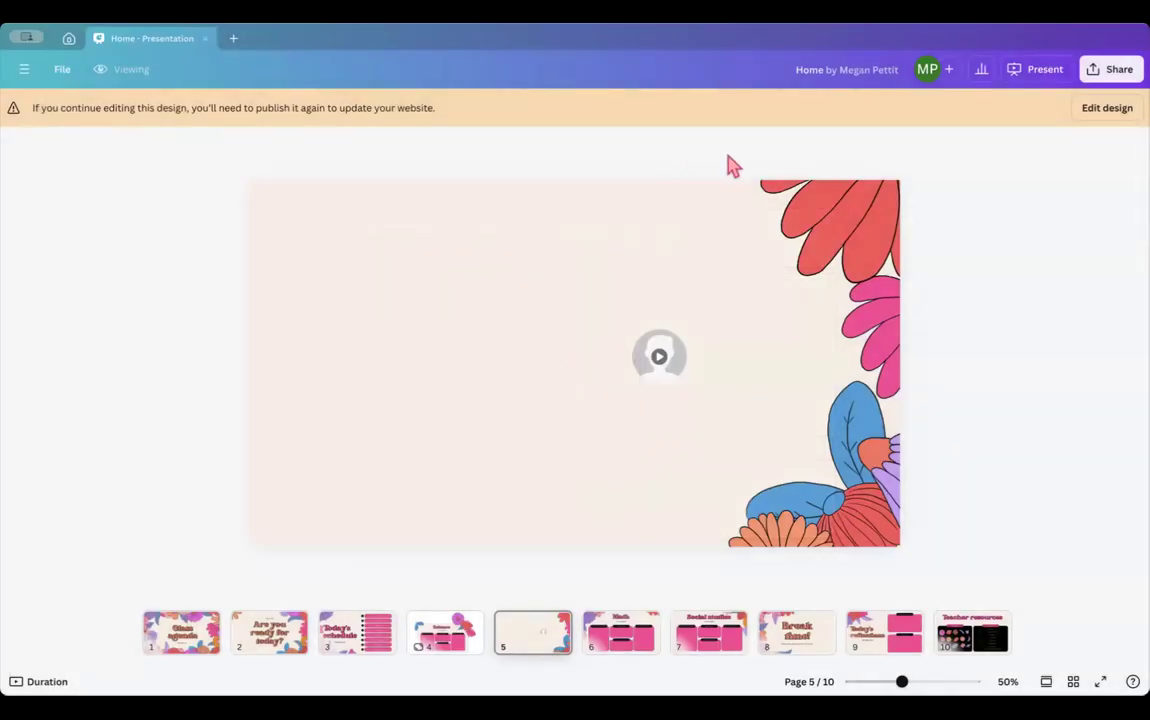
# - Go back to editing the design via Edit design, then bring up sharing
pyautogui.click(1100, 110)
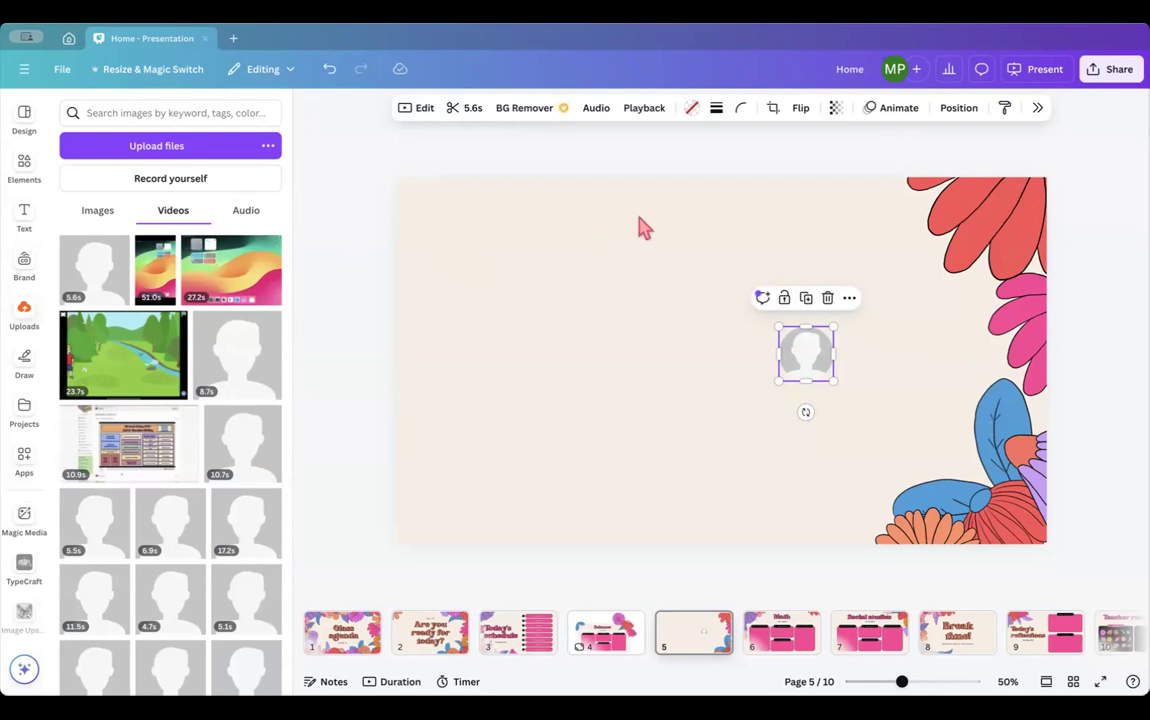
pyautogui.click(1110, 72)
# - Show all sharing destinations and scroll through the Save and Messaging sections and back
pyautogui.click(910, 494)
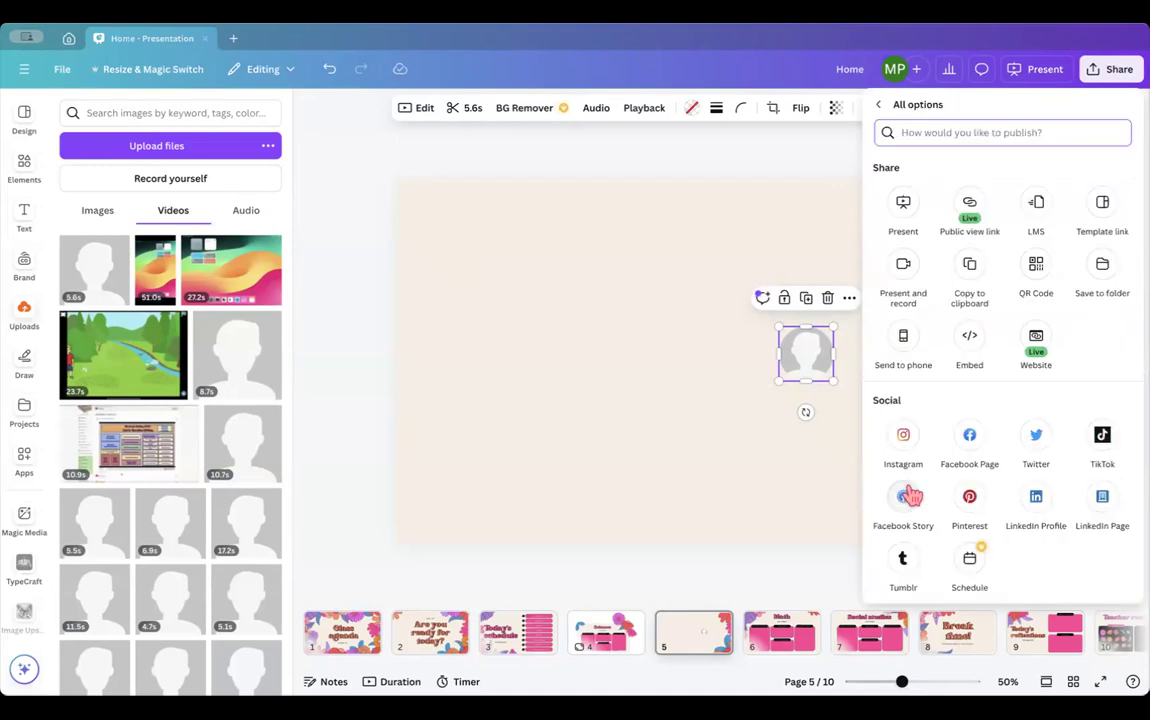
pyautogui.scroll(-2, 1060, 430)
pyautogui.scroll(-5, 1060, 430)
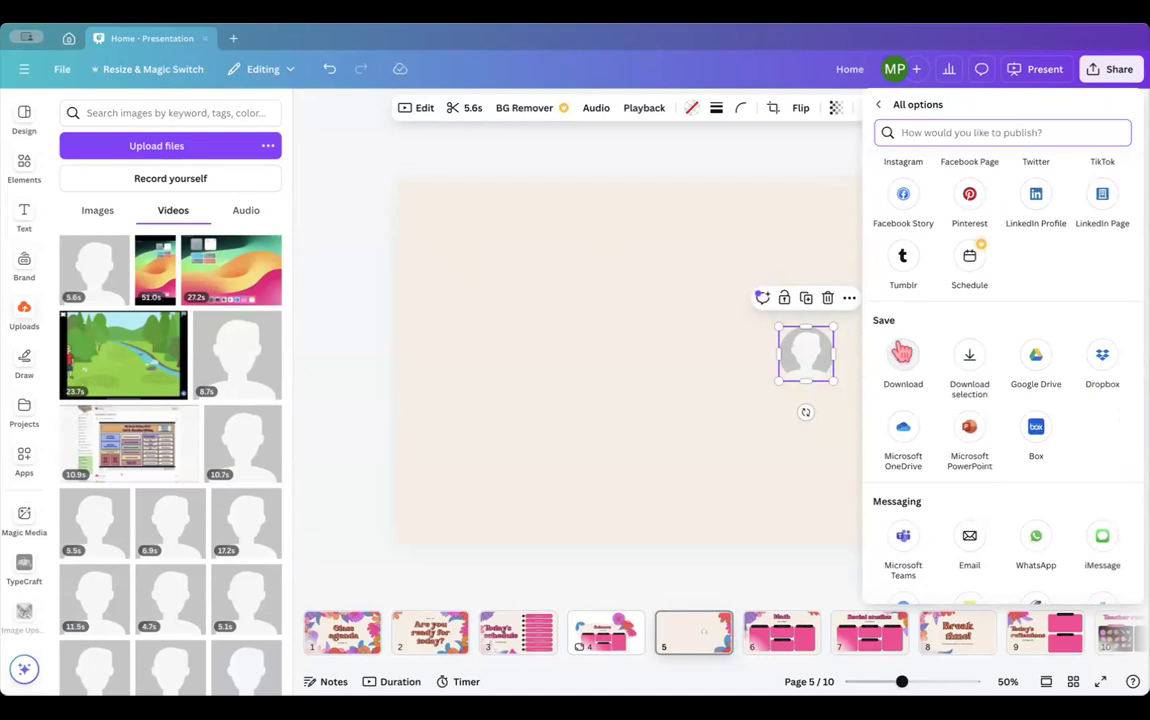
pyautogui.scroll(4, 905, 358)
pyautogui.scroll(3, 903, 353)
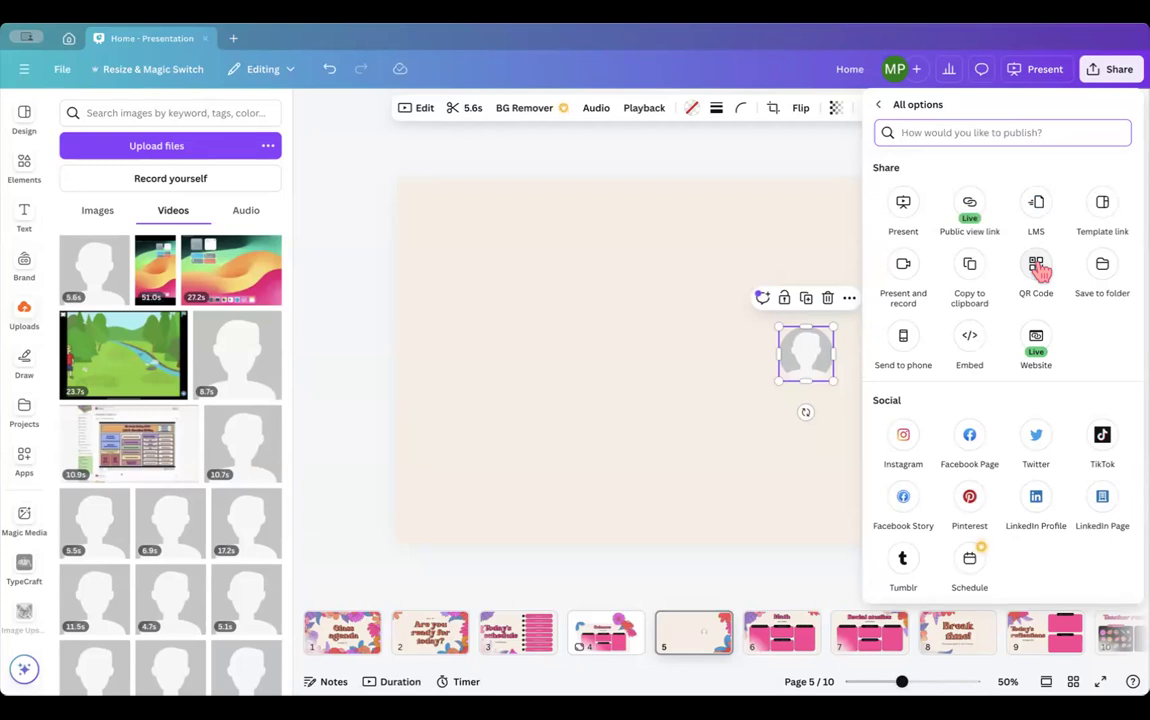
# - Generate the HTML embed code and smart embed link, then close the share panel
pyautogui.click(970, 338)
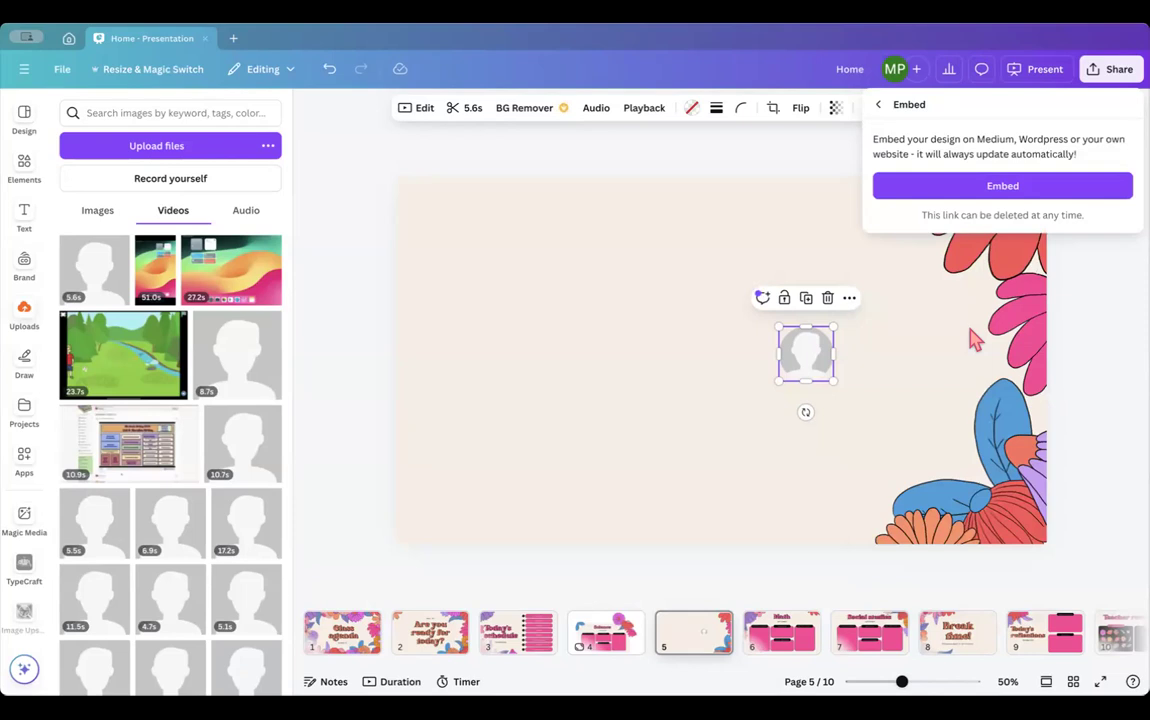
pyautogui.click(983, 185)
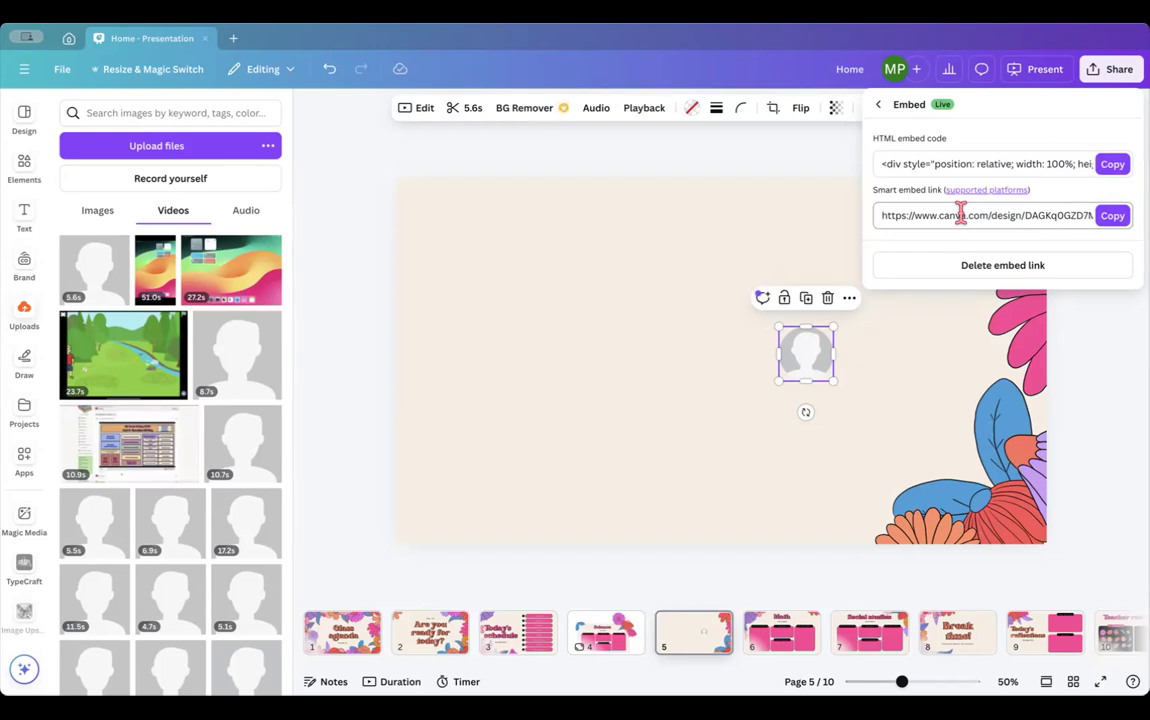
pyautogui.click(1103, 377)
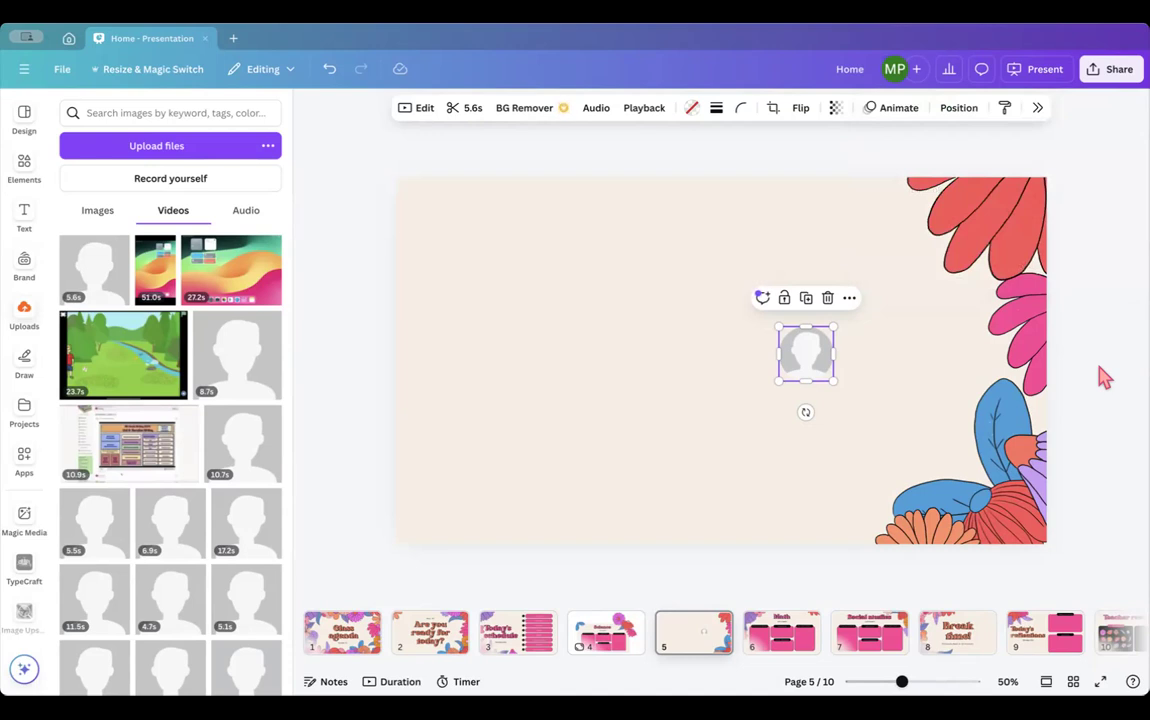
# - Start a full-screen slideshow from slide 1, the 'Class agenda' title slide
pyautogui.click(340, 632)
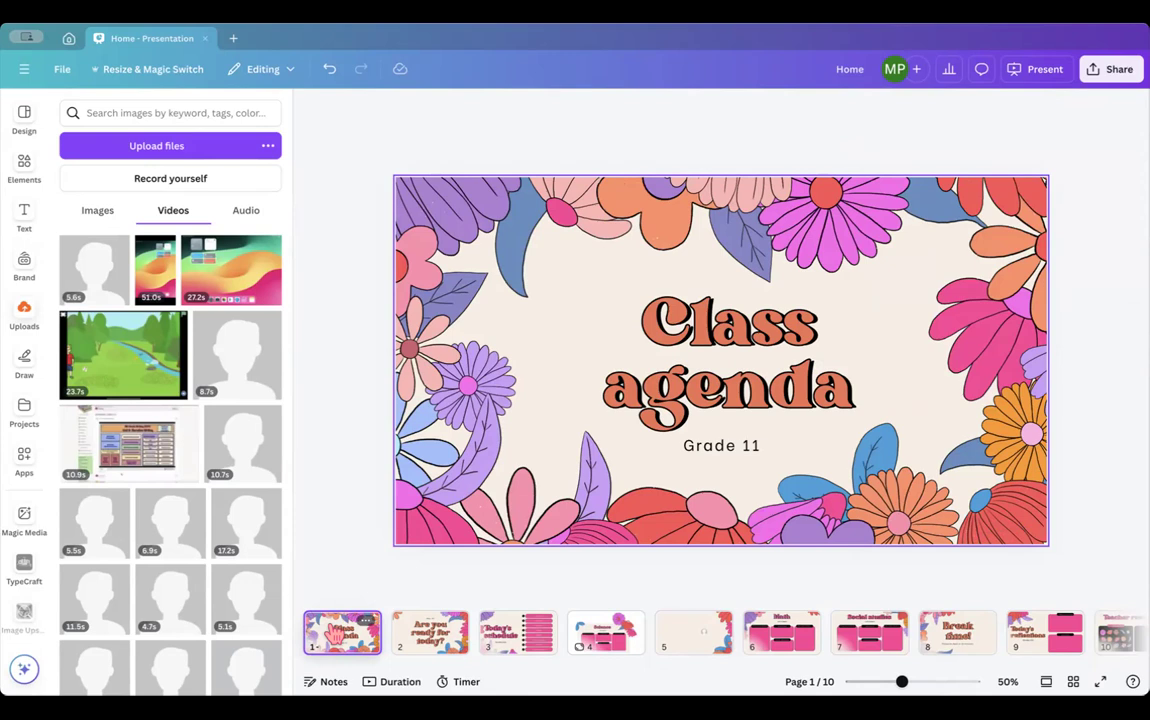
pyautogui.click(1037, 80)
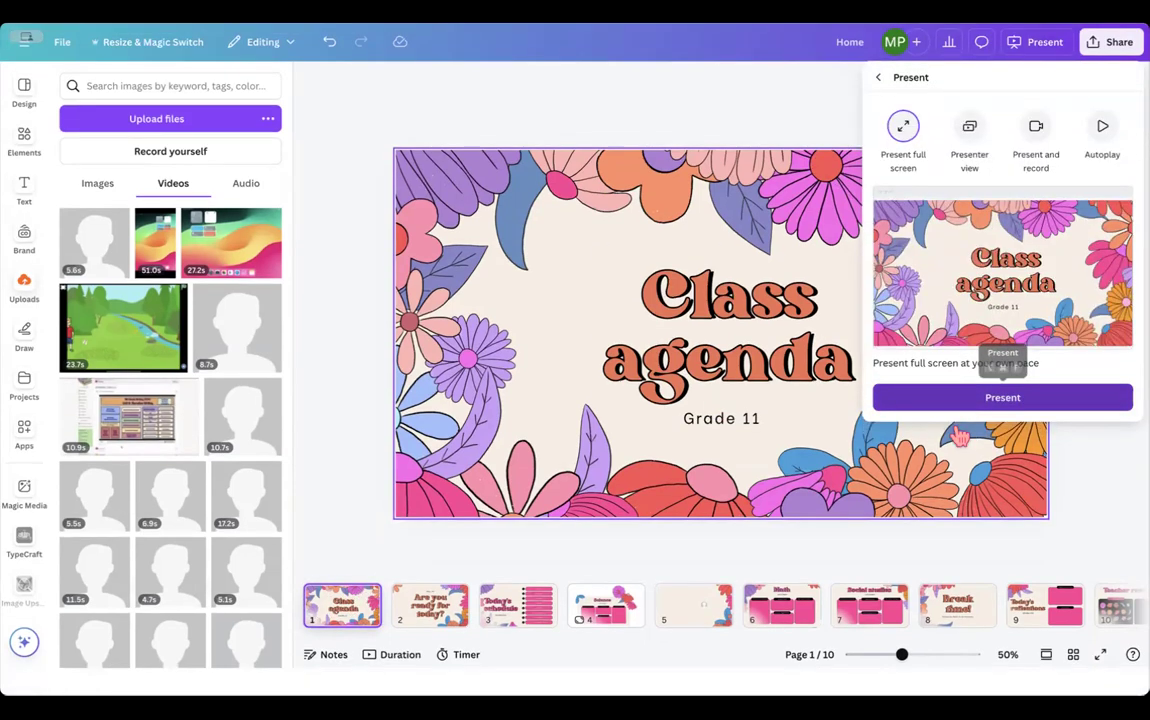
pyautogui.click(955, 398)
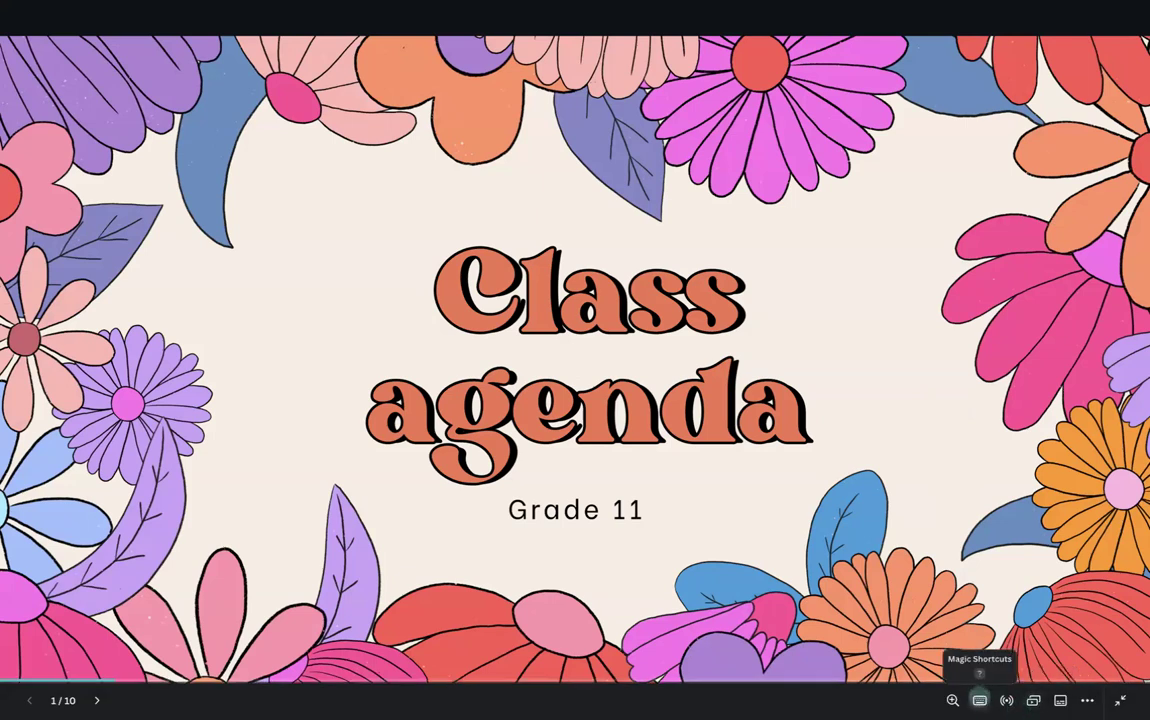
# - On slide 2, play the blur (B twice), confetti (C) and mic drop magic shortcuts
pyautogui.click(980, 700)
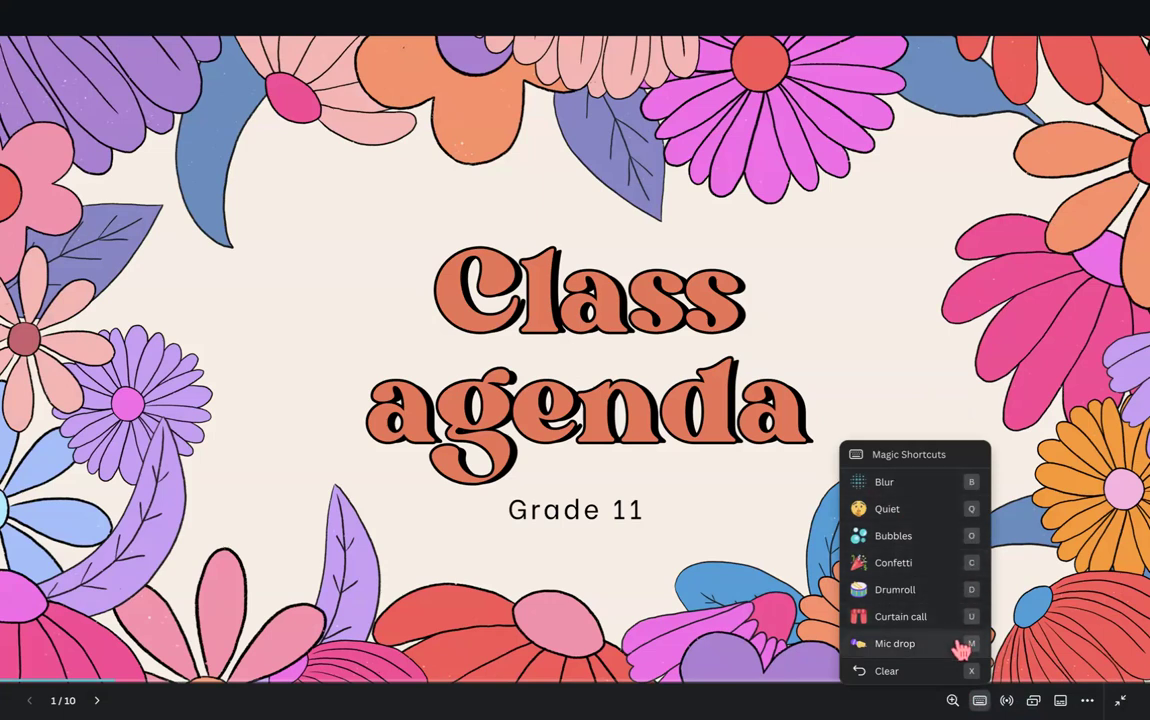
pyautogui.click(948, 270)
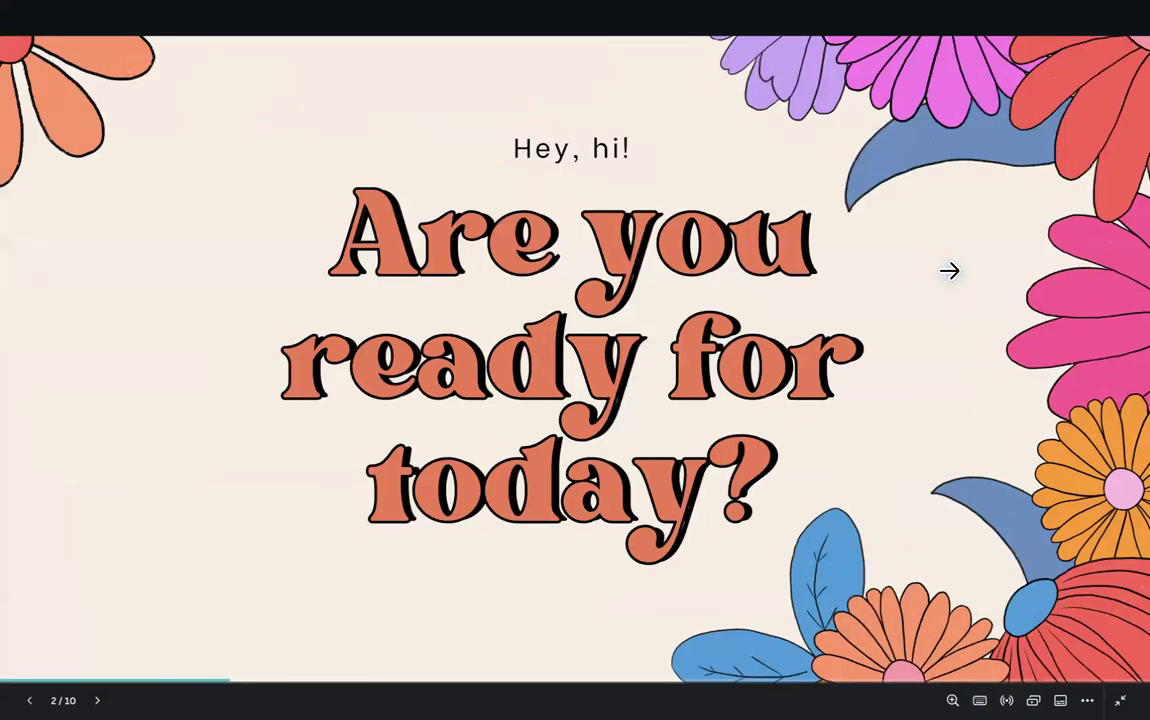
pyautogui.press('b')
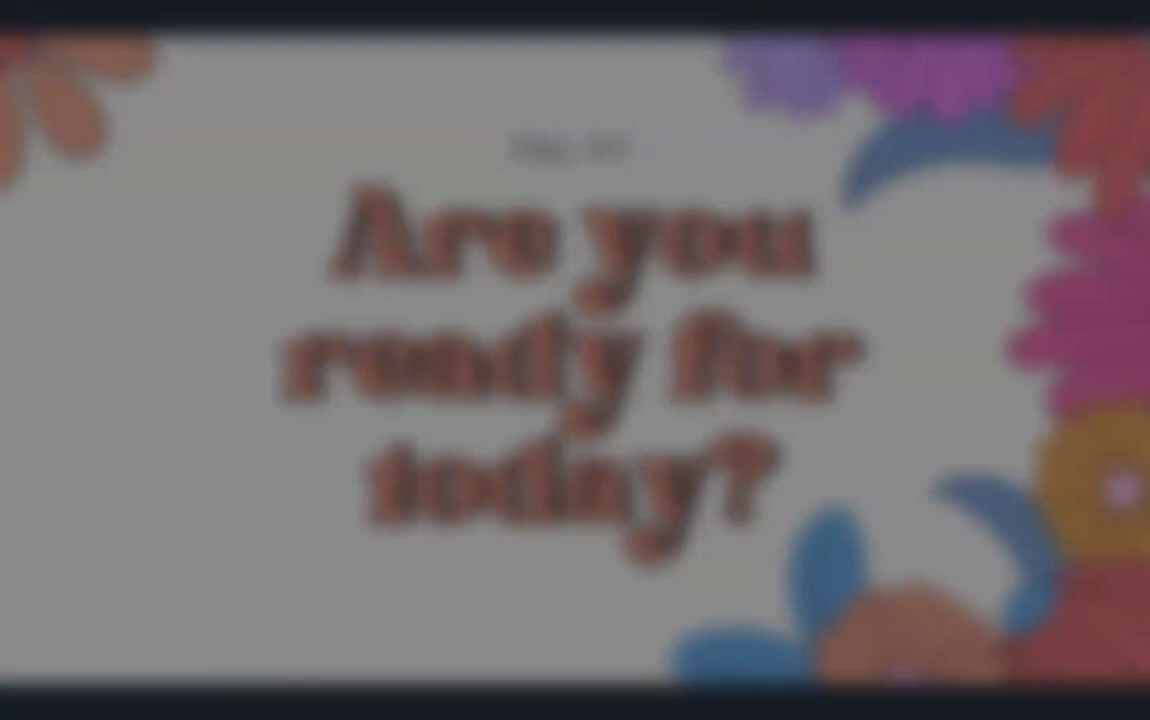
pyautogui.press('b')
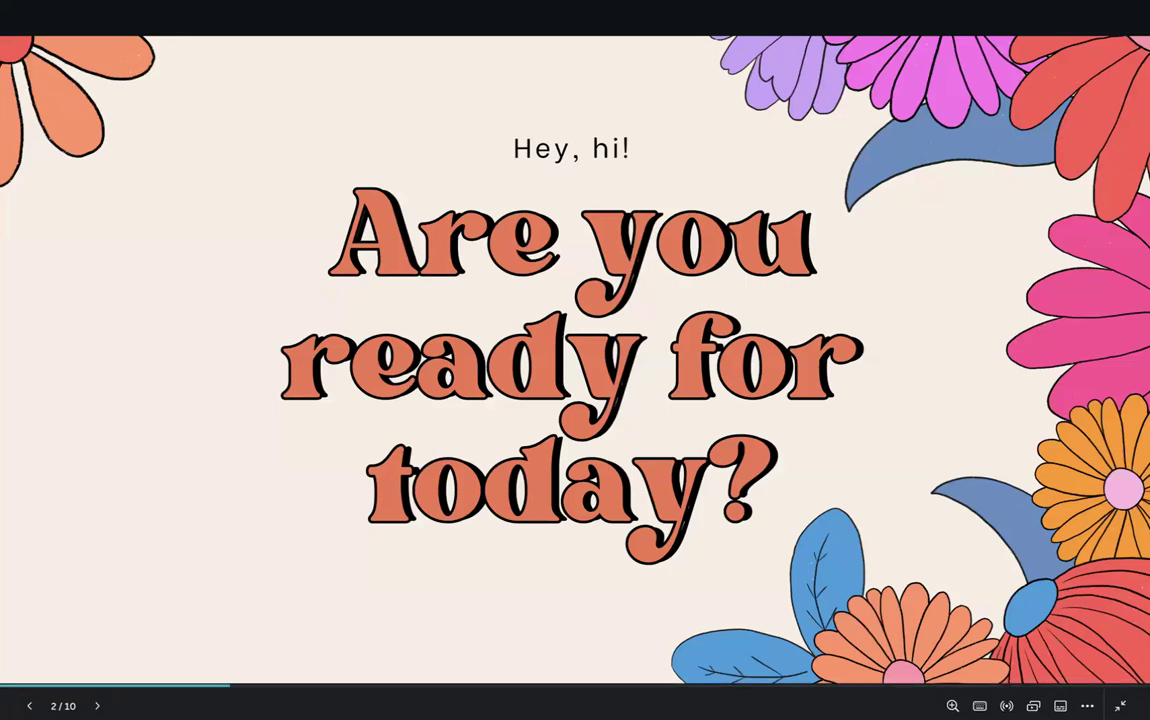
pyautogui.press('c')
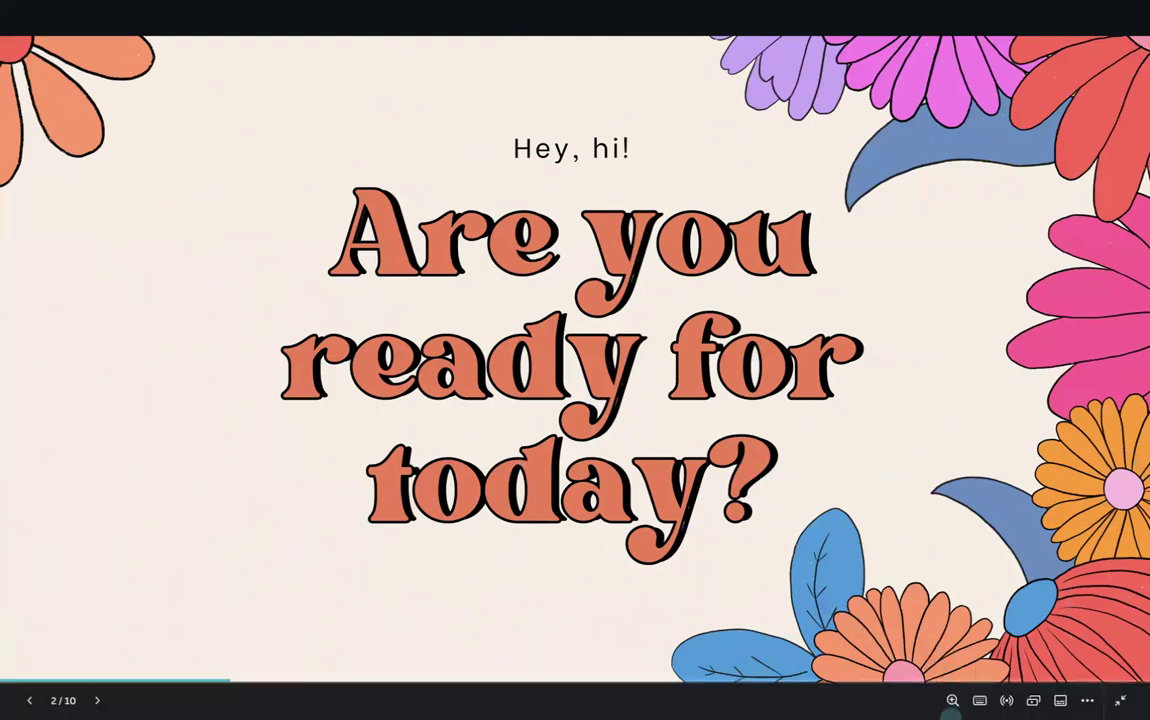
pyautogui.click(980, 700)
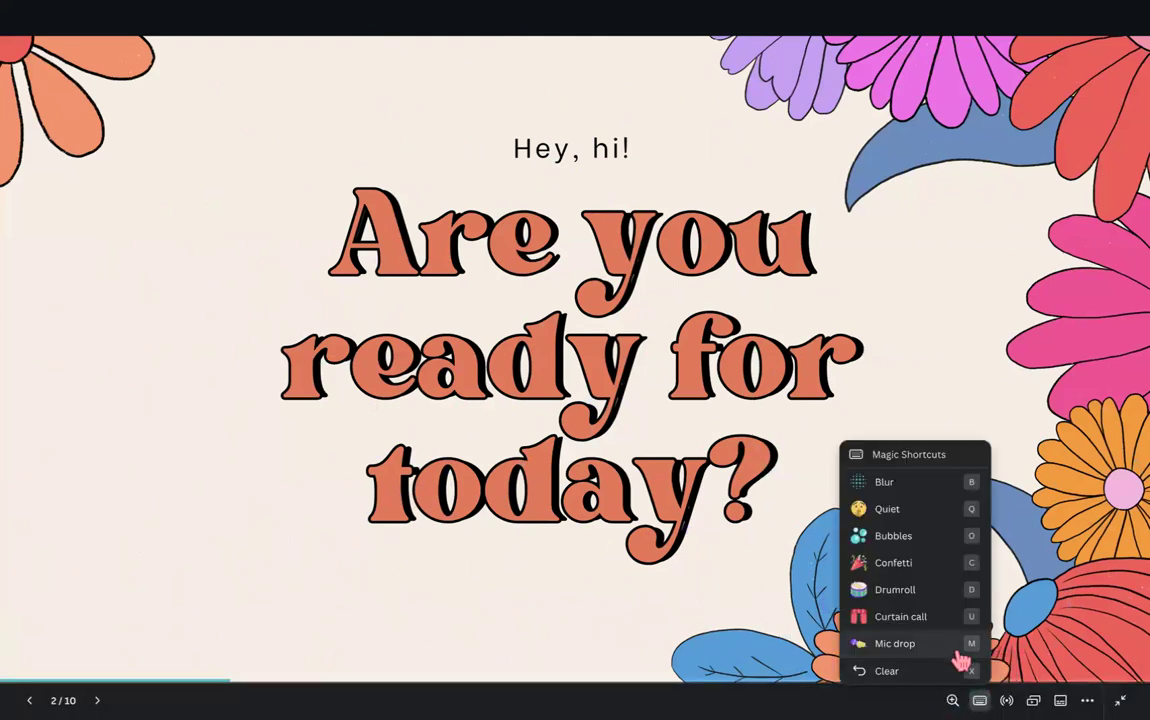
pyautogui.click(905, 653)
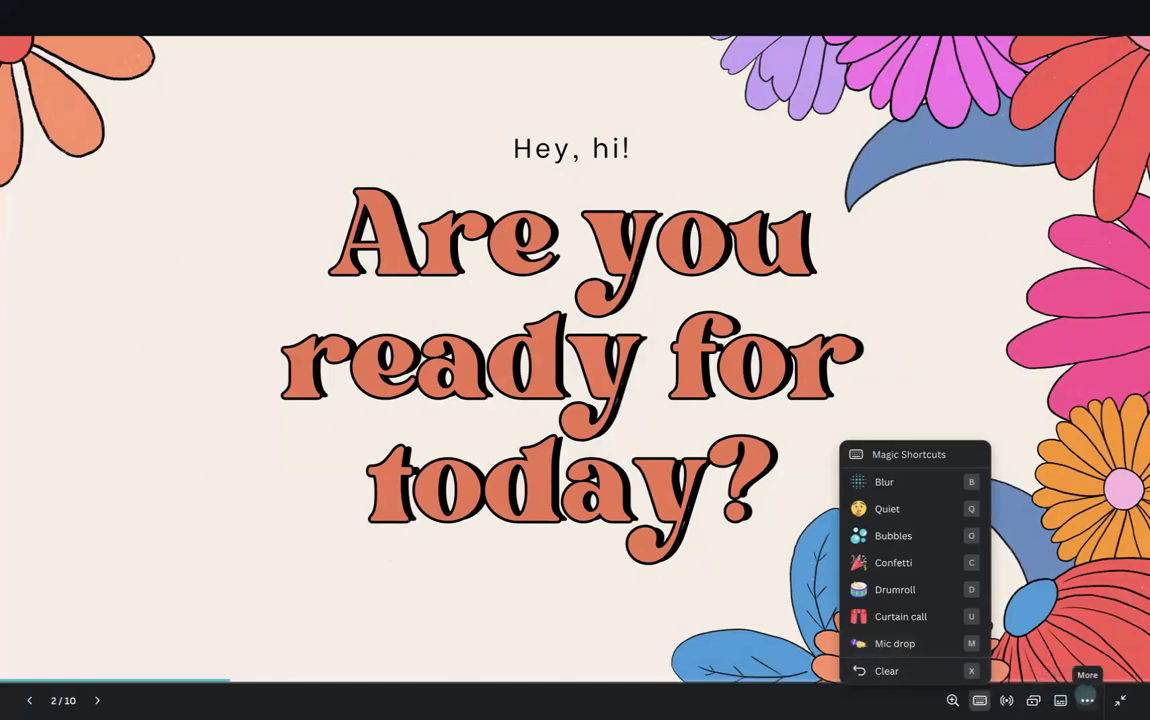
# - Share remote control of the slideshow and step forward and back between slides 2 and 3
pyautogui.click(1087, 700)
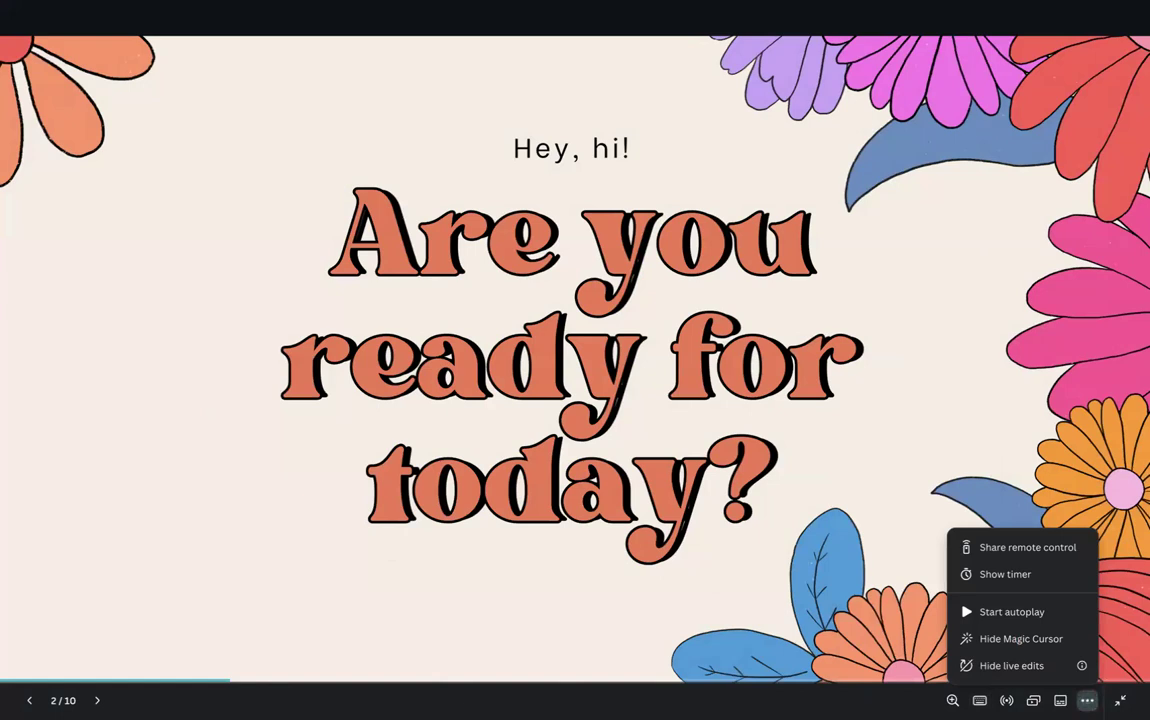
pyautogui.click(1027, 547)
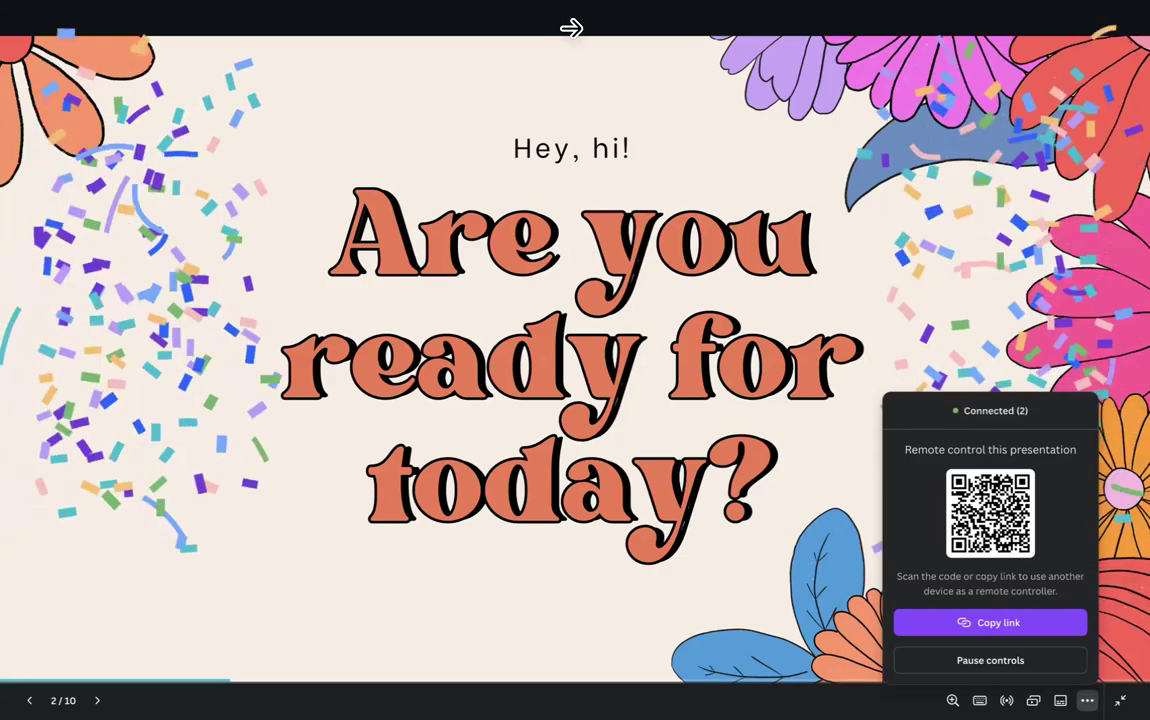
pyautogui.click(592, 329)
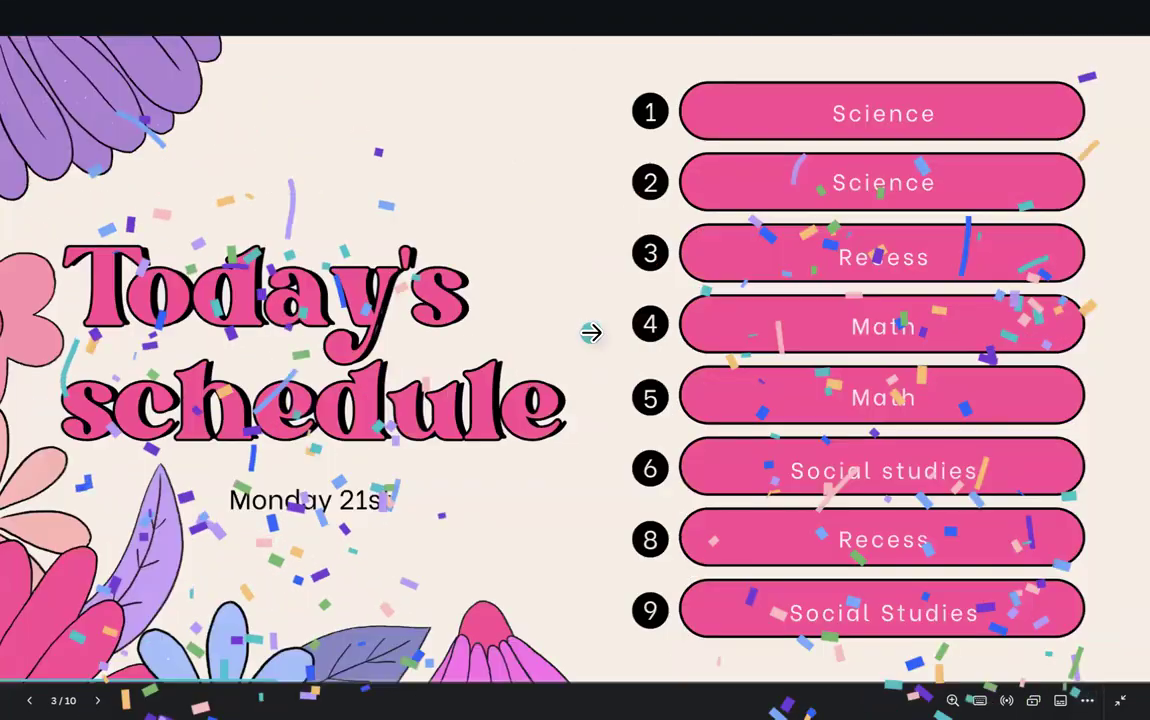
pyautogui.click(63, 303)
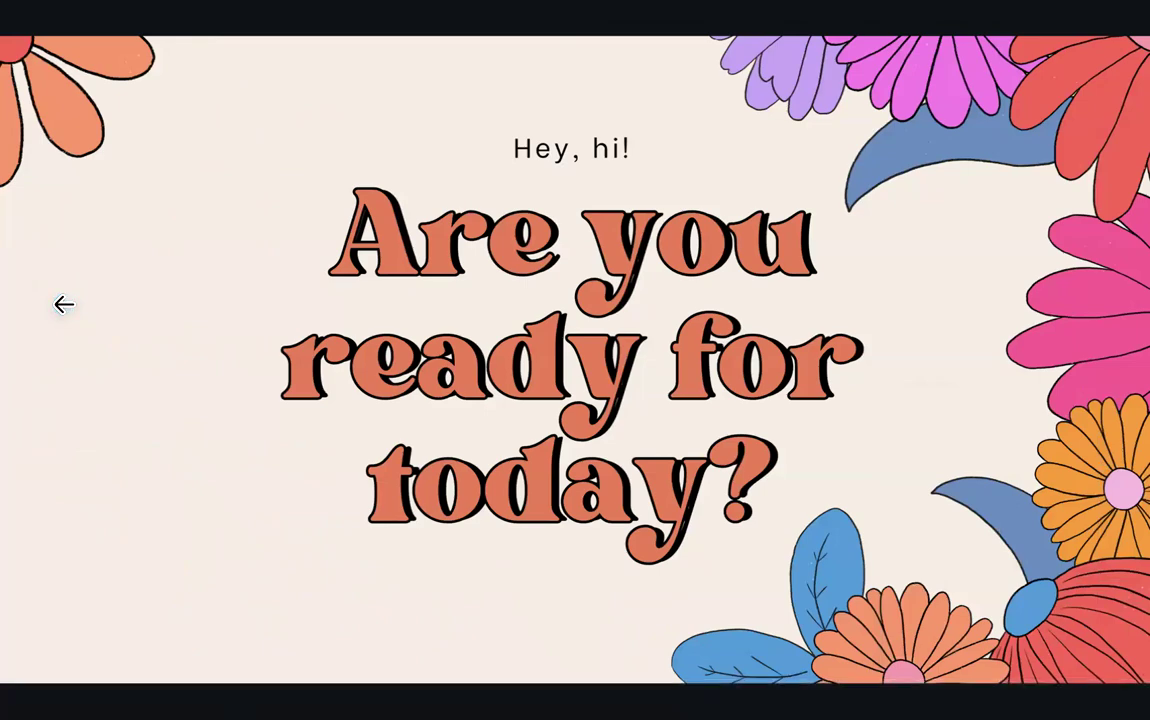
pyautogui.press('Right')
pyautogui.press('Right')
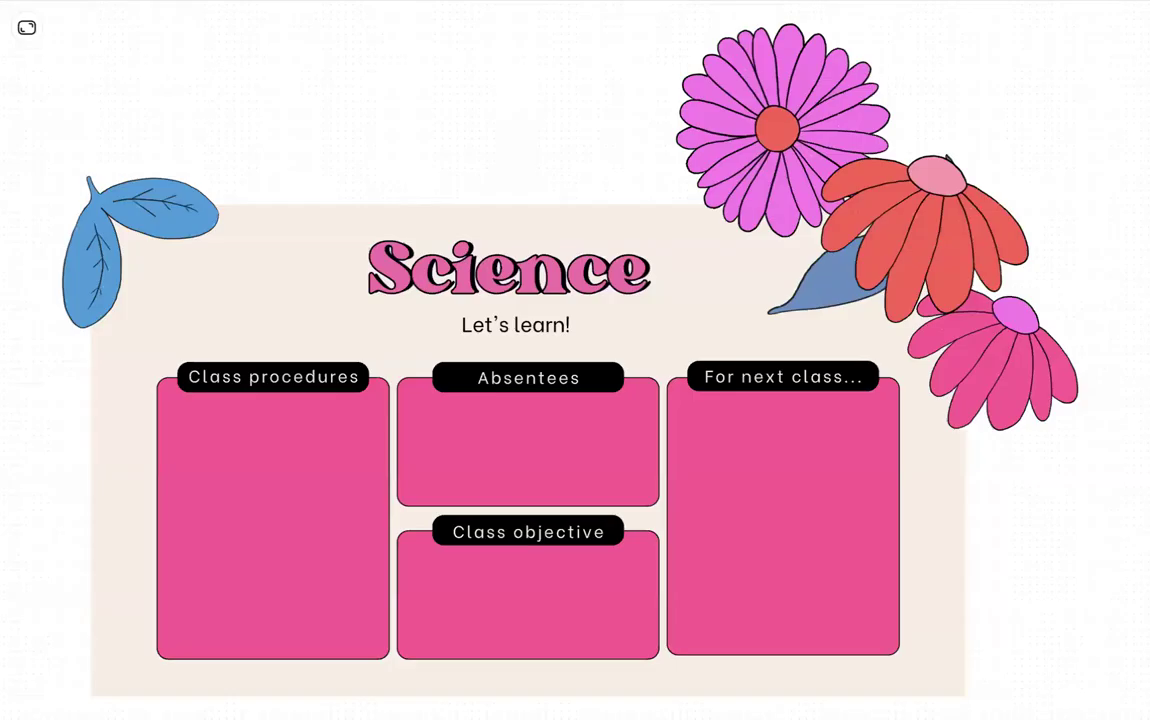
pyautogui.press('Left')
pyautogui.press('Left')
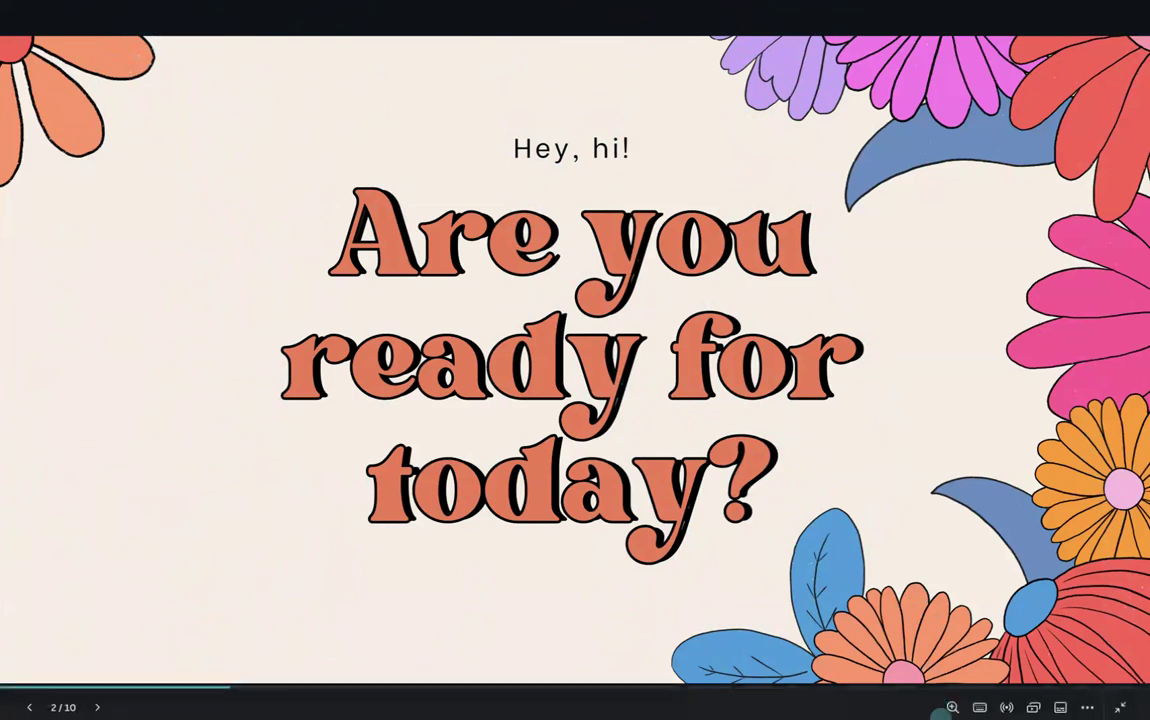
# - Pause the connected device's remote controls and close the remote control panel
pyautogui.click(1087, 700)
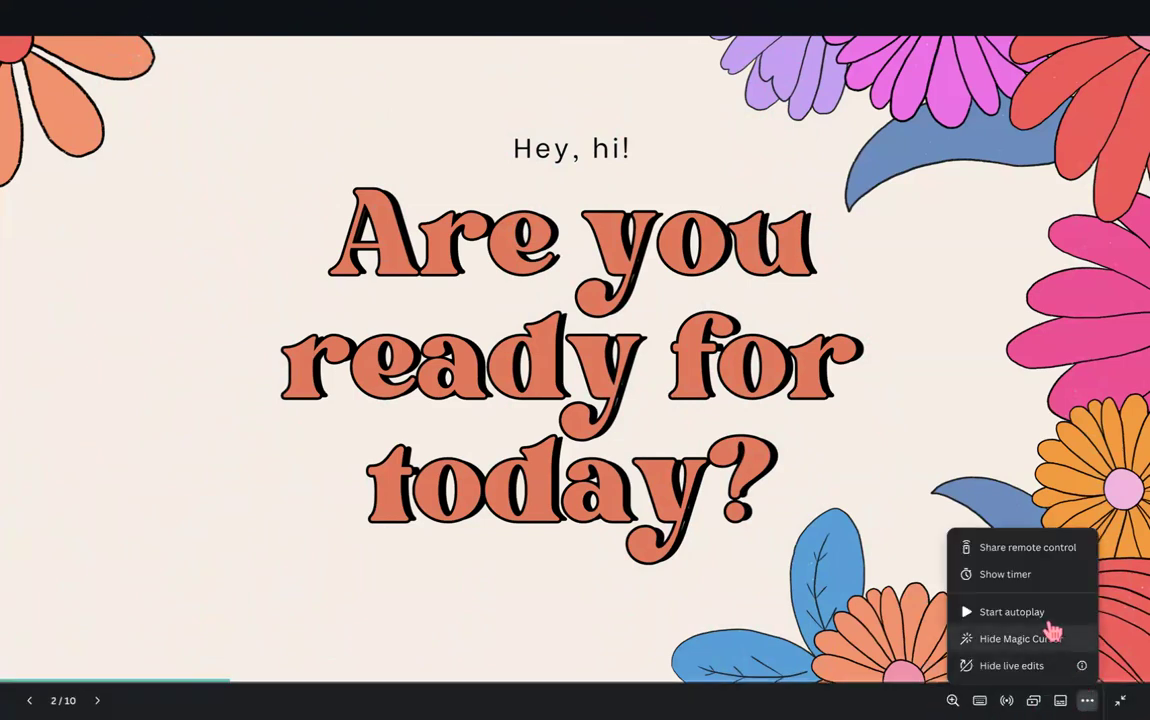
pyautogui.click(1036, 552)
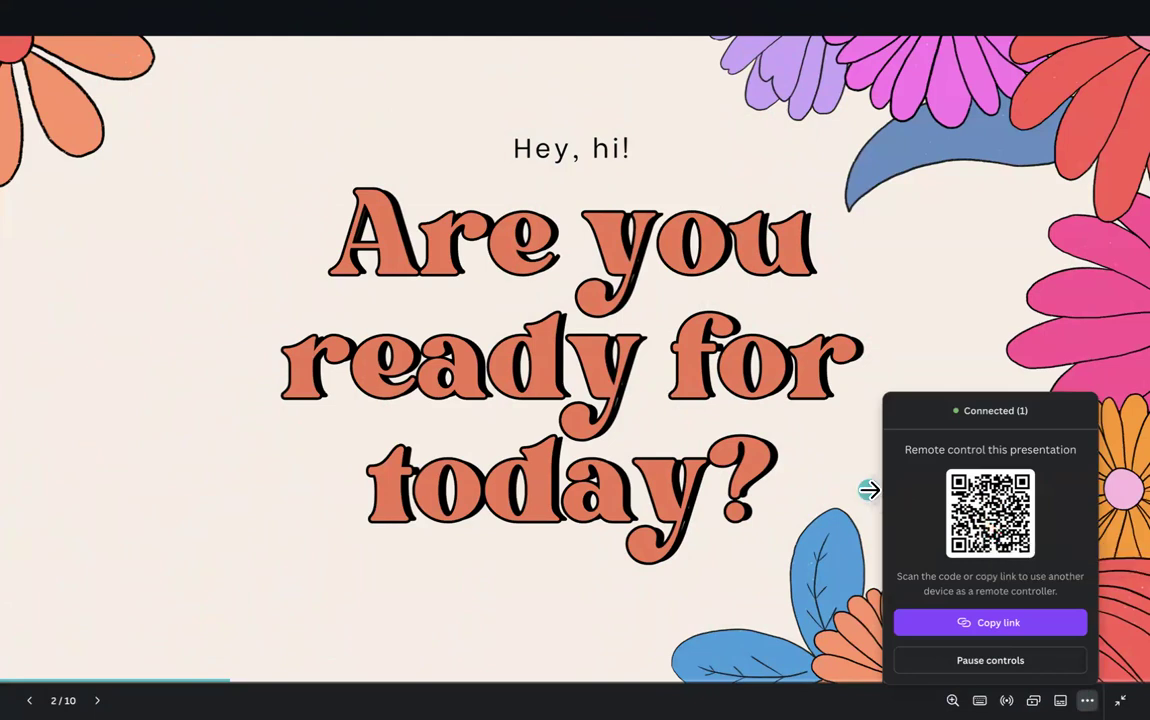
pyautogui.click(998, 668)
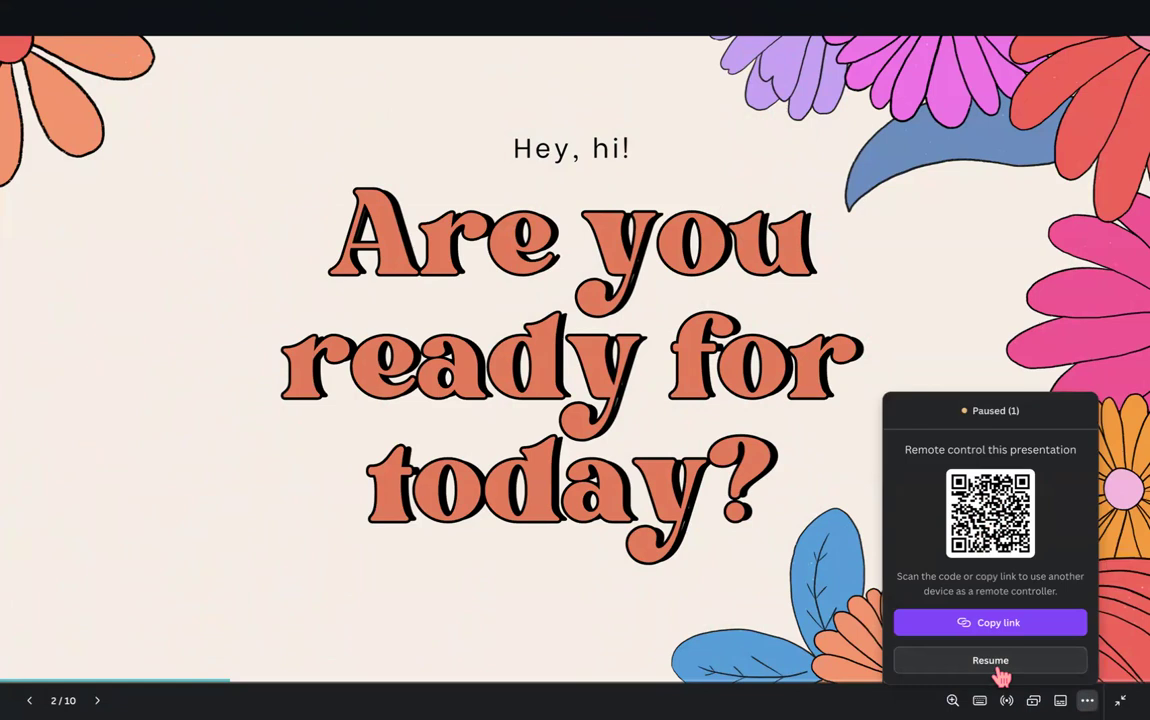
pyautogui.click(1088, 700)
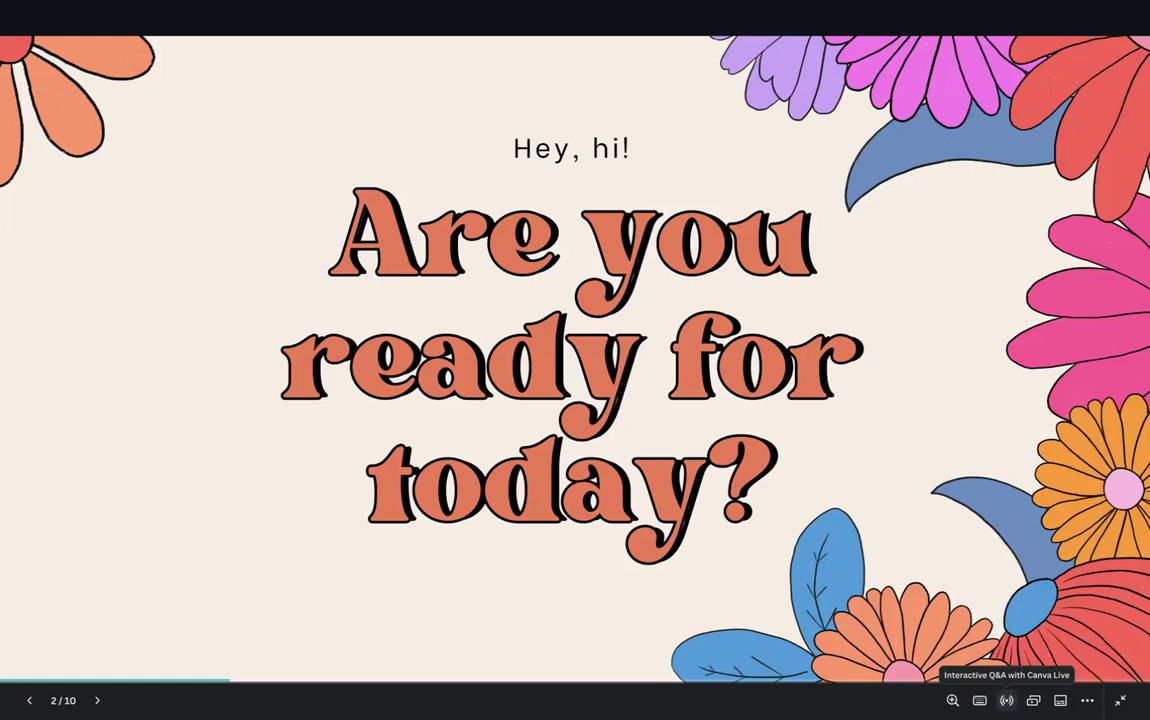
pyautogui.click(1006, 700)
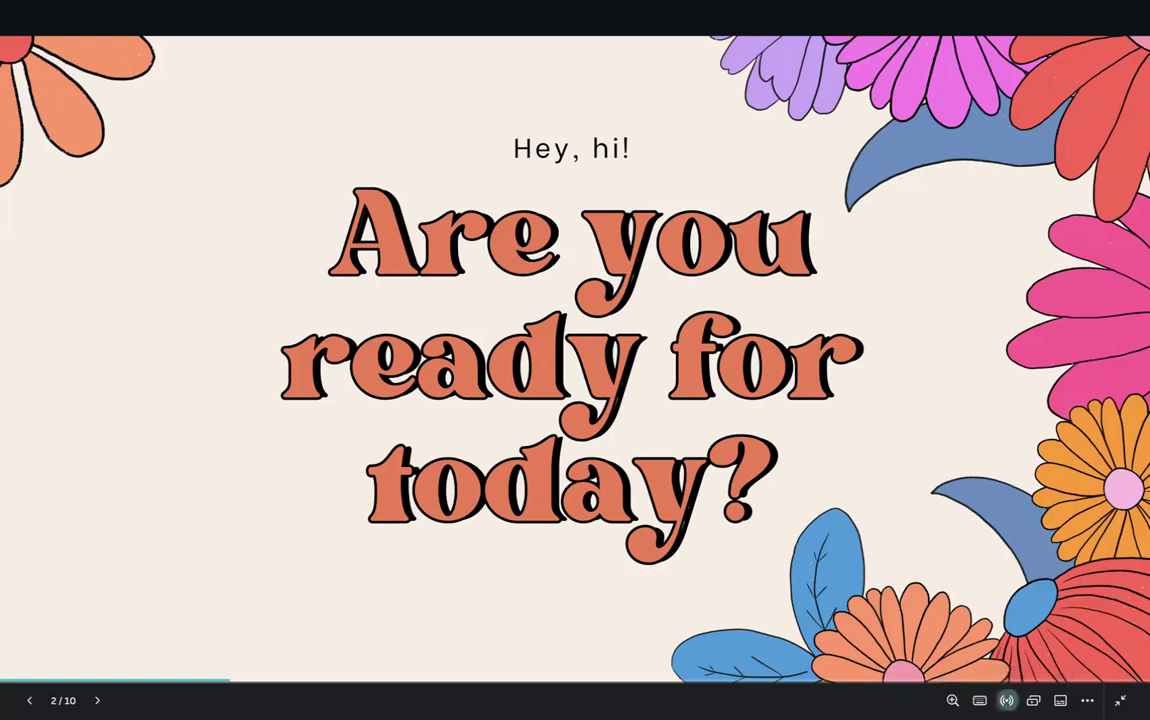
pyautogui.click(1038, 469)
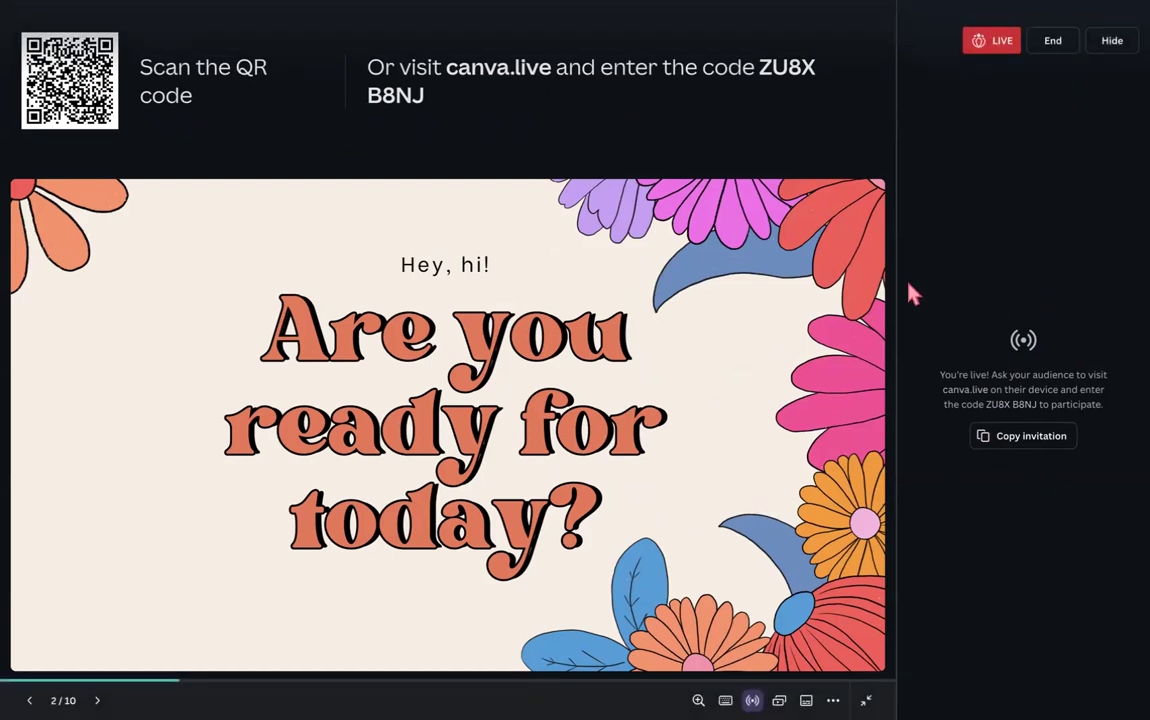
pyautogui.click(1054, 42)
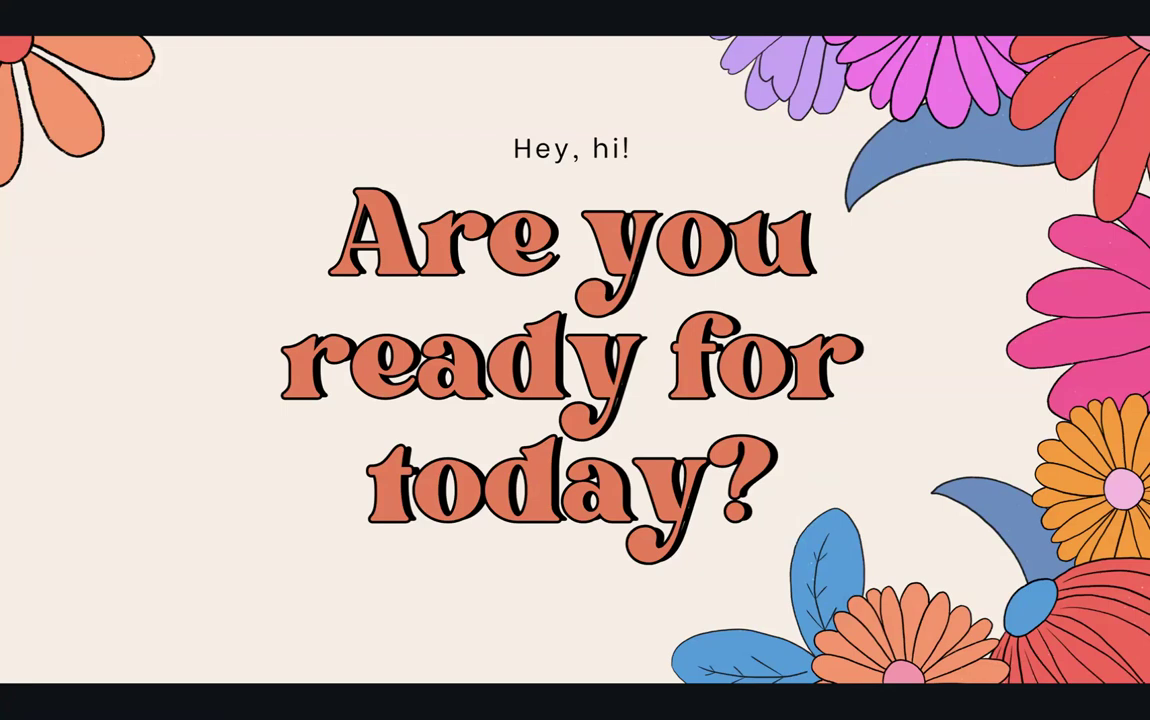
# - Run the five-minute countdown with Focus music and pause it at 04:32
pyautogui.press('5')
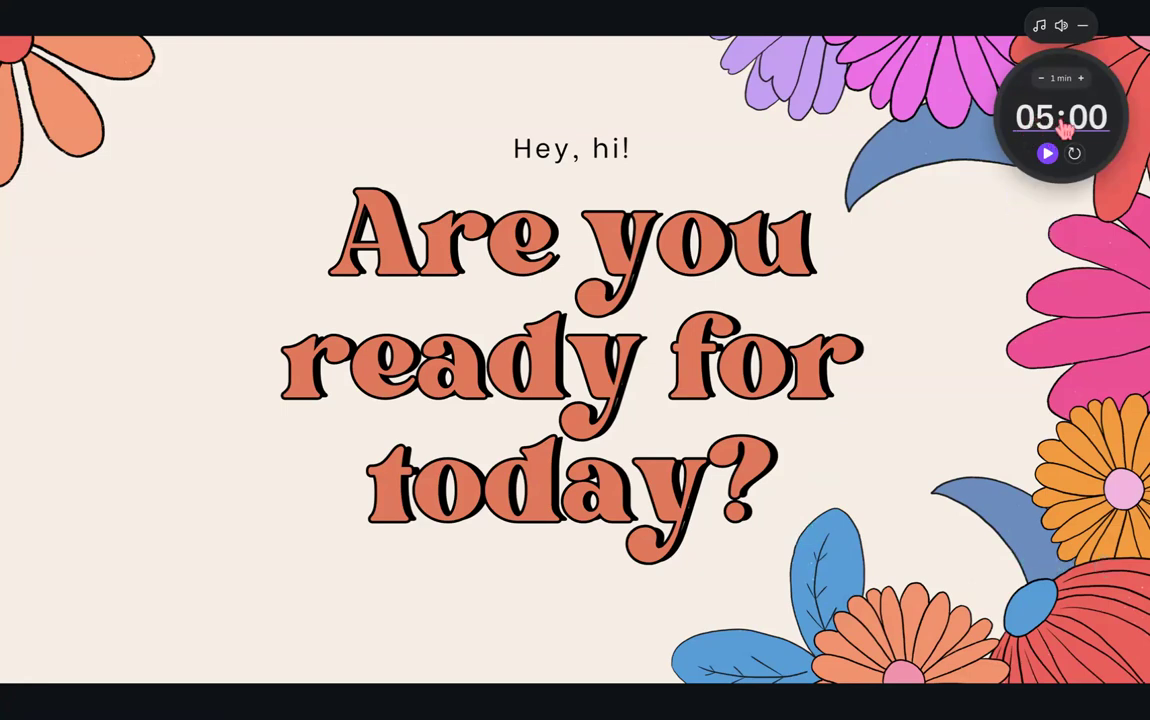
pyautogui.click(1047, 153)
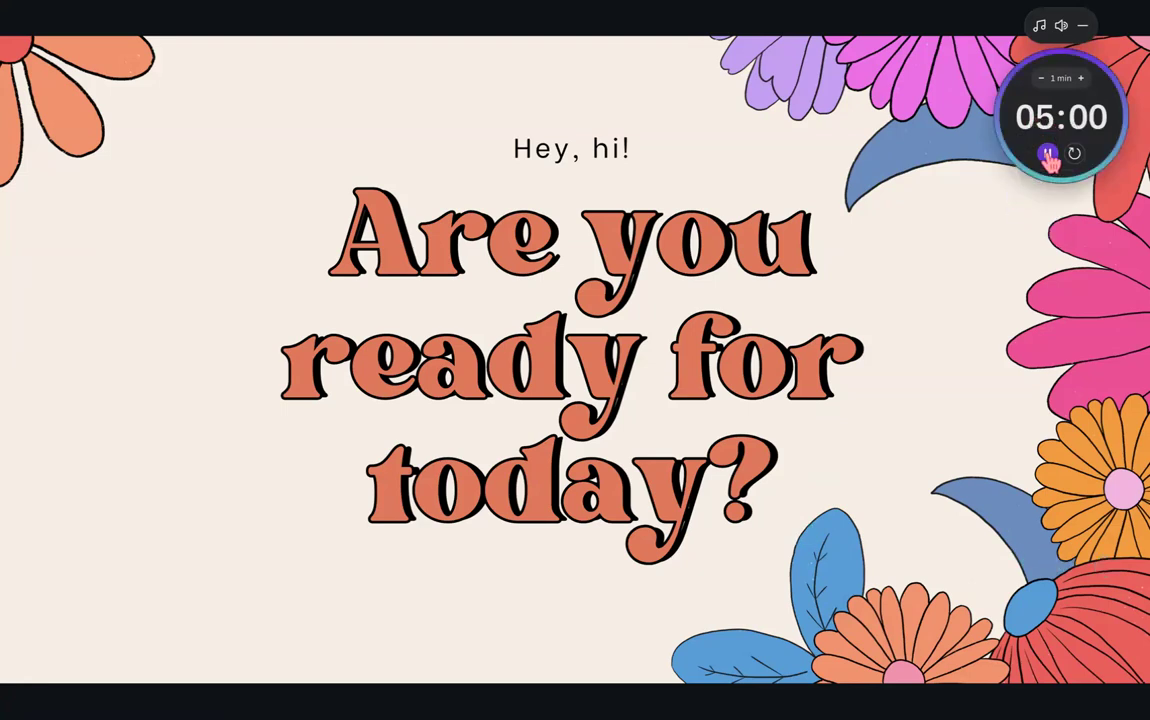
pyautogui.click(1040, 26)
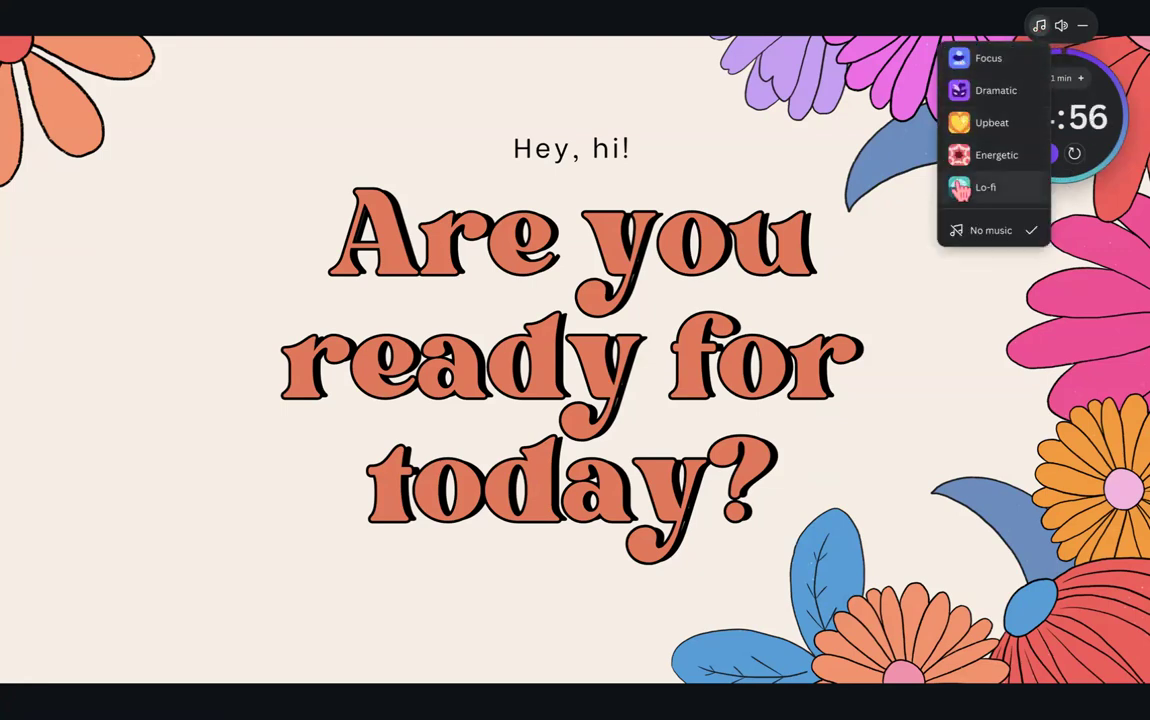
pyautogui.click(963, 57)
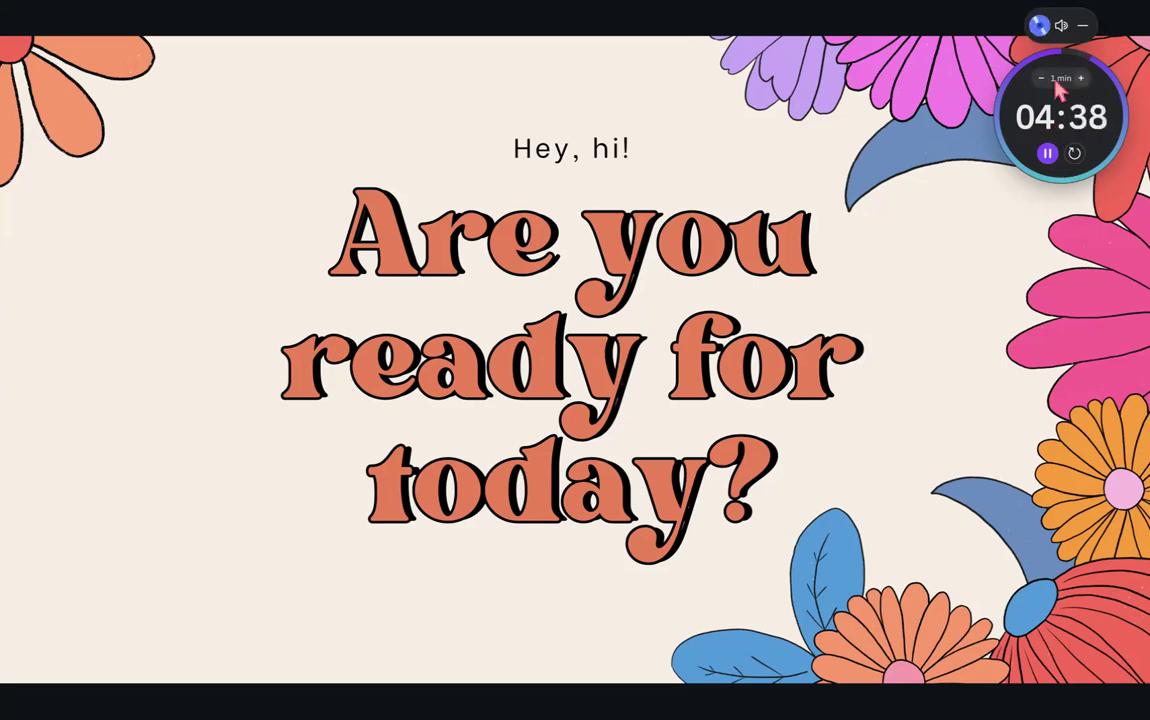
pyautogui.click(1047, 155)
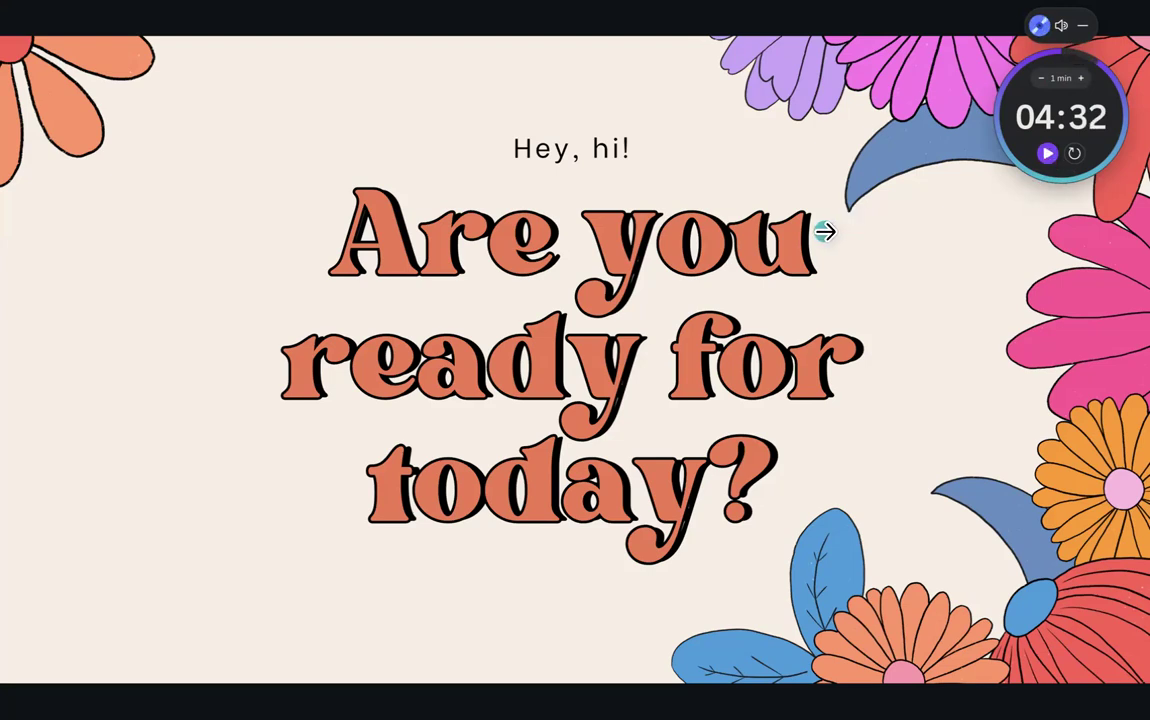
# - Hide the timer, advance to the 'Today's schedule' slide, and exit the slideshow
pyautogui.moveTo(898, 688)
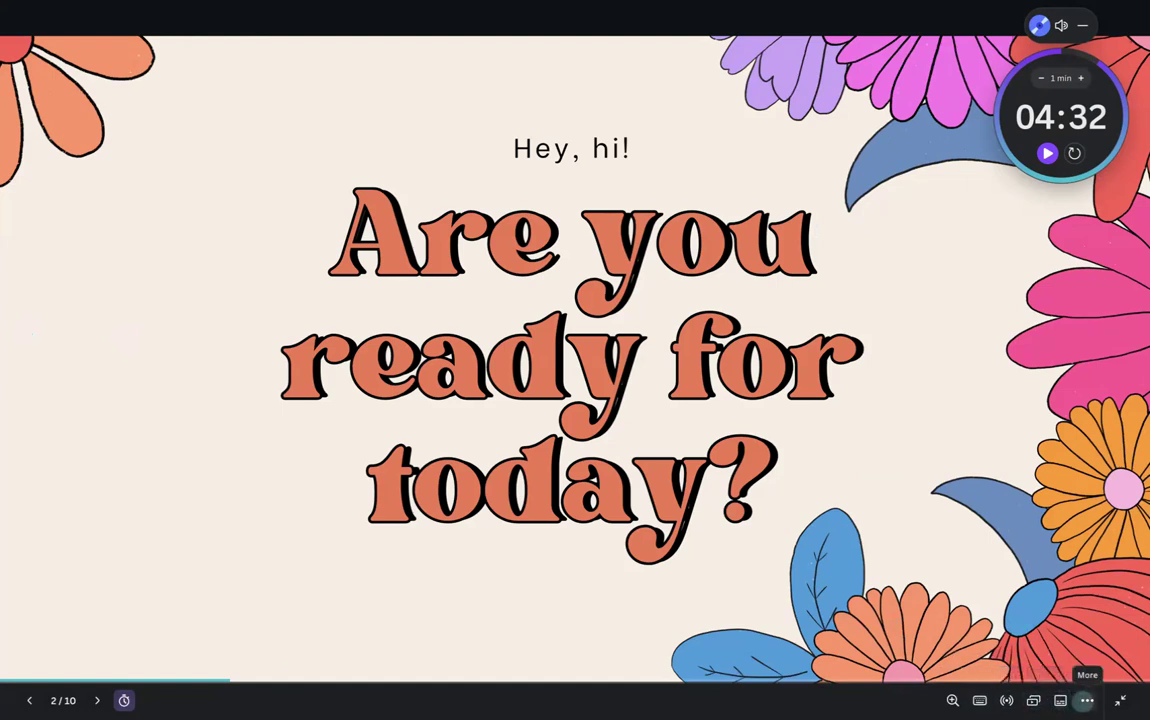
pyautogui.click(1087, 700)
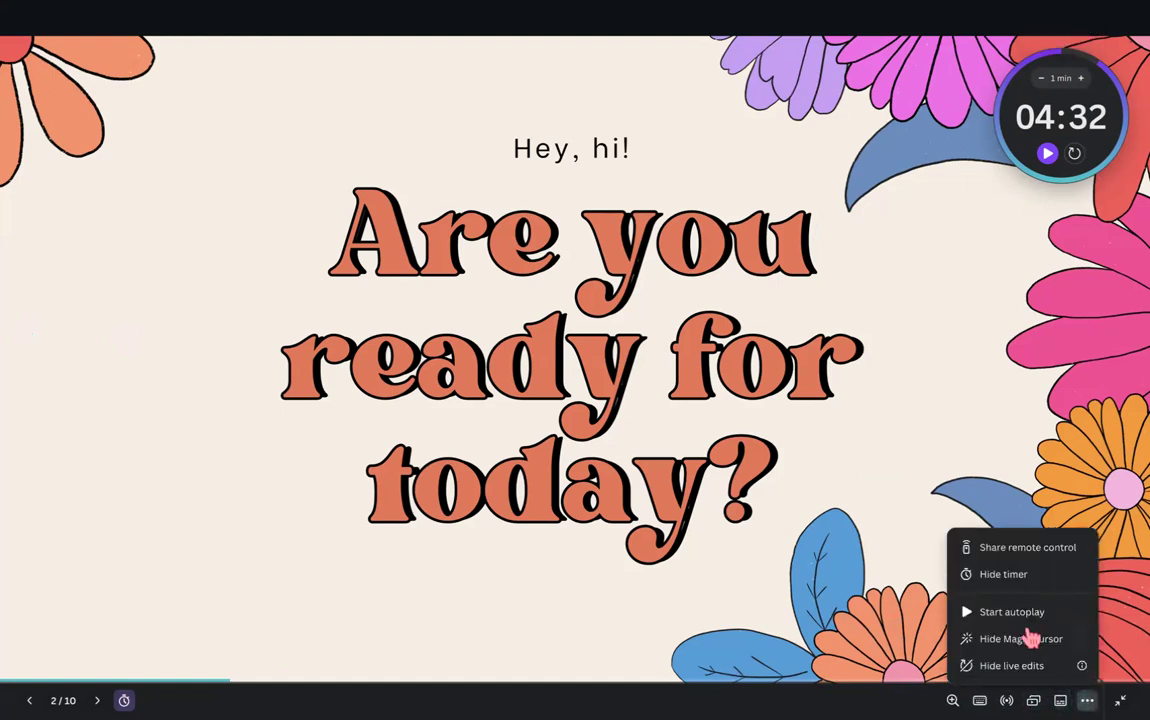
pyautogui.click(1003, 575)
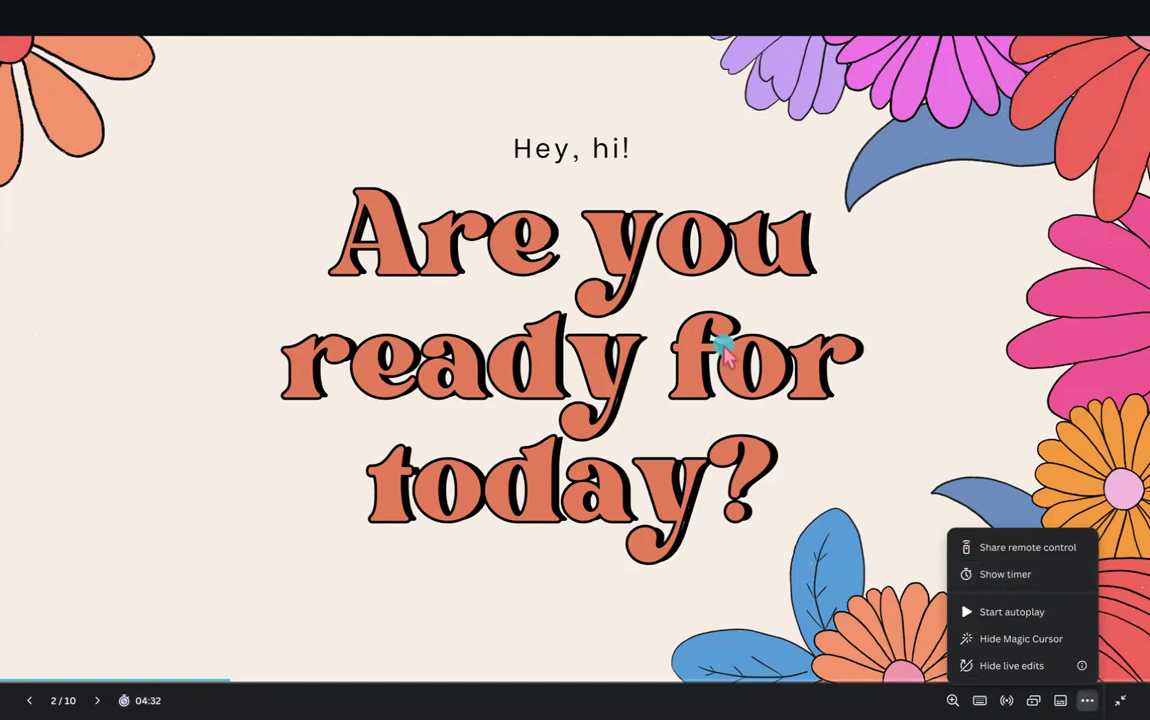
pyautogui.click(652, 317)
pyautogui.press('Escape')
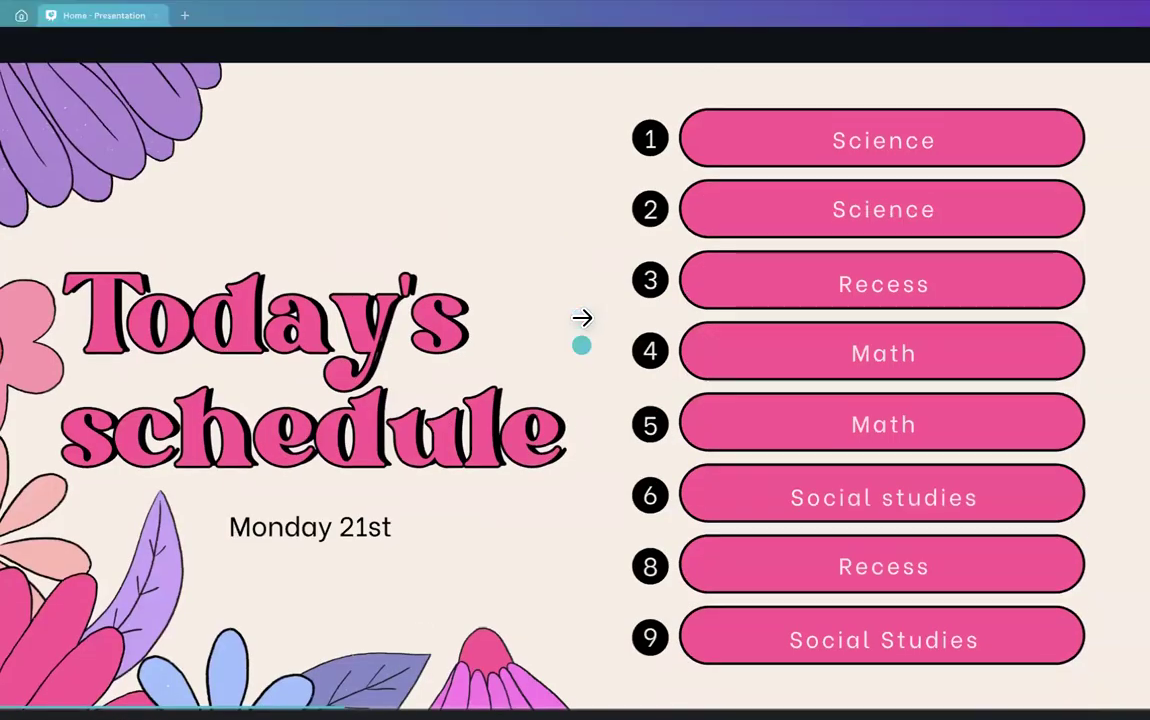